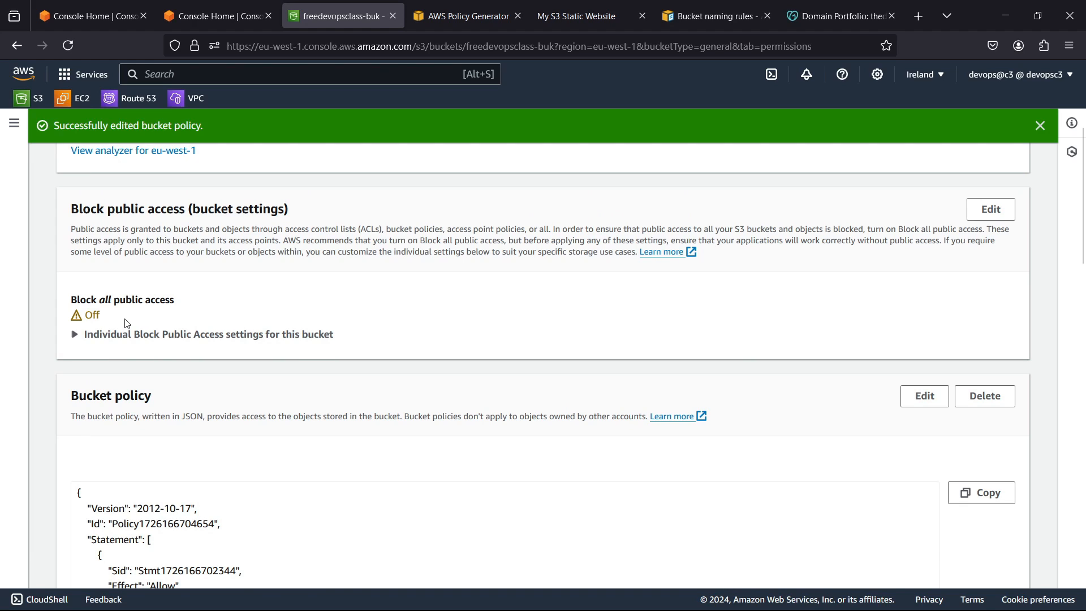
Delete the bucket policy of freedevopsclass-buk, confirming the deletion with "delete"
{"action": "scroll", "coordinate": [127, 324], "scroll_direction": "down", "scroll_amount": 3}
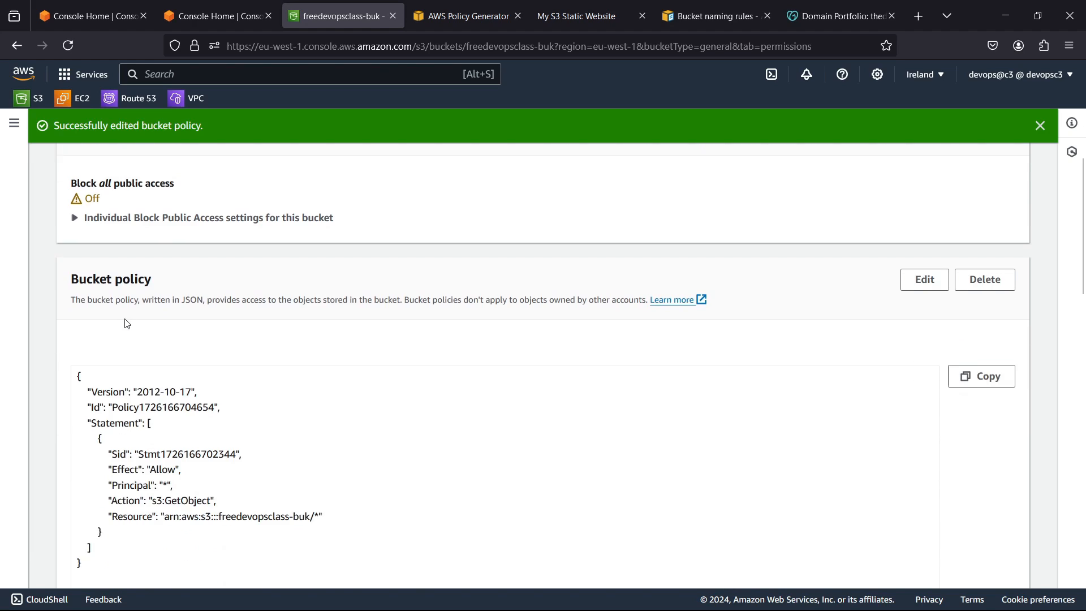
{"action": "scroll", "coordinate": [109, 307], "scroll_direction": "up", "scroll_amount": 3}
{"action": "scroll", "coordinate": [141, 311], "scroll_direction": "down", "scroll_amount": 5}
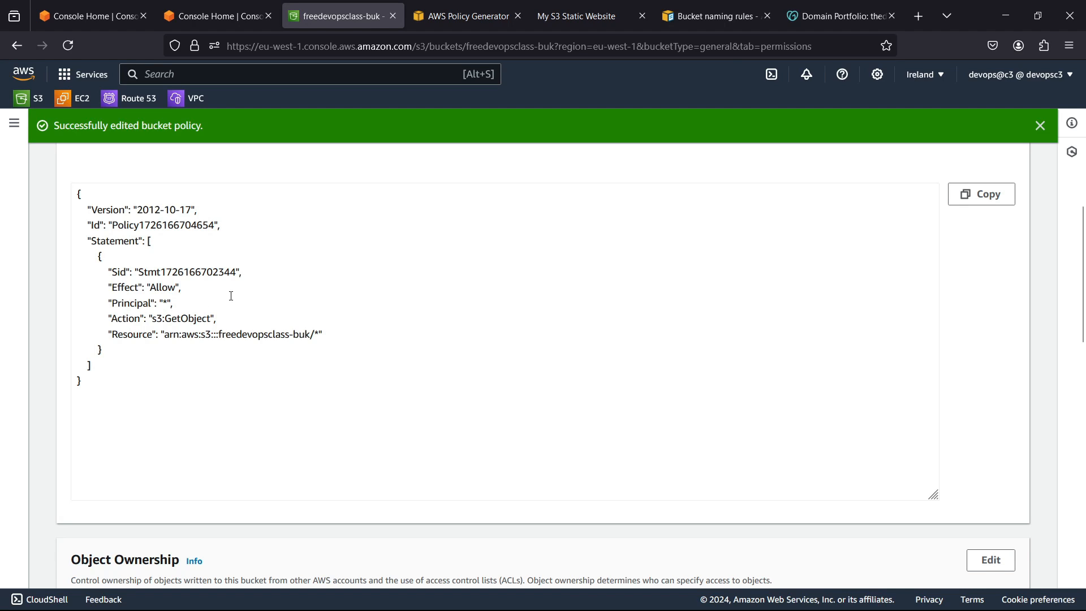
{"action": "scroll", "coordinate": [289, 290], "scroll_direction": "up", "scroll_amount": 4}
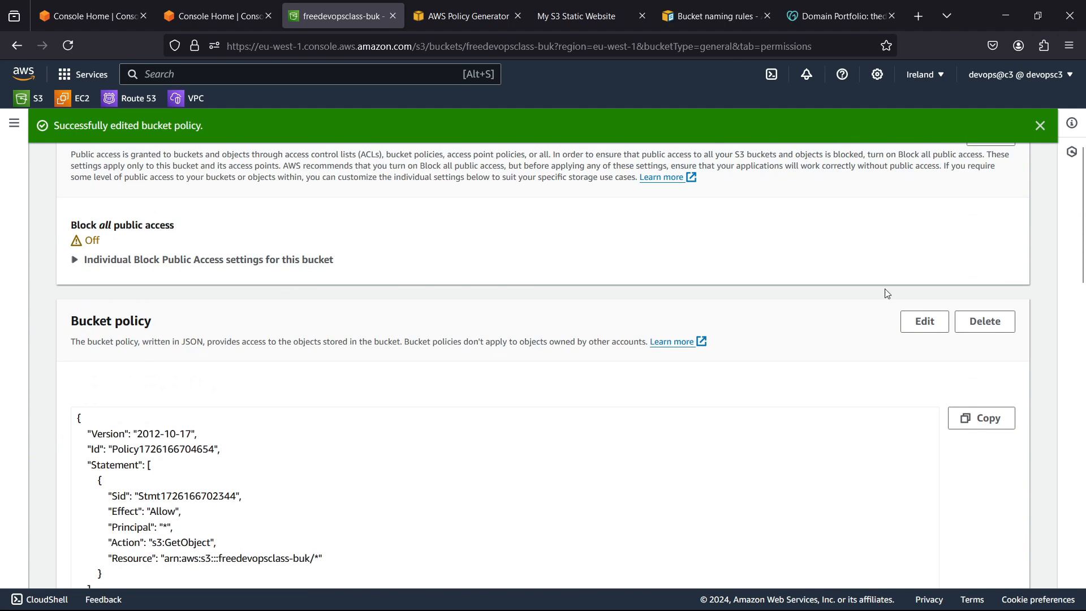
{"action": "left_click", "coordinate": [993, 332]}
{"action": "left_click", "coordinate": [503, 385]}
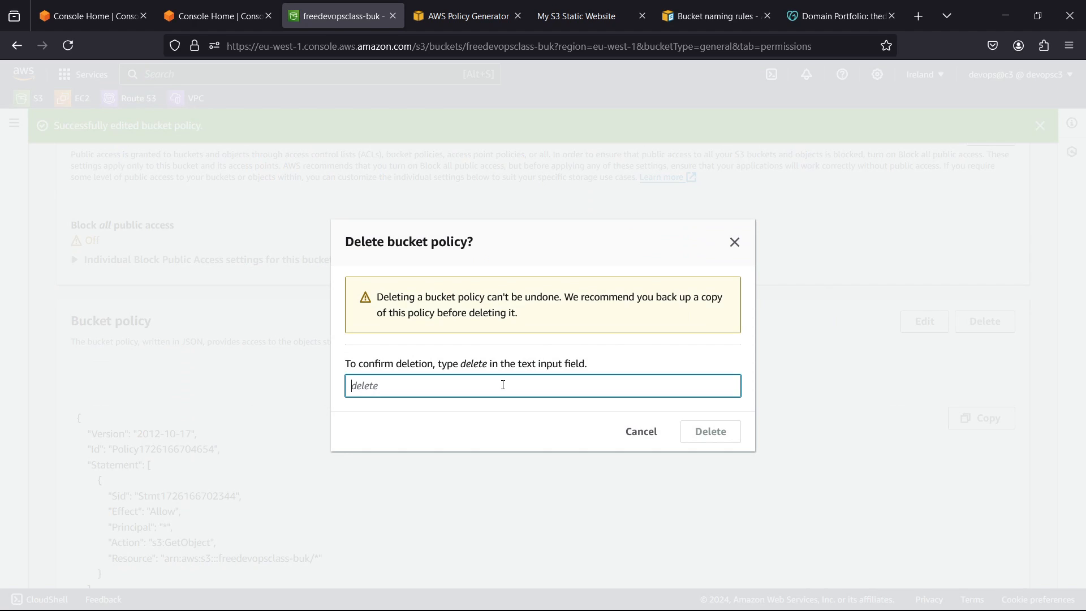
{"action": "type", "text": "delete"}
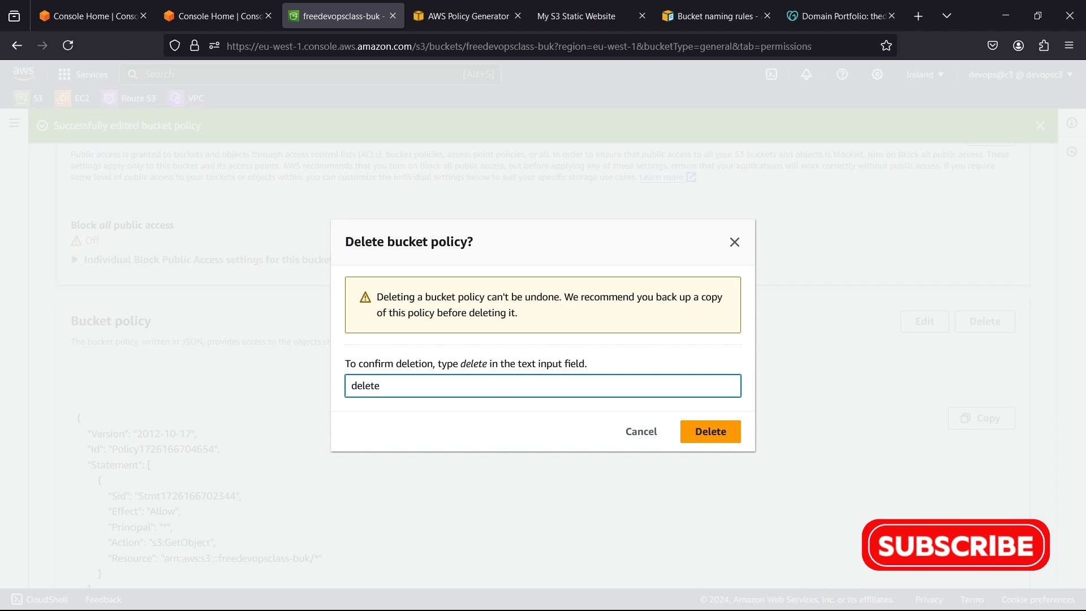
{"action": "left_click", "coordinate": [690, 435]}
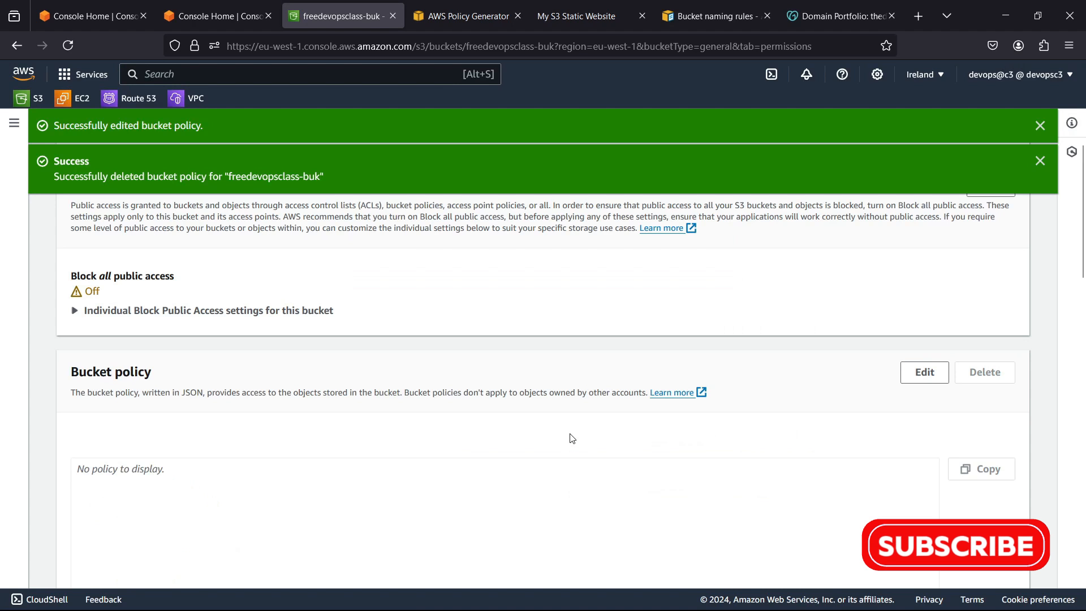
Turn on Block all public access for the freedevopsclass-buk bucket and confirm the saved change with "confirm"
{"action": "scroll", "coordinate": [623, 383], "scroll_direction": "up", "scroll_amount": 4}
{"action": "scroll", "coordinate": [470, 438], "scroll_direction": "down", "scroll_amount": 2}
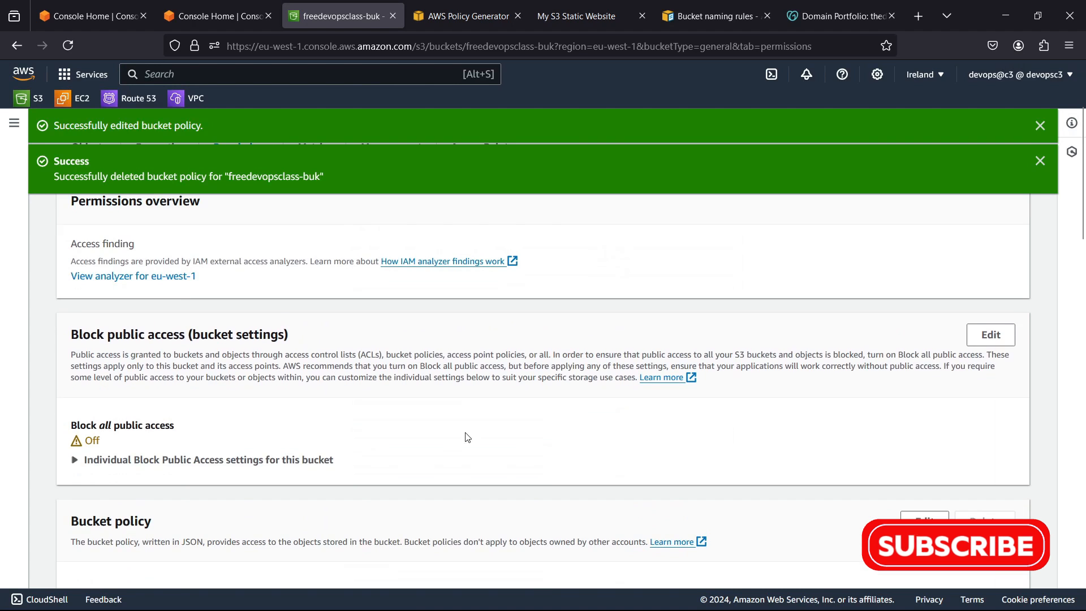
{"action": "left_click", "coordinate": [991, 334]}
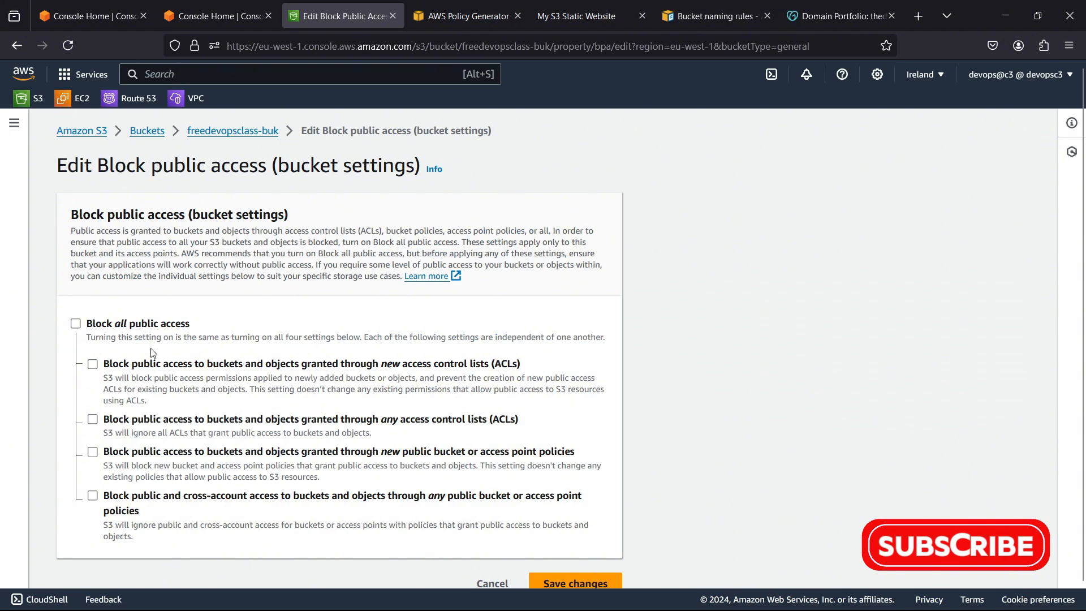
{"action": "left_click", "coordinate": [151, 327]}
{"action": "scroll", "coordinate": [150, 327], "scroll_direction": "down", "scroll_amount": 1}
{"action": "left_click", "coordinate": [566, 562]}
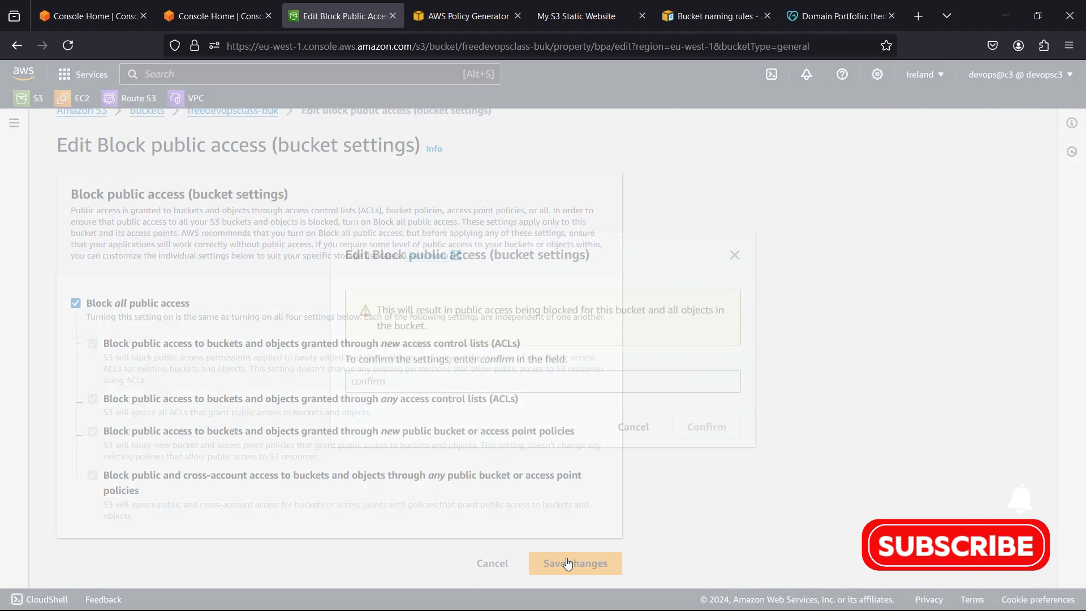
{"action": "left_click", "coordinate": [562, 378]}
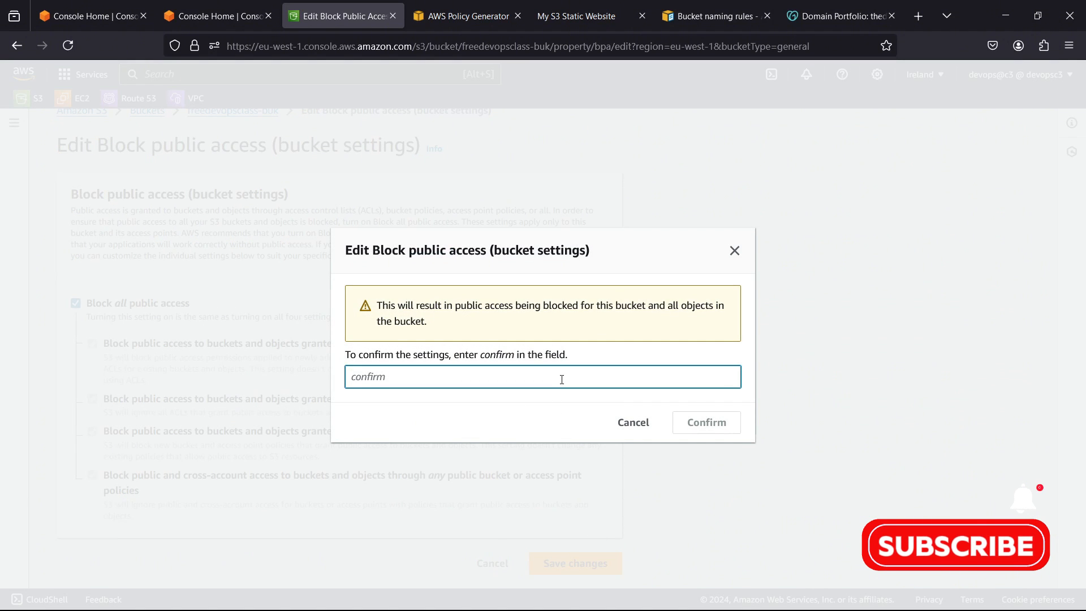
{"action": "type", "text": "confirm"}
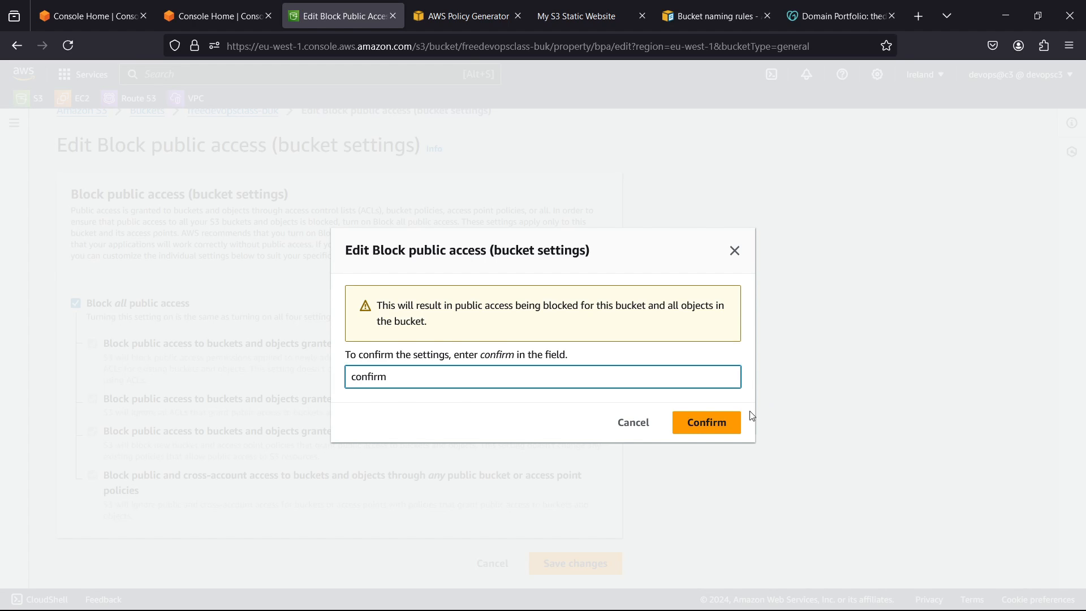
{"action": "left_click", "coordinate": [724, 421]}
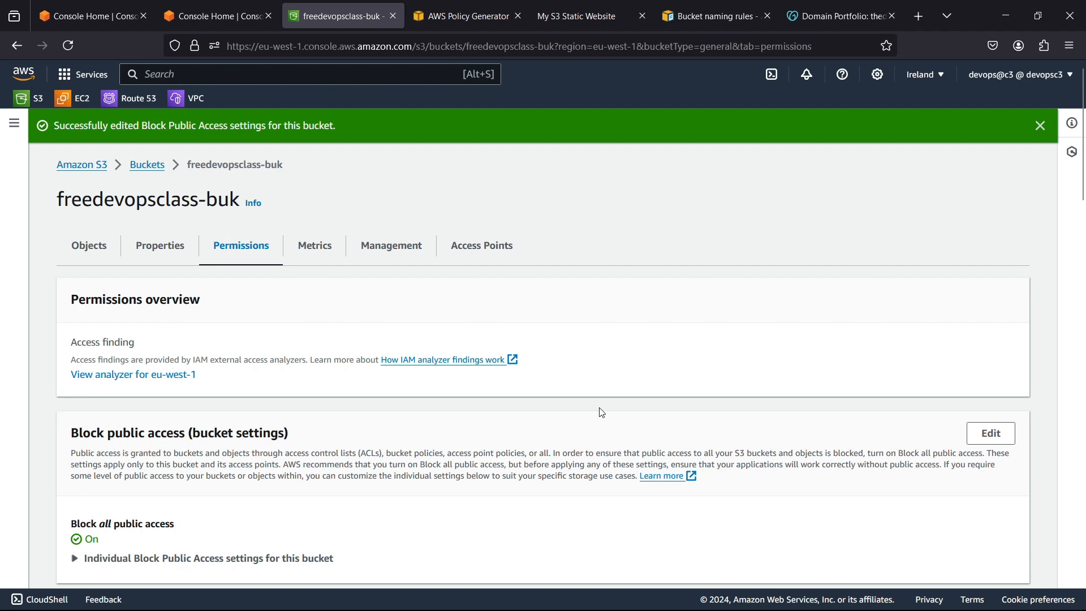
Review the bucket's permissions and reload the S3 static website page to check its public access
{"action": "scroll", "coordinate": [601, 413], "scroll_direction": "down", "scroll_amount": 15}
{"action": "scroll", "coordinate": [601, 413], "scroll_direction": "up", "scroll_amount": 15}
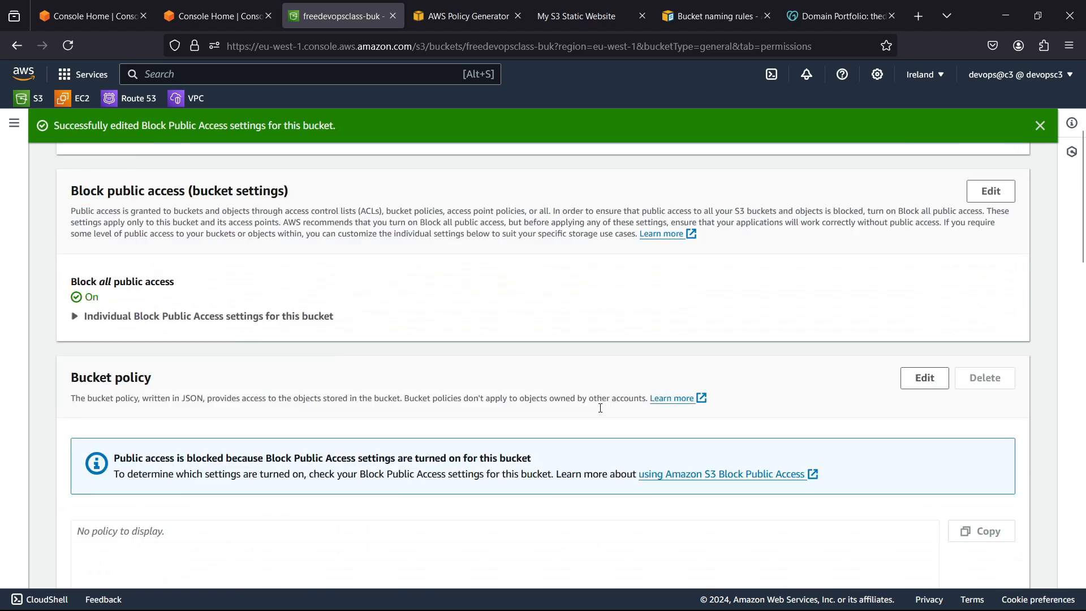
{"action": "left_click", "coordinate": [607, 4]}
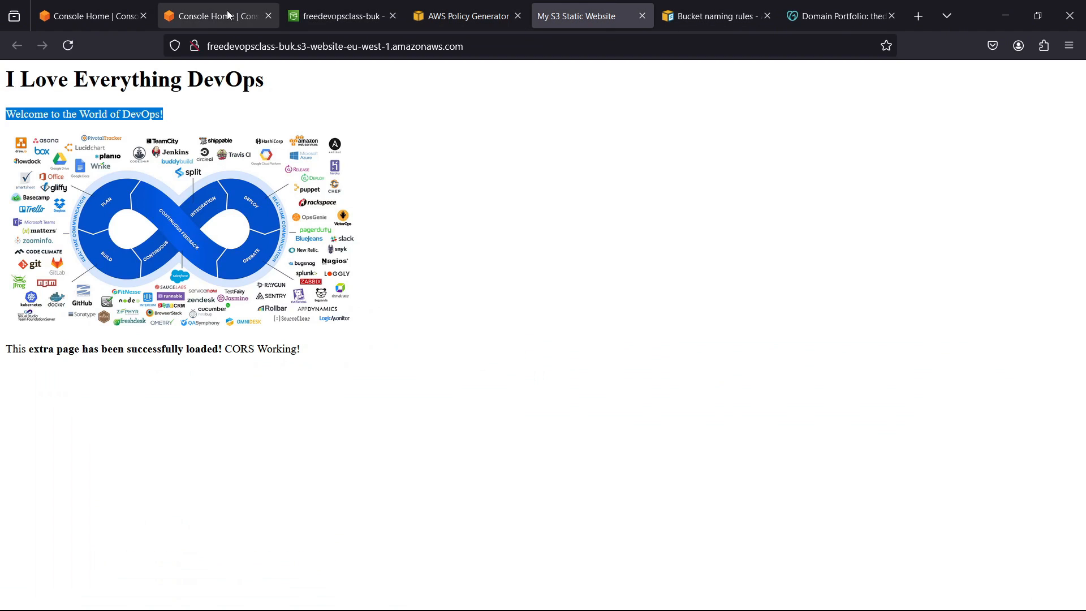
{"action": "left_click", "coordinate": [76, 46]}
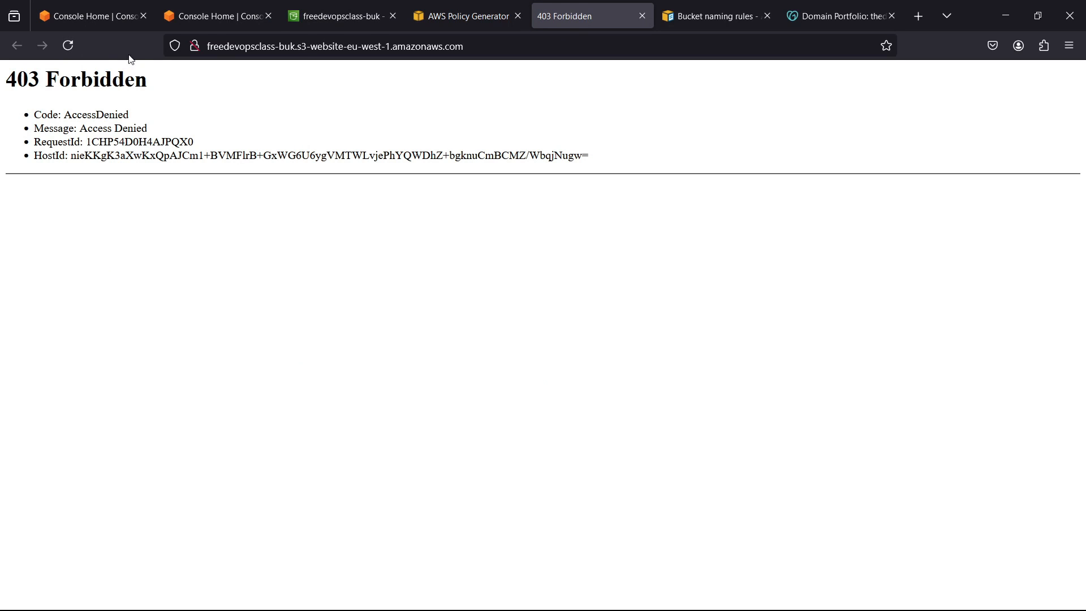
Disable static website hosting in the properties of the freedevopsclass-buk bucket and save the change
{"action": "left_click", "coordinate": [331, 5]}
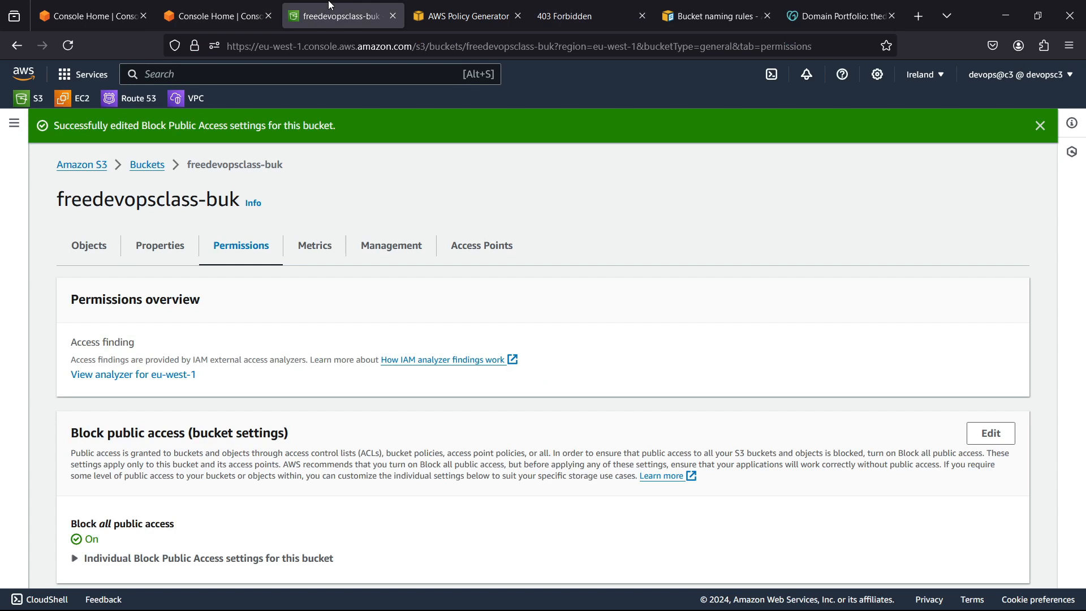
{"action": "left_click", "coordinate": [150, 244]}
{"action": "scroll", "coordinate": [372, 256], "scroll_direction": "down", "scroll_amount": 20}
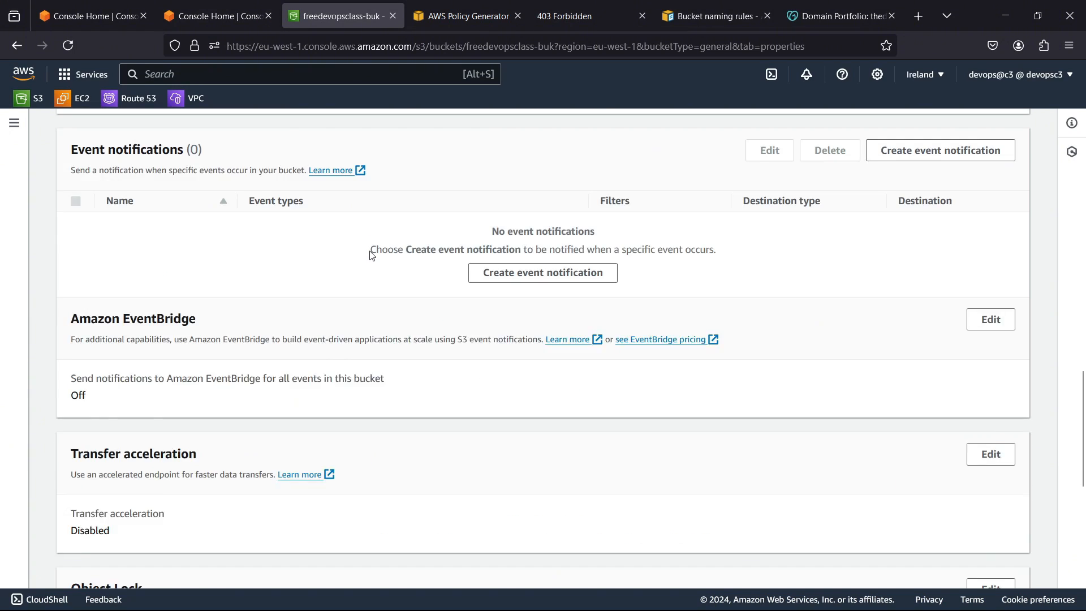
{"action": "left_click", "coordinate": [989, 350]}
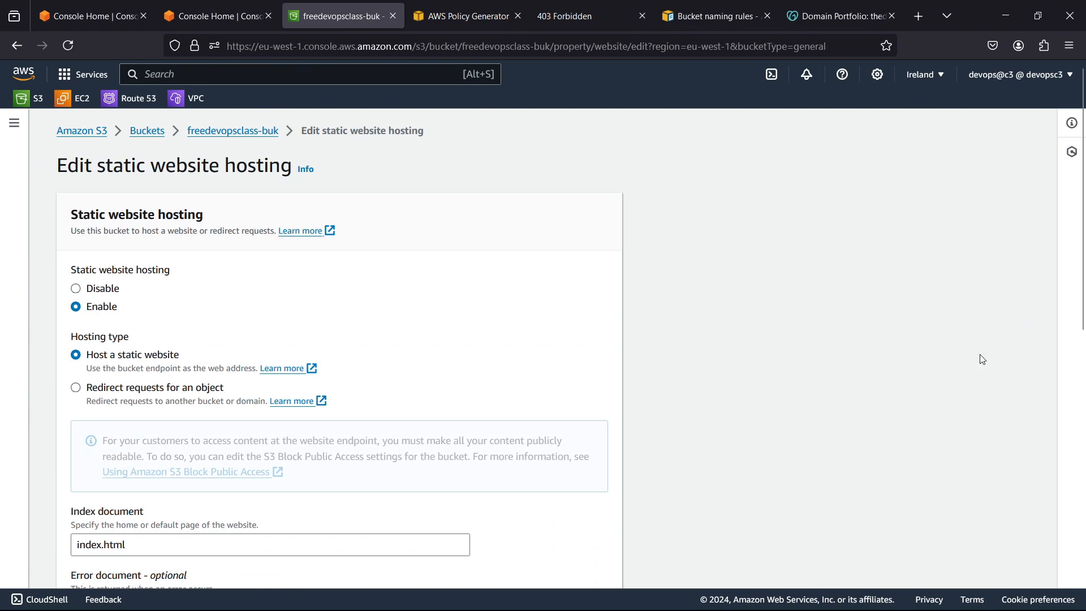
{"action": "left_click", "coordinate": [94, 292]}
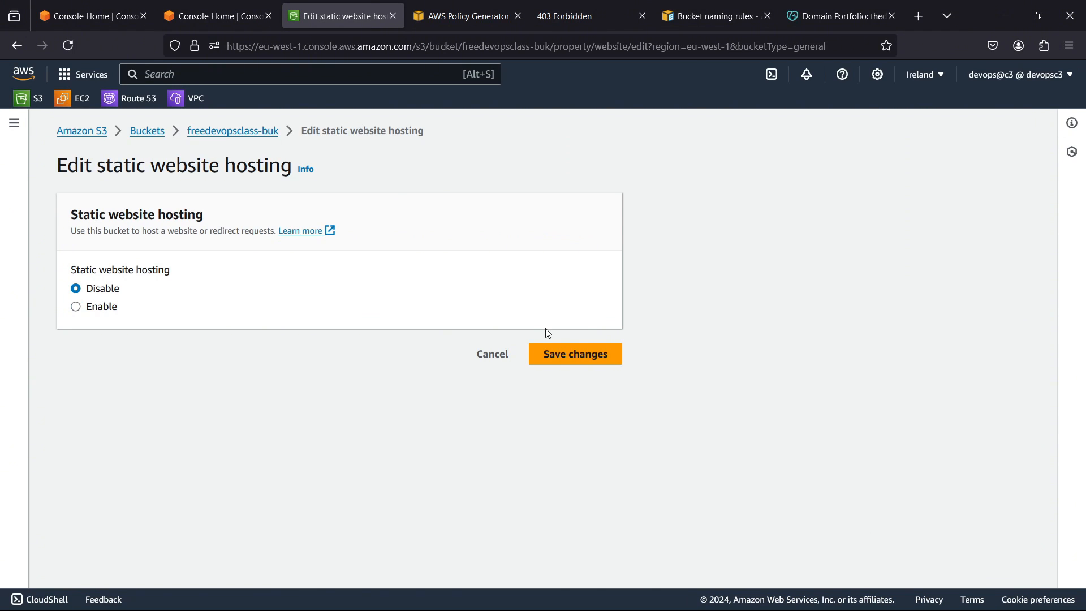
{"action": "left_click", "coordinate": [599, 354]}
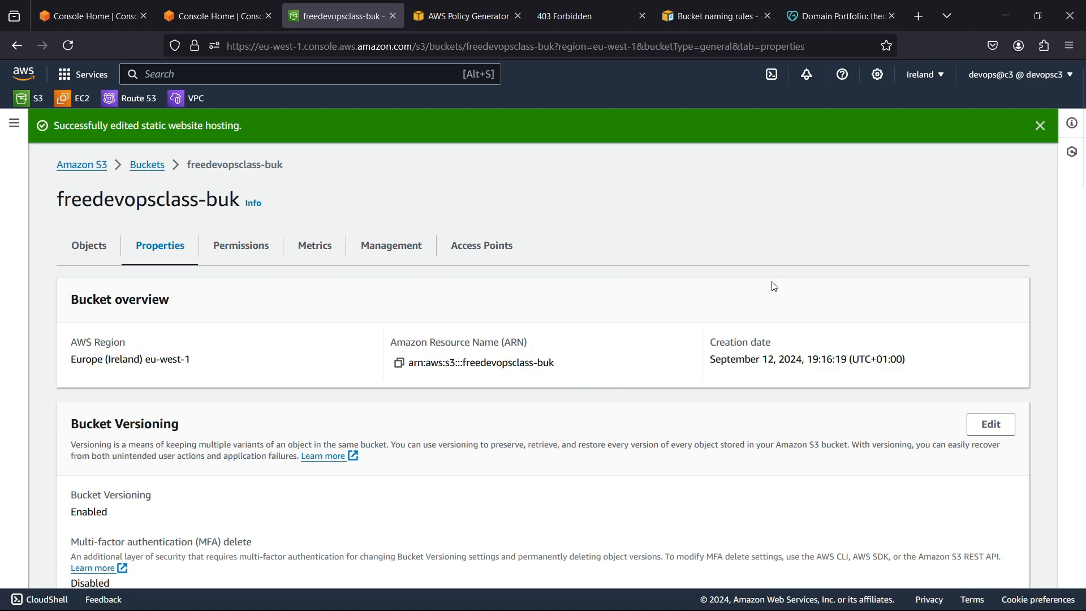
Show the bucket's objects, then search for the CloudFront service and open it in a separate browser tab
{"action": "left_click", "coordinate": [81, 259]}
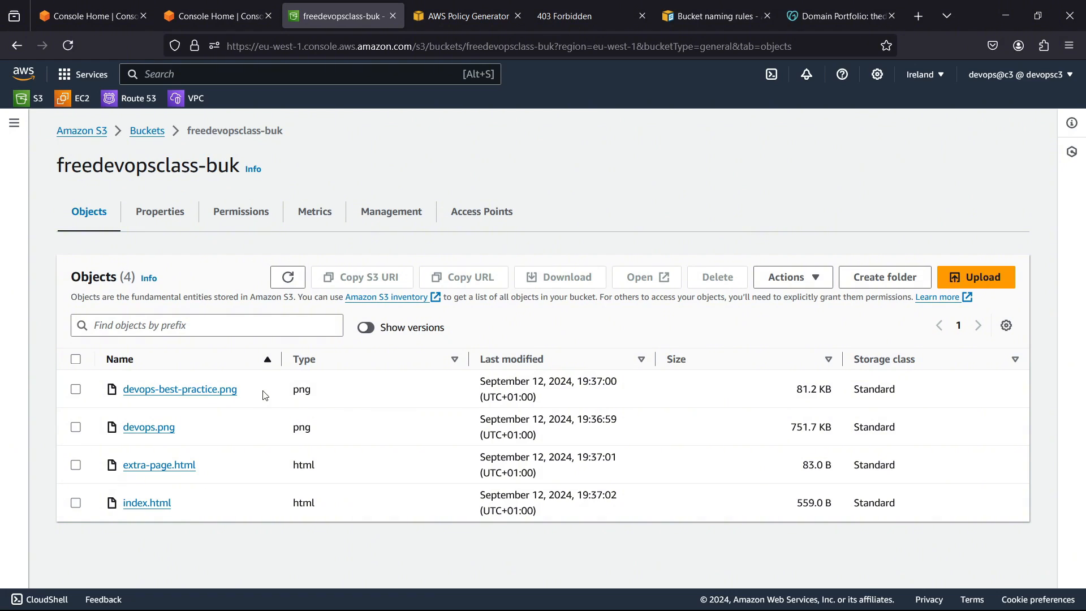
{"action": "left_click", "coordinate": [301, 74]}
{"action": "type", "text": "Cloud"}
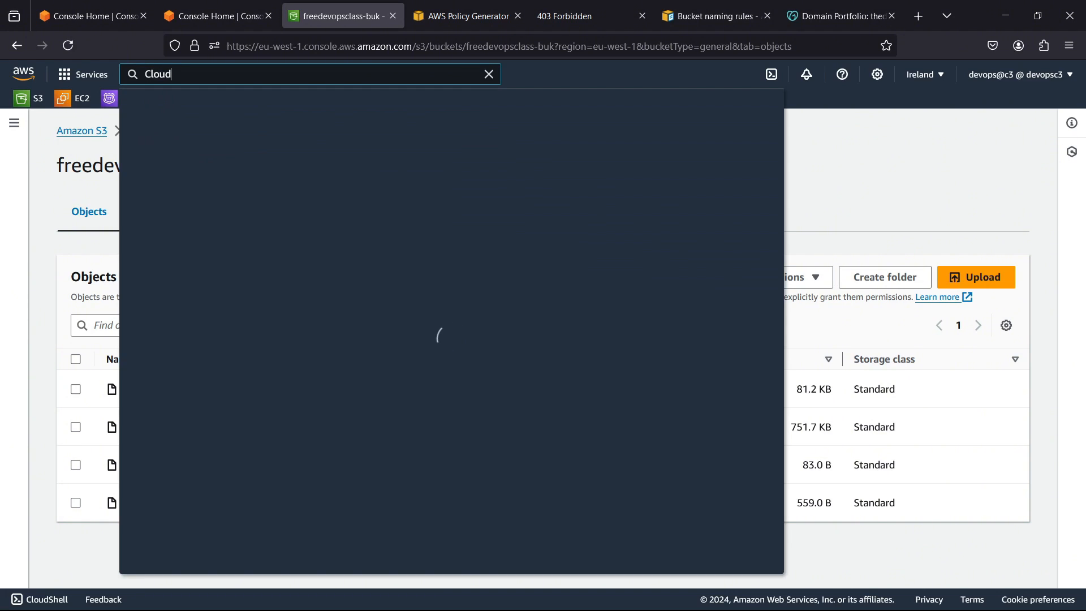
{"action": "type", "text": "foront"}
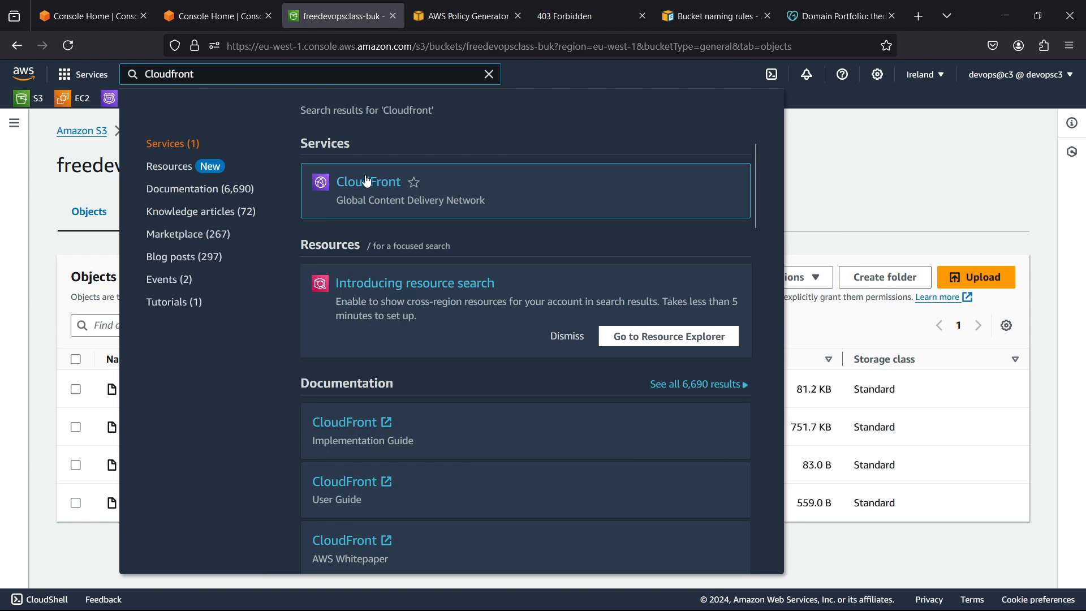
{"action": "middle_click", "coordinate": [370, 182]}
{"action": "left_click", "coordinate": [434, 5]}
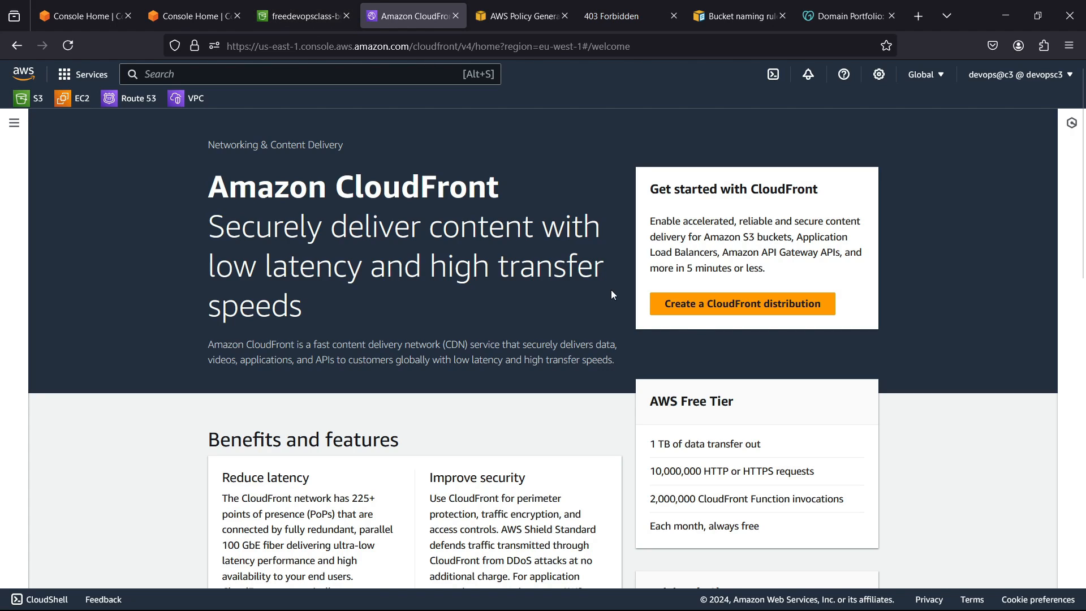
Start a new CloudFront distribution with the S3 bucket freedevopsclass-buk.s3.amazonaws.com as its origin domain
{"action": "left_click", "coordinate": [734, 312]}
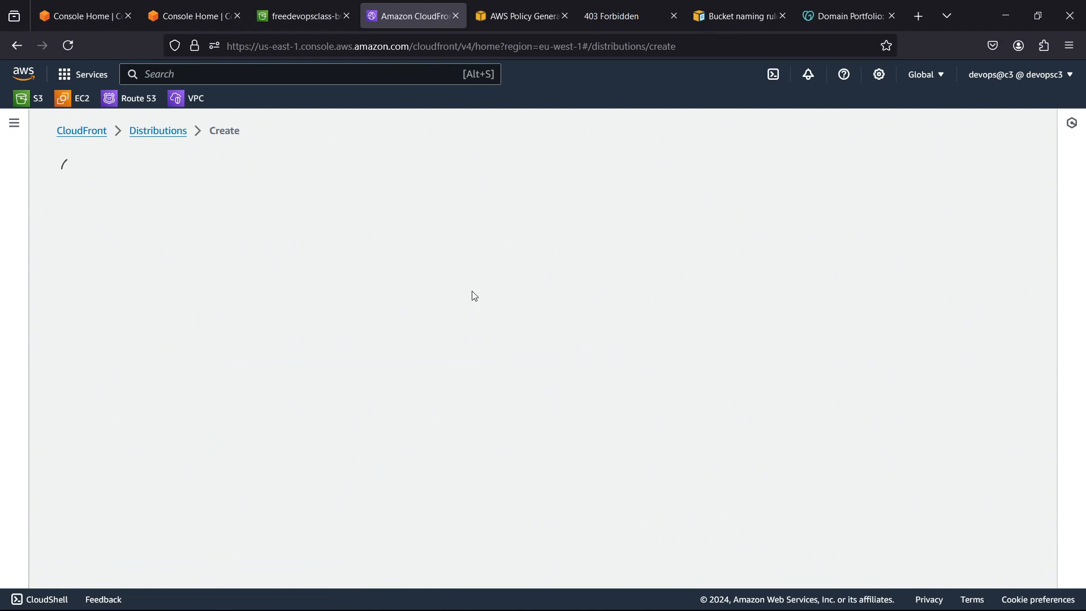
{"action": "scroll", "coordinate": [359, 210], "scroll_direction": "down", "scroll_amount": 1}
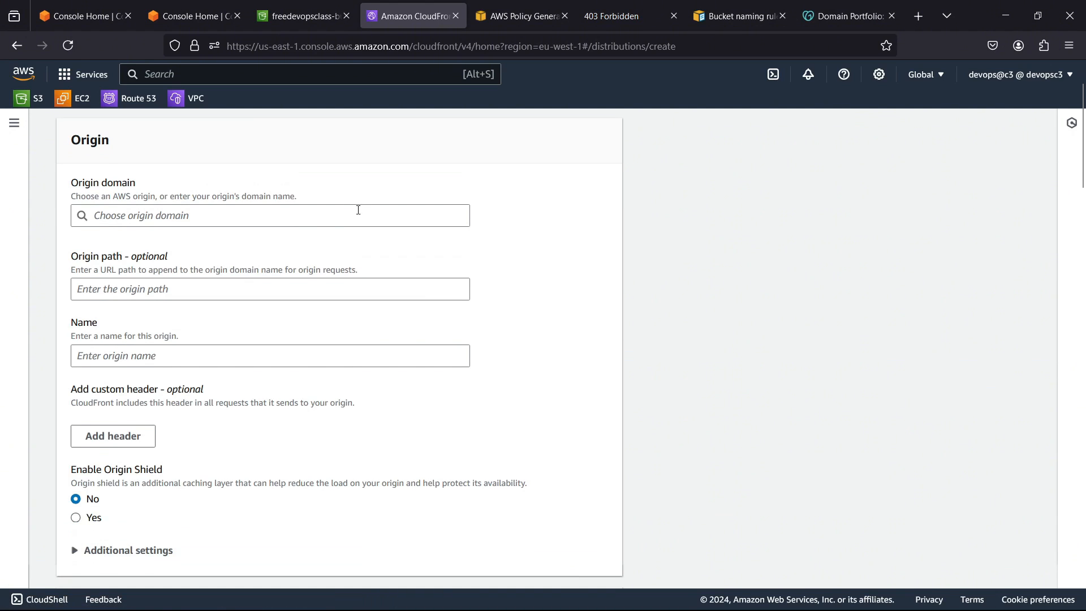
{"action": "left_click", "coordinate": [136, 215]}
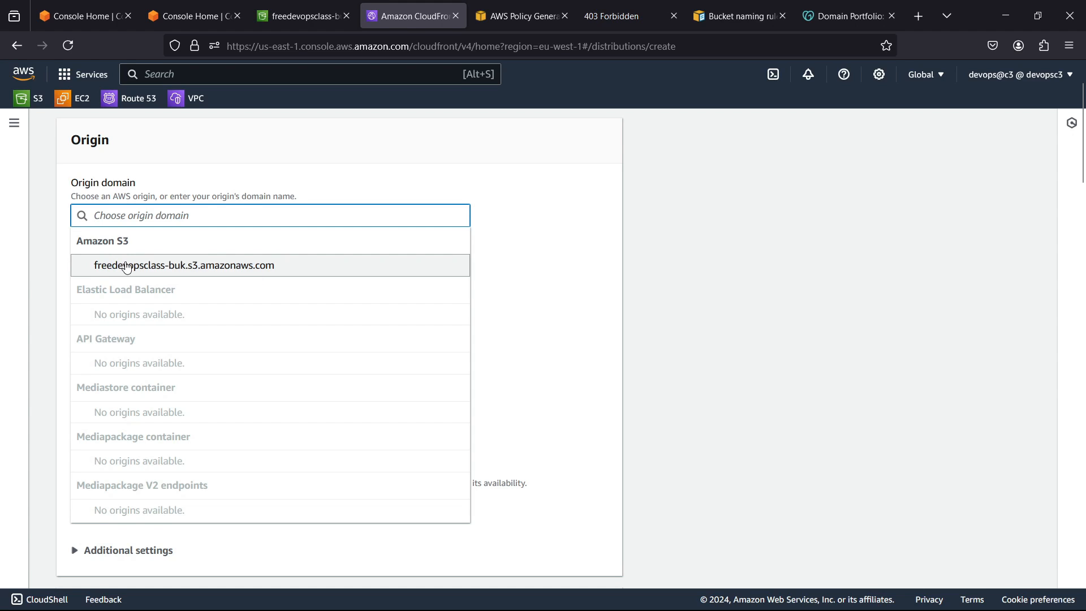
{"action": "left_click", "coordinate": [230, 269]}
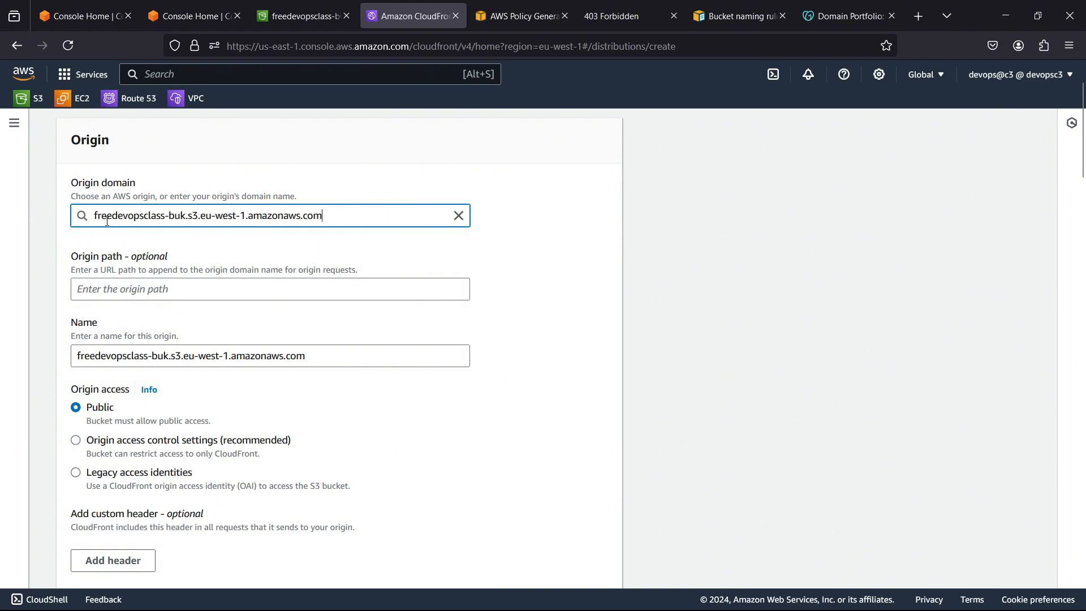
Set the distribution's origin access to Origin access control settings (recommended)
{"action": "scroll", "coordinate": [130, 264], "scroll_direction": "down", "scroll_amount": 3}
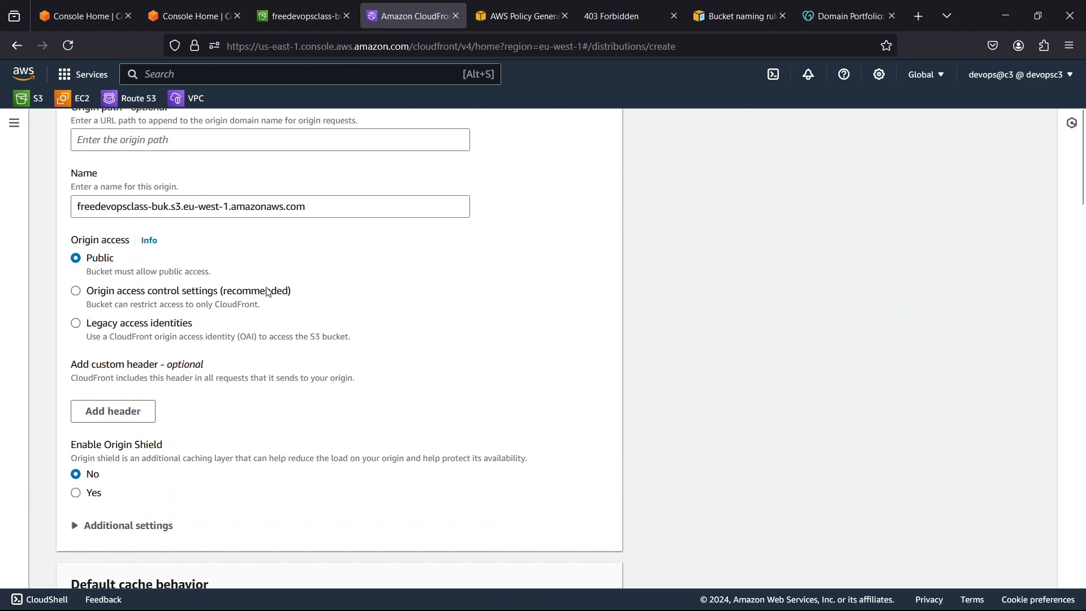
{"action": "scroll", "coordinate": [268, 292], "scroll_direction": "up", "scroll_amount": 1}
{"action": "left_click_drag", "start_coordinate": [72, 314], "coordinate": [132, 316]}
{"action": "left_click", "coordinate": [125, 320]}
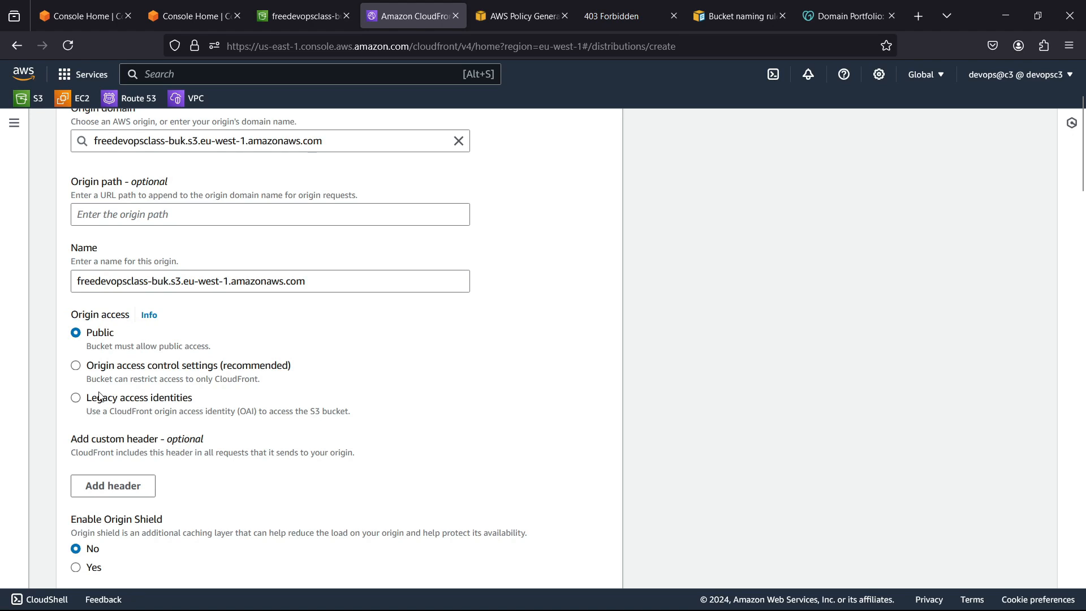
{"action": "left_click", "coordinate": [98, 372]}
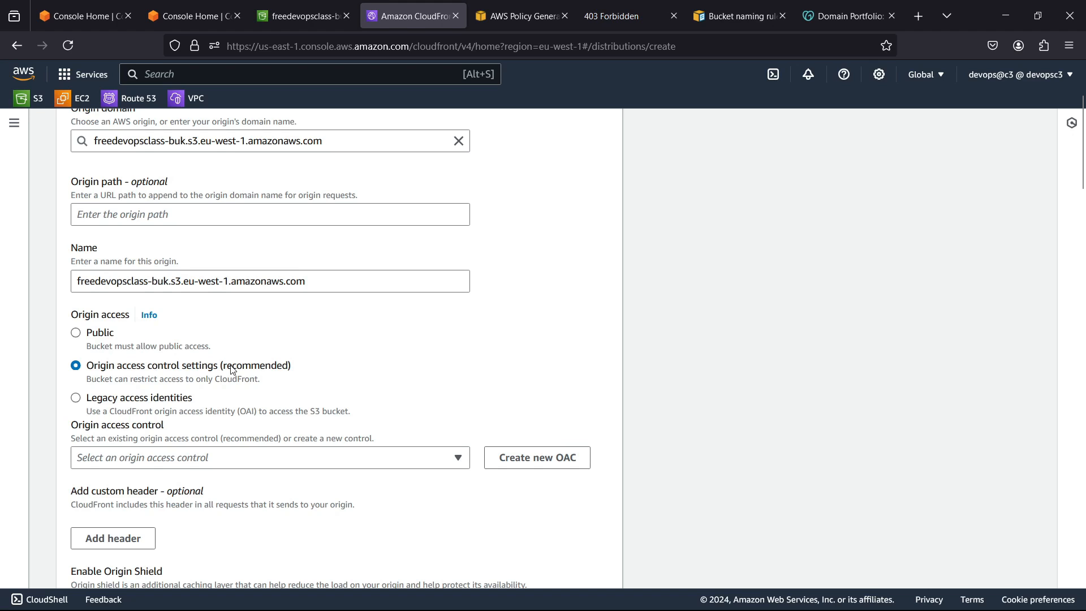
Create a new origin access control for the S3 origin with the suggested name and Sign requests (recommended)
{"action": "scroll", "coordinate": [470, 356], "scroll_direction": "down", "scroll_amount": 3}
{"action": "left_click", "coordinate": [451, 312]}
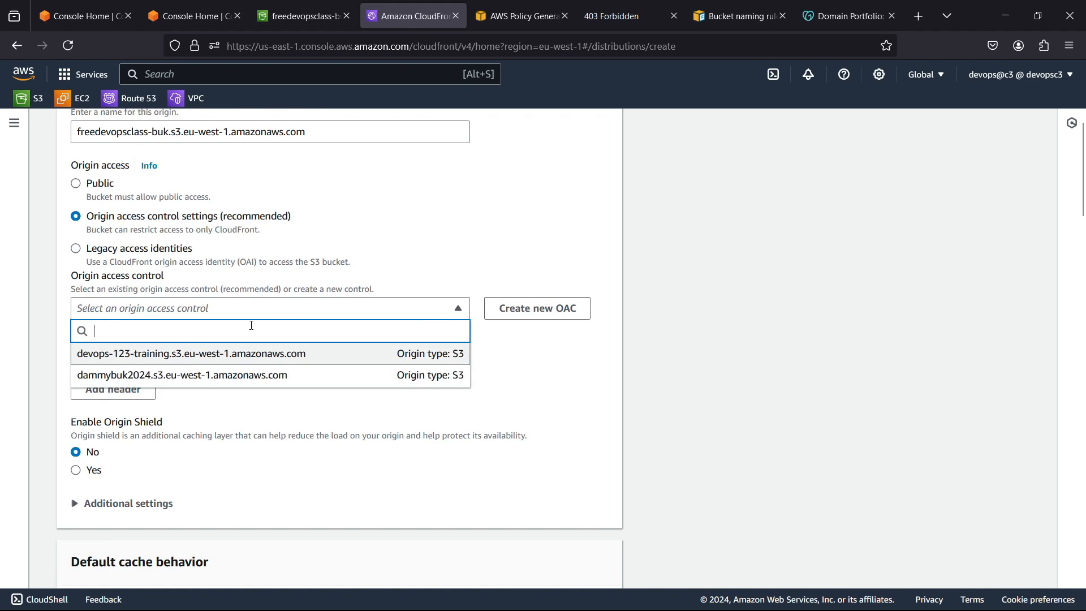
{"action": "left_click", "coordinate": [467, 267]}
{"action": "left_click", "coordinate": [537, 310]}
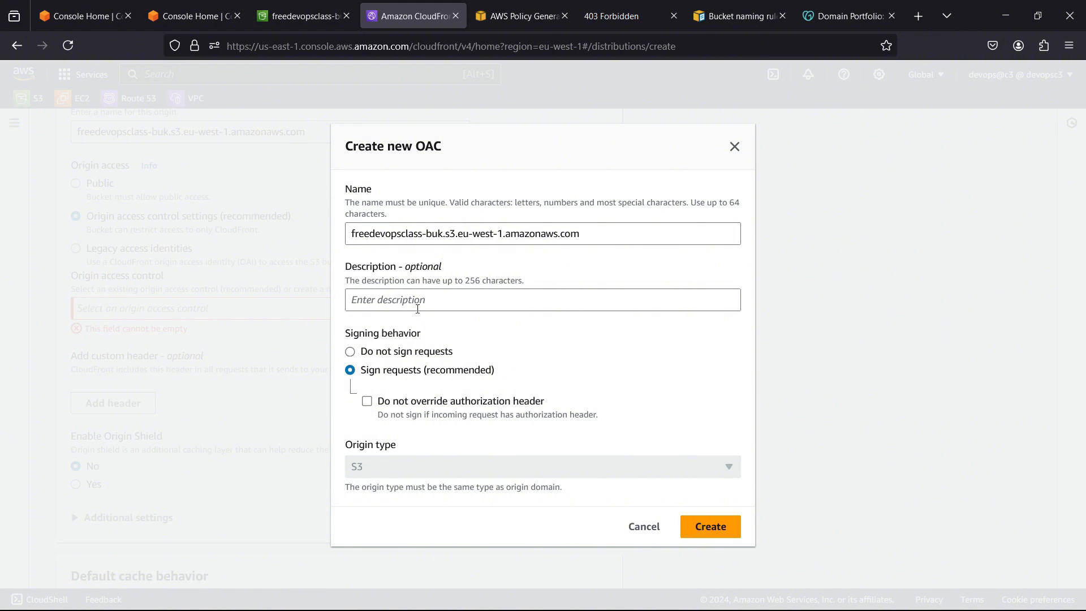
{"action": "left_click", "coordinate": [711, 527]}
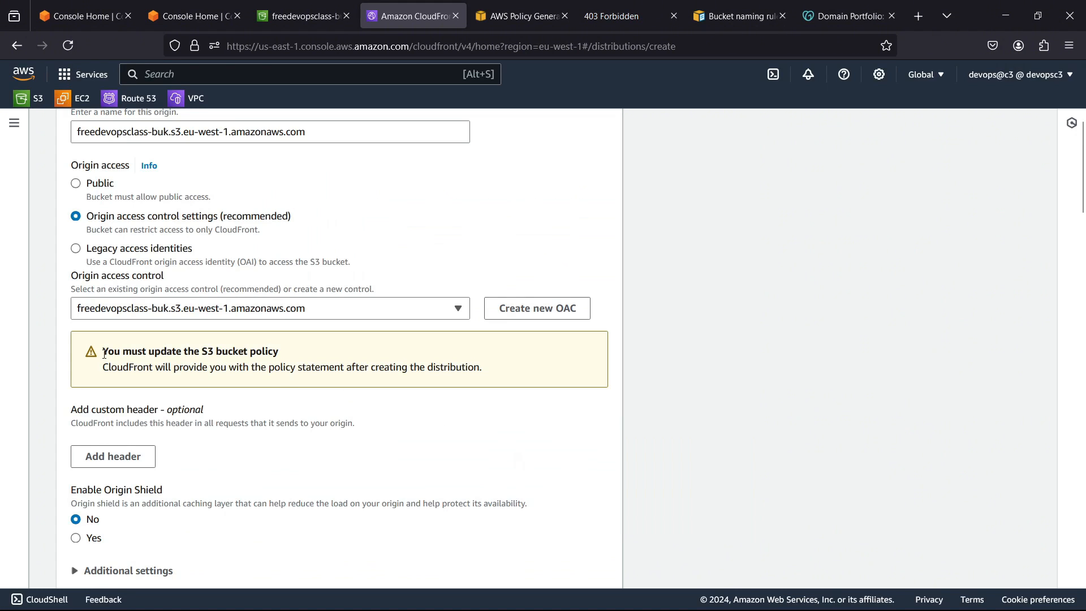
{"action": "left_click_drag", "start_coordinate": [104, 354], "coordinate": [286, 357]}
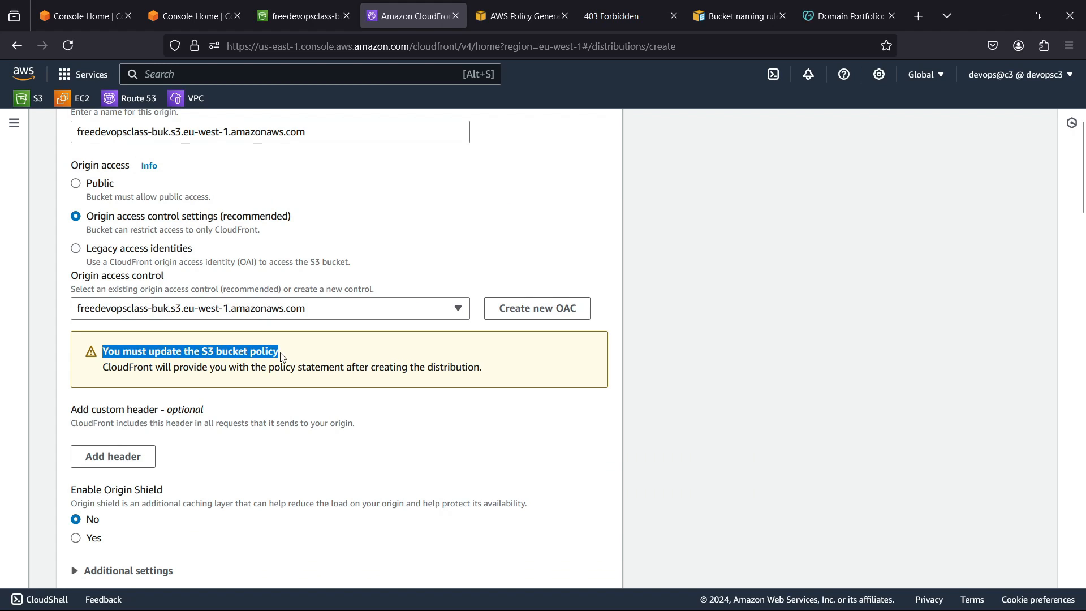
Review the bucket policy notice, the default cache behavior, the viewer options and the cache policy settings of the new distribution
{"action": "left_click_drag", "start_coordinate": [117, 368], "coordinate": [499, 375]}
{"action": "left_click", "coordinate": [499, 375]}
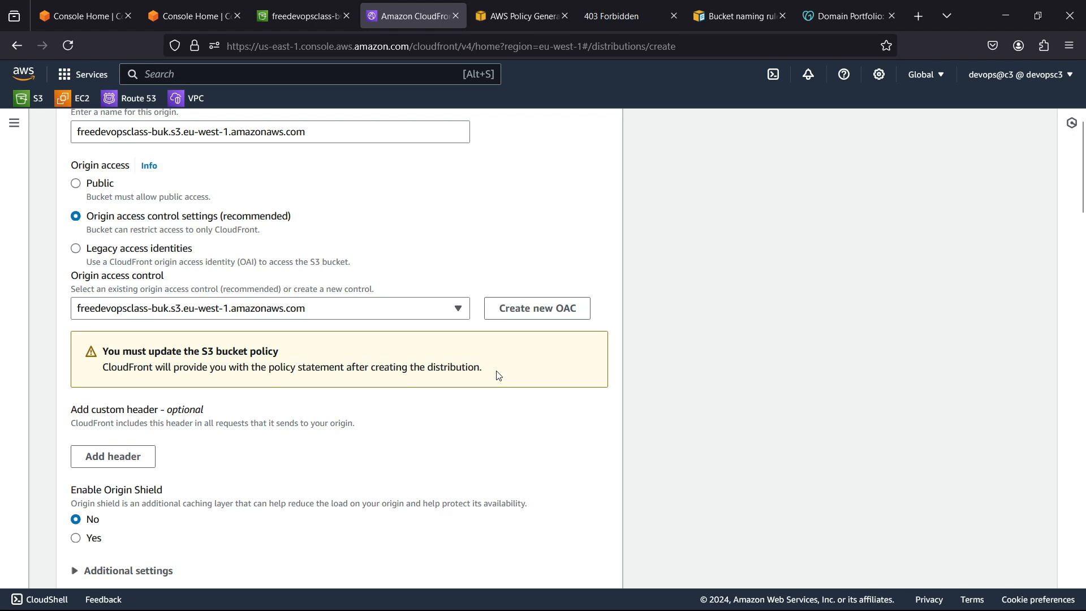
{"action": "scroll", "coordinate": [369, 339], "scroll_direction": "down", "scroll_amount": 3}
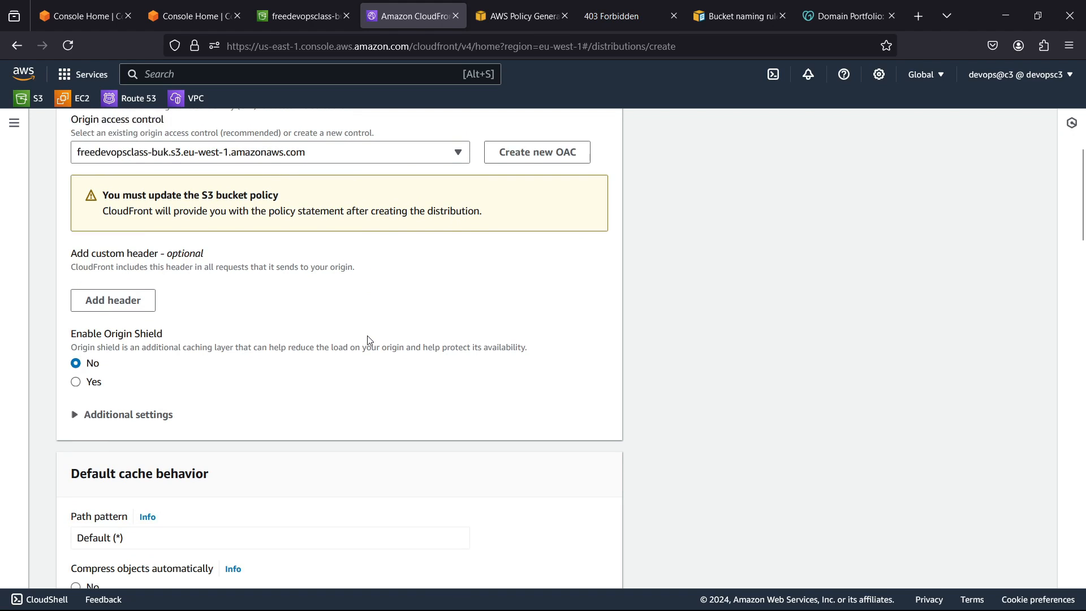
{"action": "scroll", "coordinate": [368, 339], "scroll_direction": "down", "scroll_amount": 5}
{"action": "scroll", "coordinate": [260, 320], "scroll_direction": "down", "scroll_amount": 1}
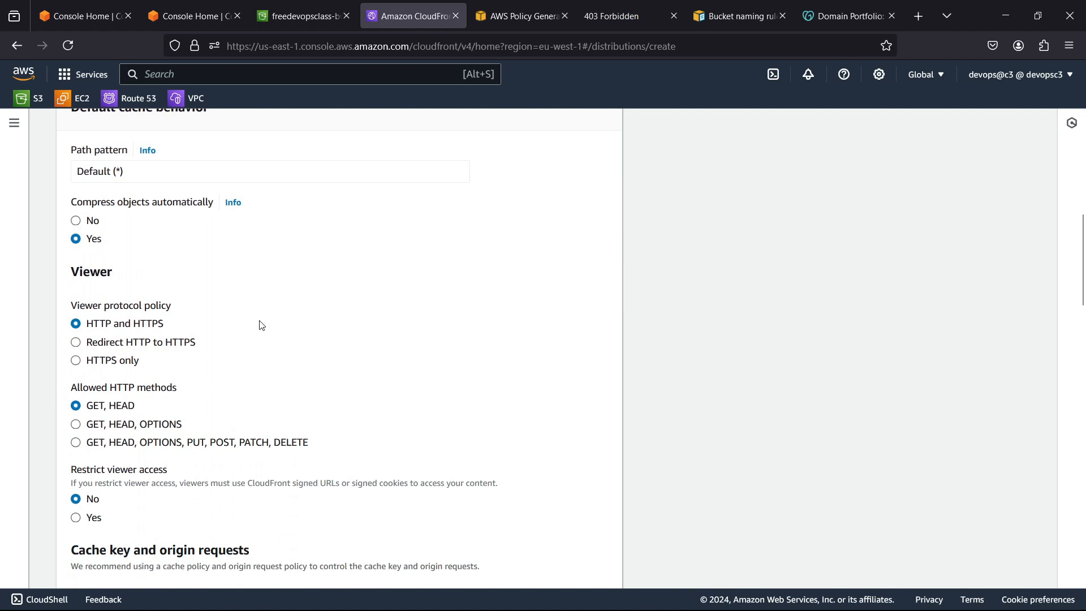
{"action": "scroll", "coordinate": [262, 326], "scroll_direction": "down", "scroll_amount": 3}
{"action": "scroll", "coordinate": [262, 326], "scroll_direction": "down", "scroll_amount": 4}
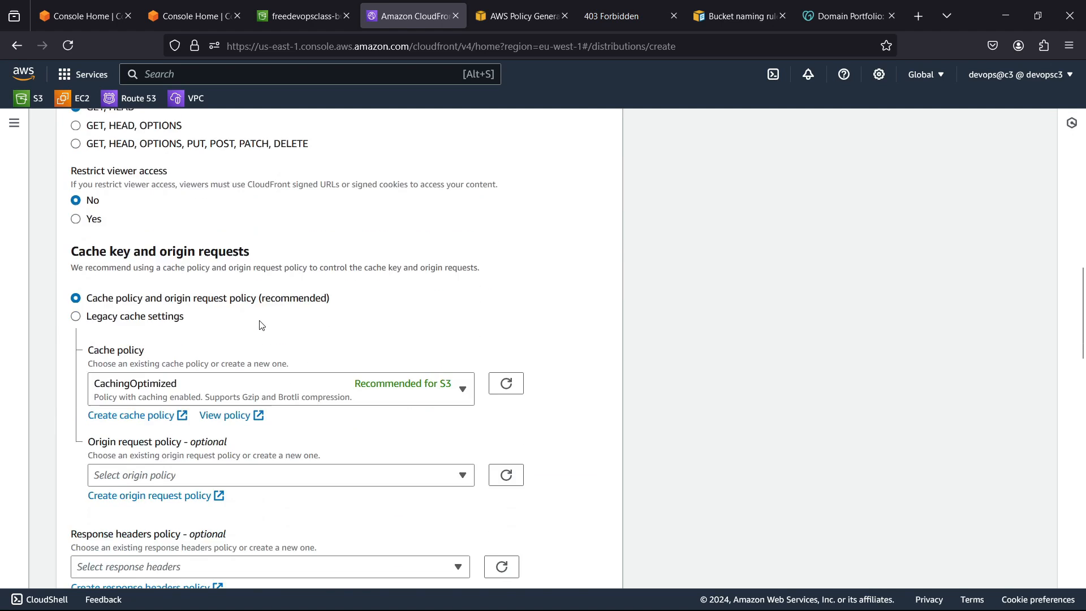
{"action": "scroll", "coordinate": [262, 325], "scroll_direction": "down", "scroll_amount": 1}
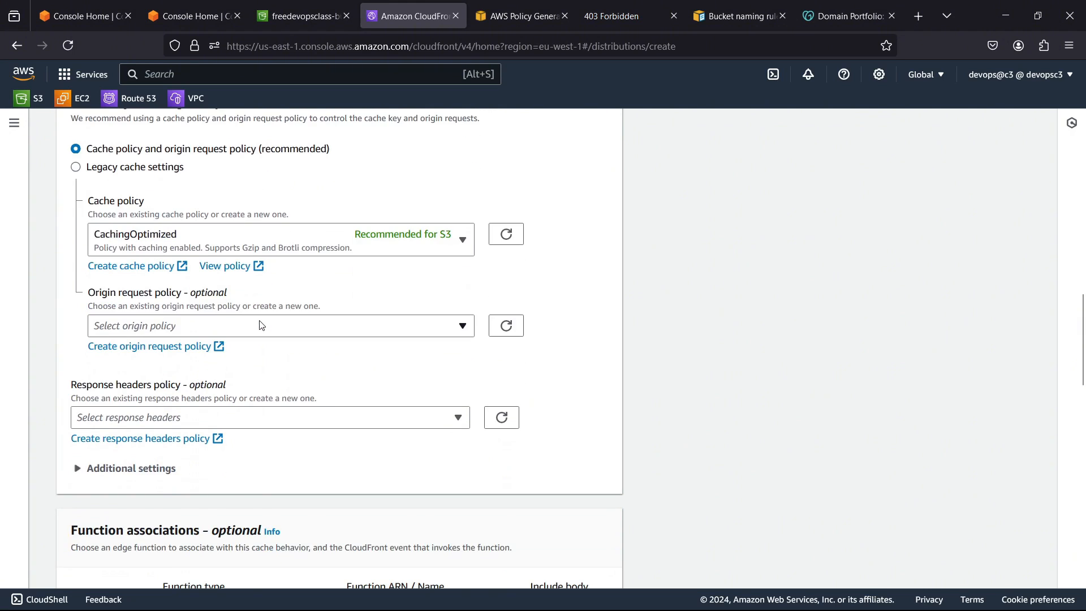
{"action": "scroll", "coordinate": [262, 325], "scroll_direction": "up", "scroll_amount": 2}
{"action": "scroll", "coordinate": [262, 325], "scroll_direction": "down", "scroll_amount": 5}
{"action": "scroll", "coordinate": [262, 325], "scroll_direction": "down", "scroll_amount": 4}
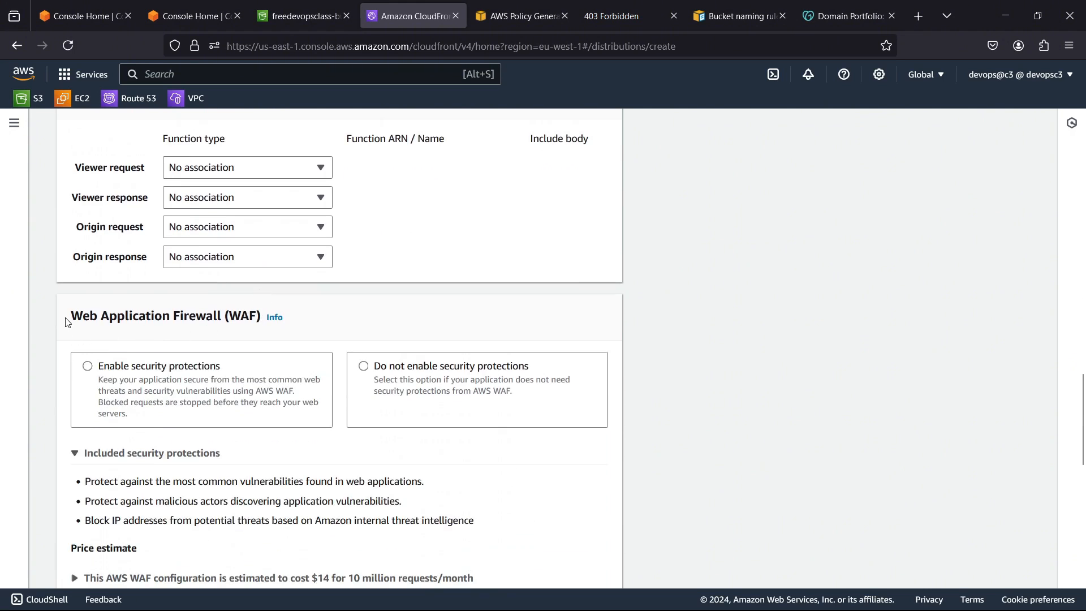
Set the distribution's Web Application Firewall (WAF) option to Do not enable security protections
{"action": "left_click_drag", "start_coordinate": [68, 318], "coordinate": [262, 321]}
{"action": "left_click", "coordinate": [243, 321]}
{"action": "left_click_drag", "start_coordinate": [67, 319], "coordinate": [267, 319]}
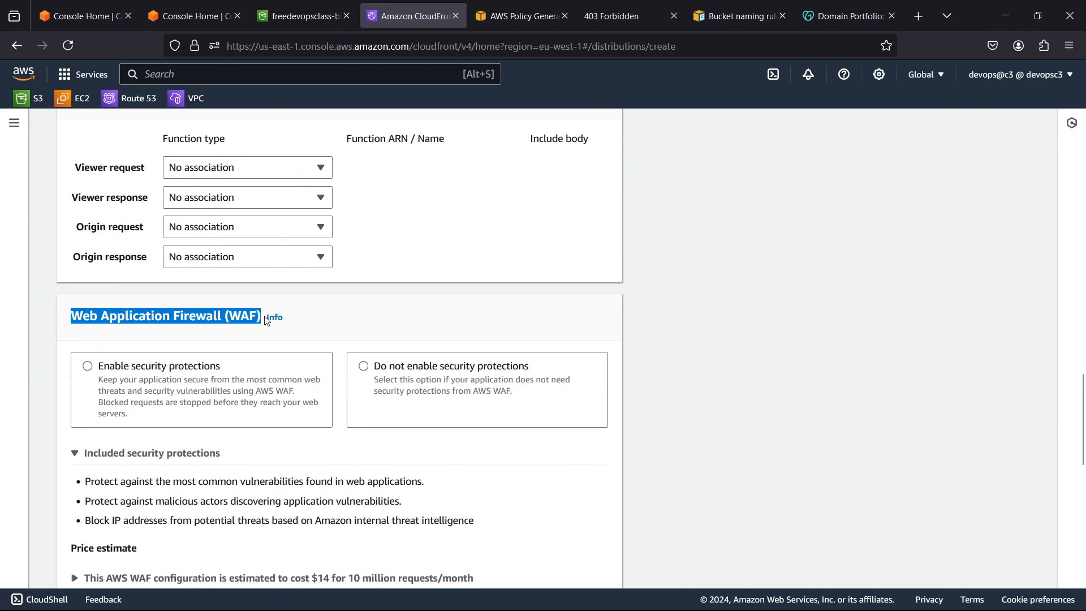
{"action": "left_click", "coordinate": [237, 316]}
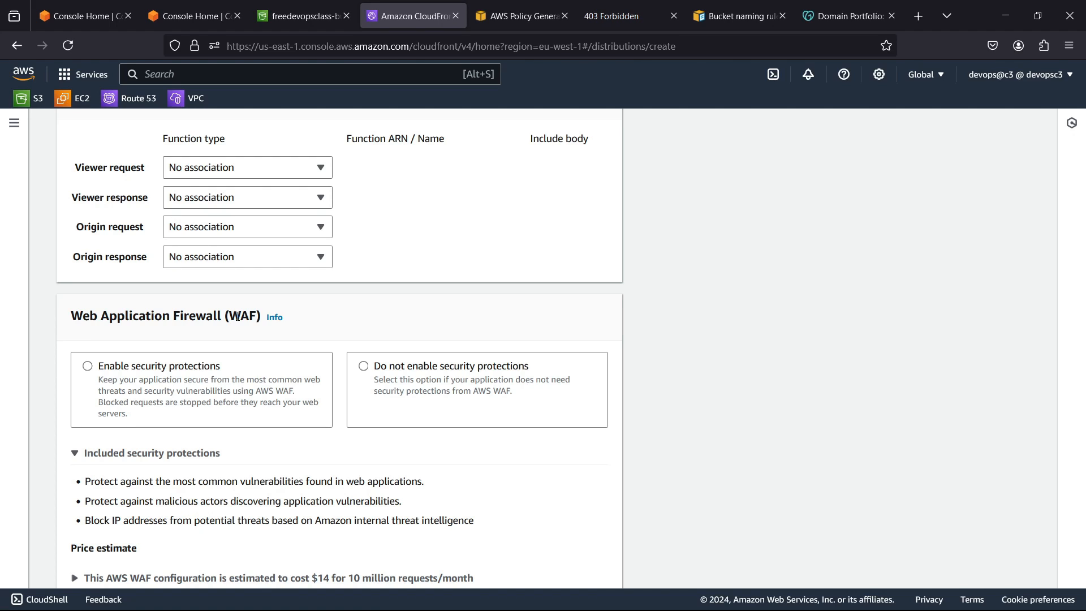
{"action": "left_click", "coordinate": [396, 367]}
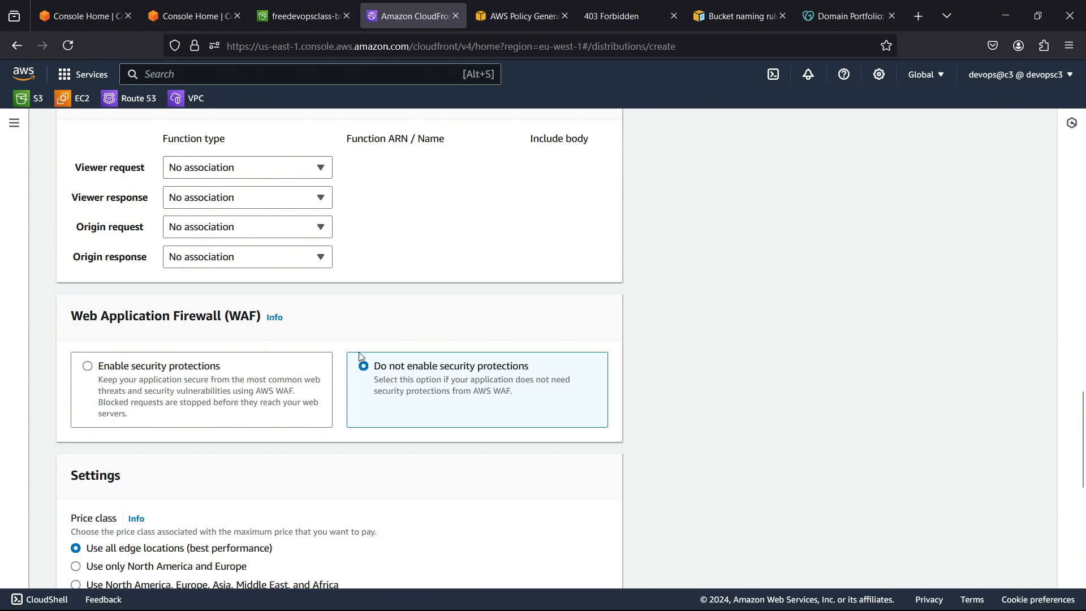
Add a blank alternate domain name (CNAME) entry to the distribution settings
{"action": "scroll", "coordinate": [312, 317], "scroll_direction": "down", "scroll_amount": 4}
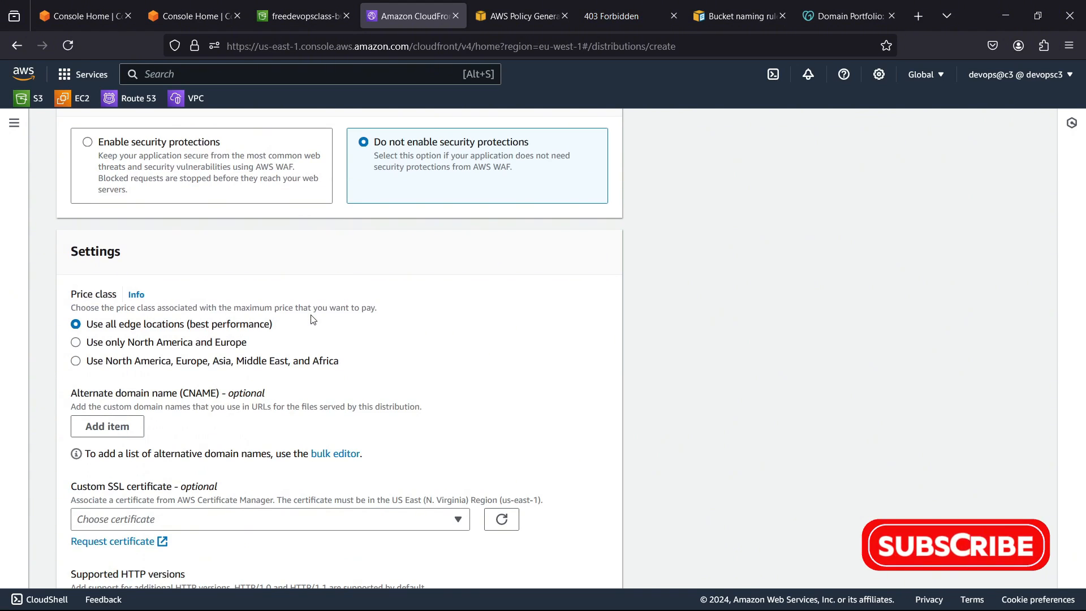
{"action": "scroll", "coordinate": [314, 320], "scroll_direction": "down", "scroll_amount": 1}
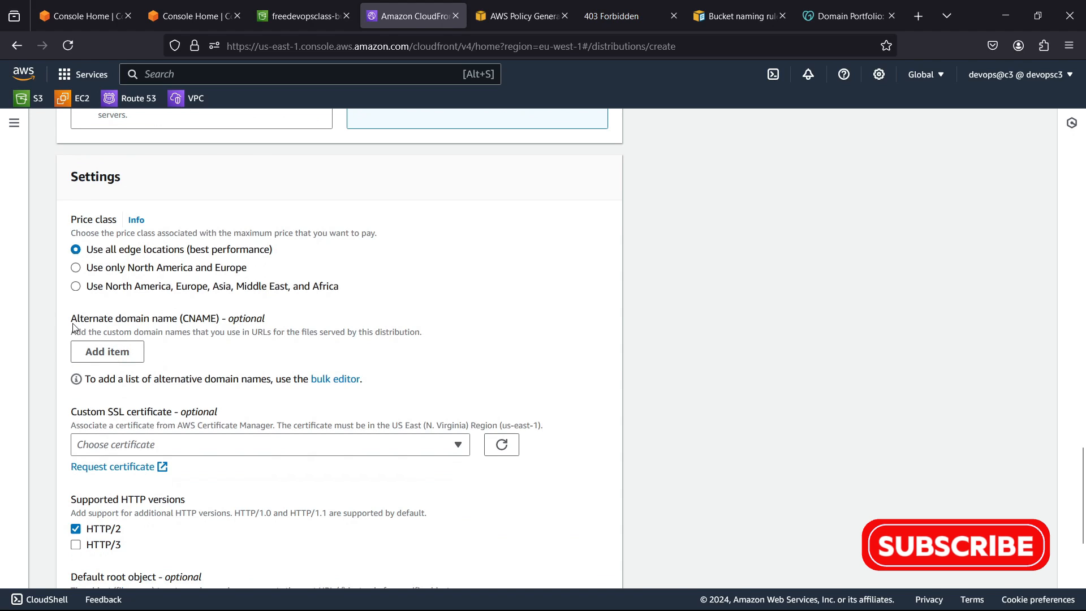
{"action": "left_click_drag", "start_coordinate": [71, 320], "coordinate": [272, 320]}
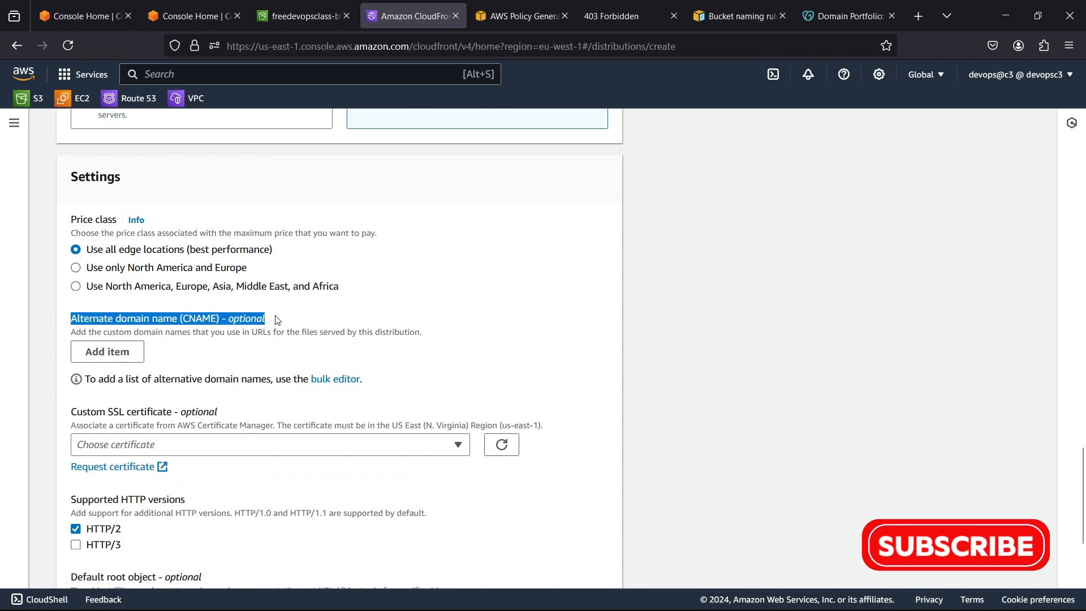
{"action": "left_click", "coordinate": [277, 320]}
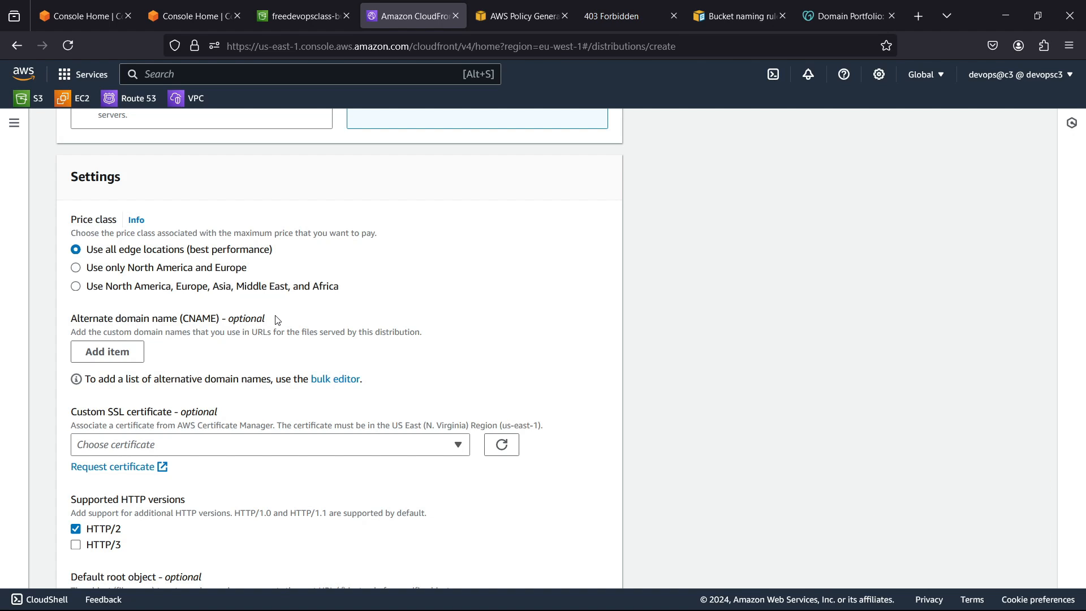
{"action": "left_click", "coordinate": [100, 356]}
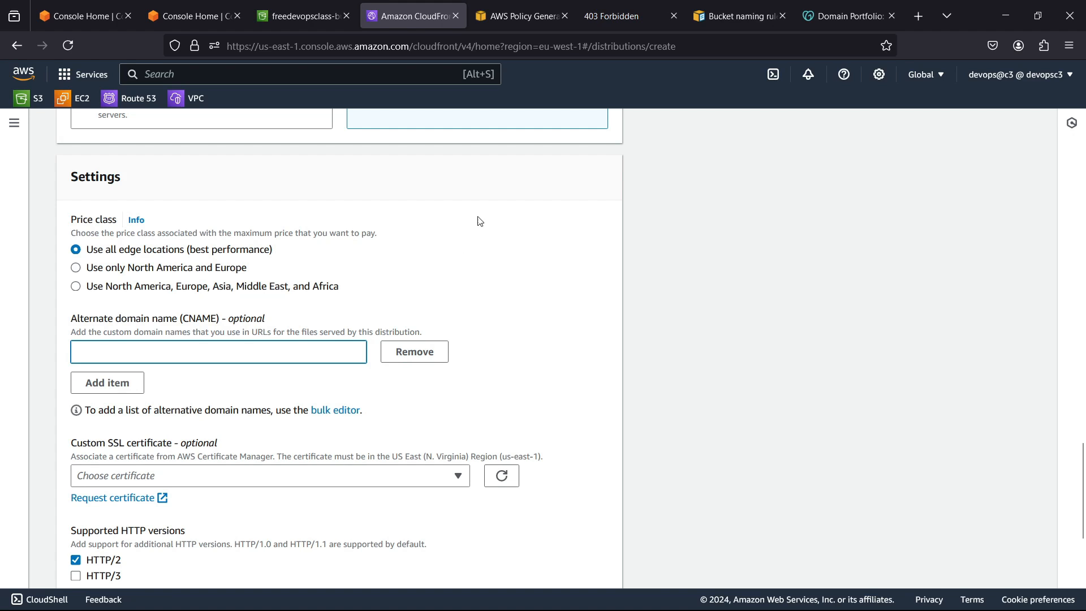
Switch to the GoDaddy domain page and copy the domain name thedevcloud.xyz
{"action": "left_click", "coordinate": [848, 16]}
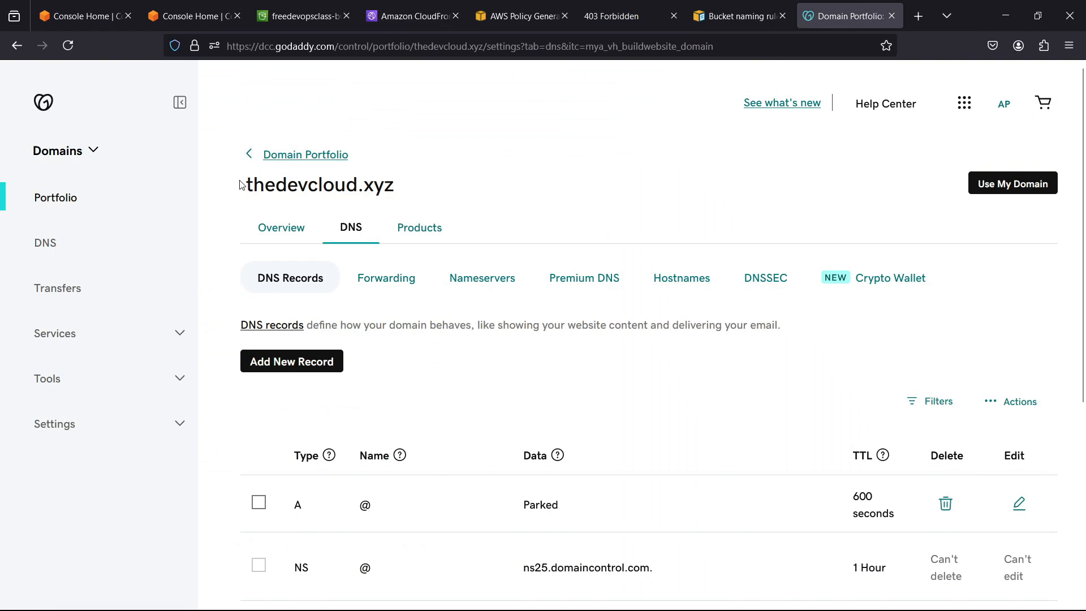
{"action": "left_click_drag", "start_coordinate": [241, 185], "coordinate": [408, 186]}
{"action": "right_click", "coordinate": [343, 186]}
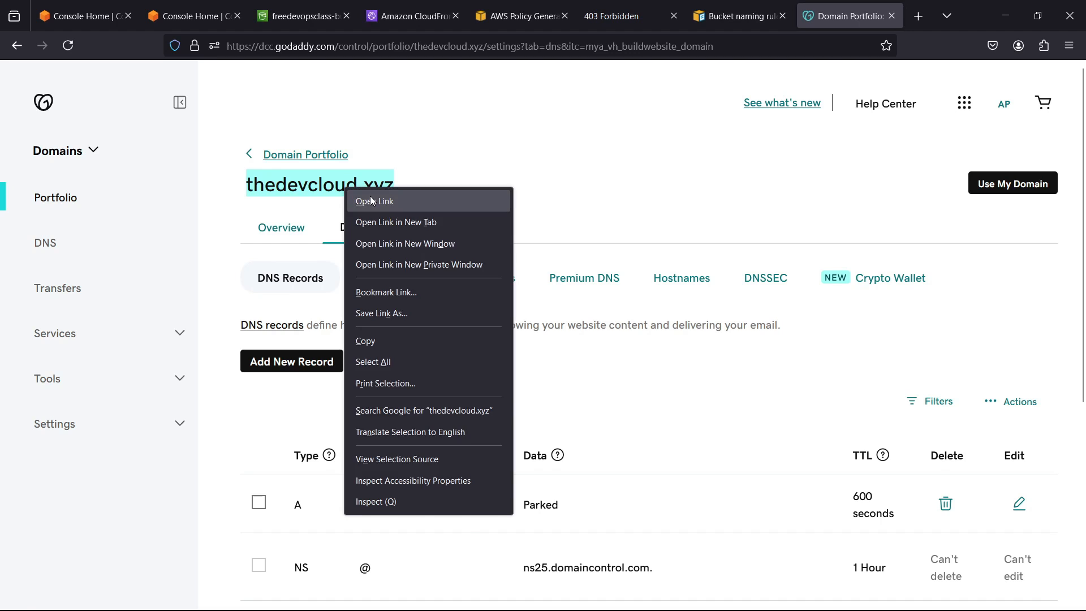
{"action": "left_click", "coordinate": [373, 196]}
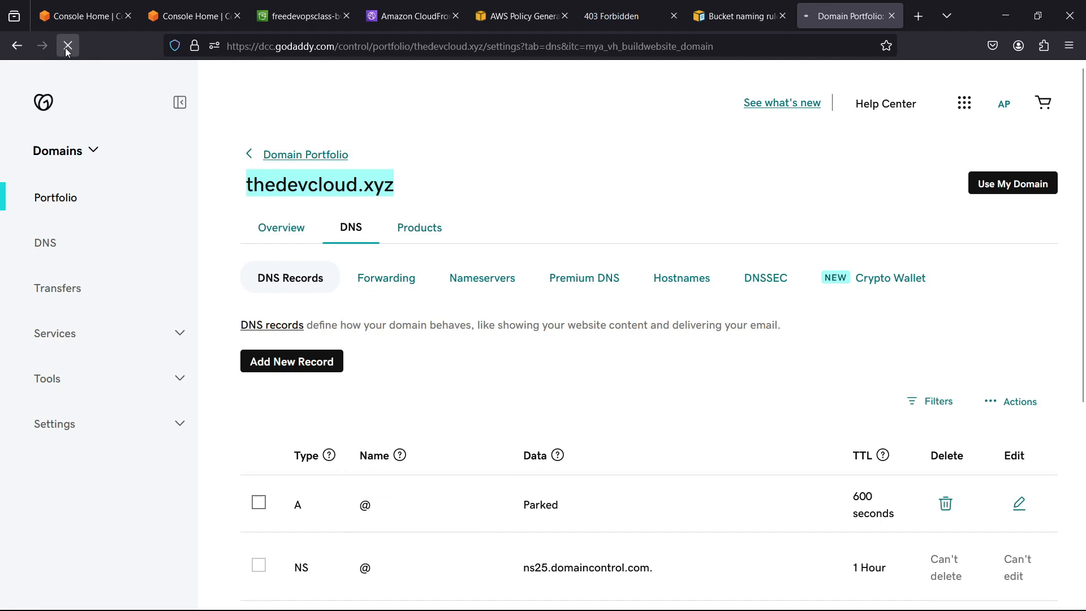
{"action": "right_click", "coordinate": [271, 178]}
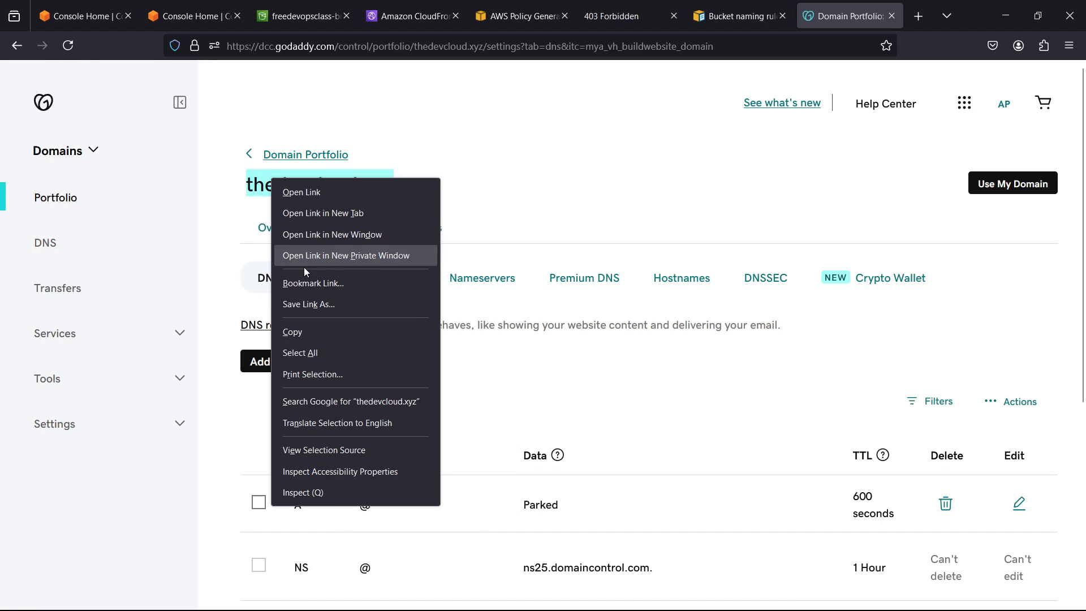
{"action": "left_click", "coordinate": [314, 334]}
Return to the CloudFront distribution form and set the alternate domain name to s3.thedevcloud.xyz
{"action": "left_click", "coordinate": [303, 16]}
{"action": "left_click", "coordinate": [413, 15]}
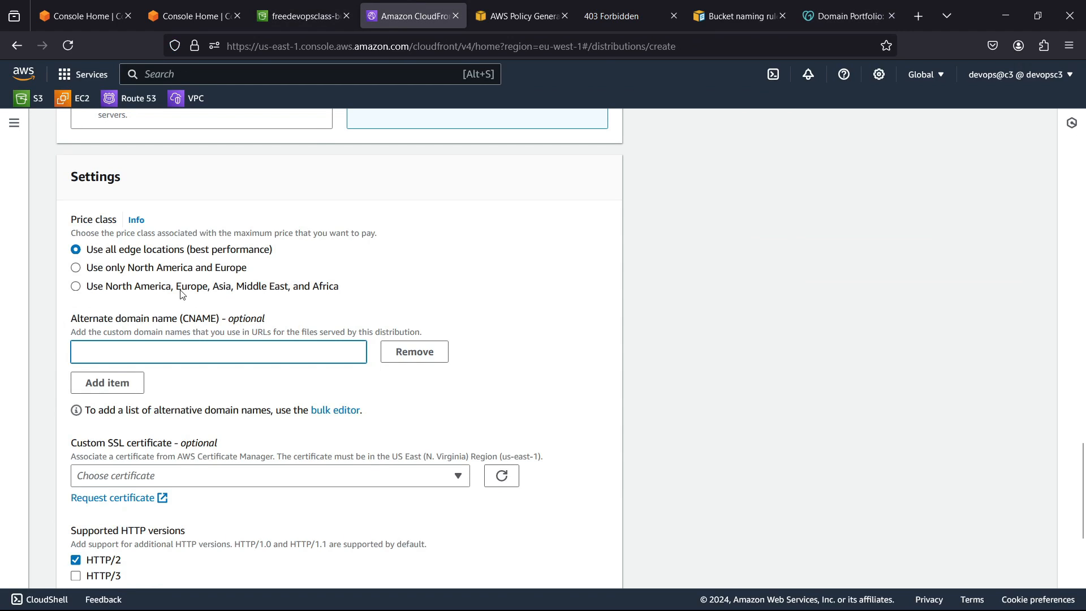
{"action": "type", "text": "s3."}
{"action": "key", "text": "ctrl+v"}
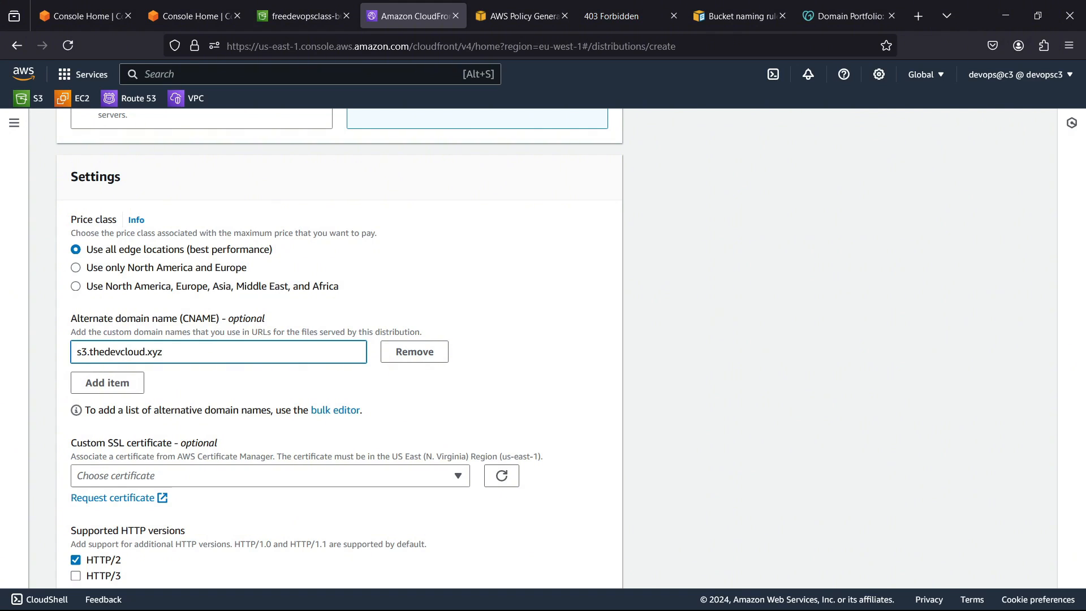
Show the certificates available for the distribution's custom SSL certificate
{"action": "scroll", "coordinate": [90, 249], "scroll_direction": "down", "scroll_amount": 4}
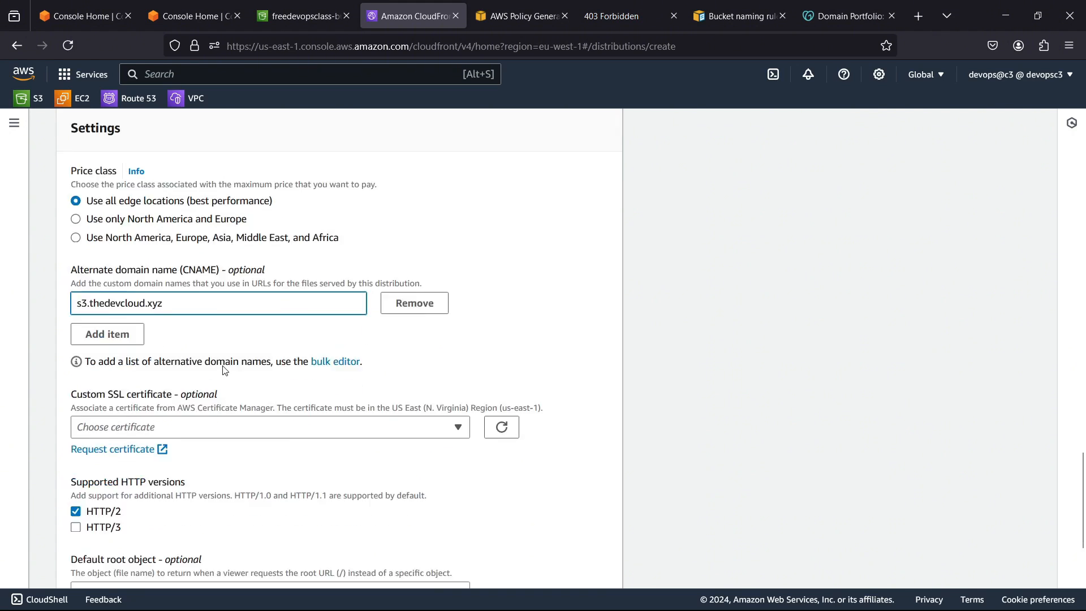
{"action": "left_click_drag", "start_coordinate": [70, 219], "coordinate": [200, 220]}
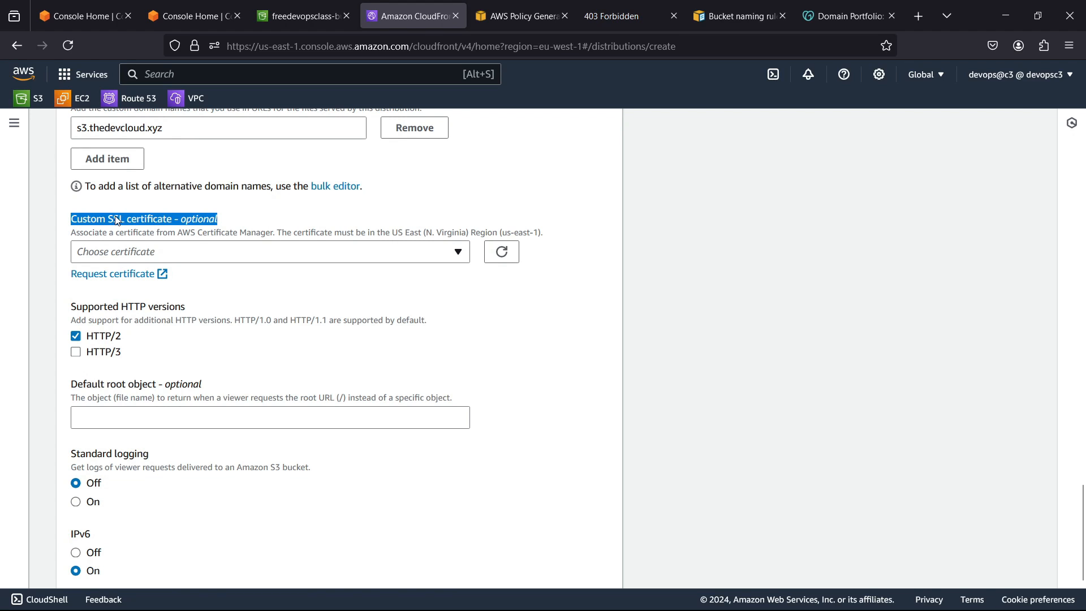
{"action": "left_click", "coordinate": [202, 253]}
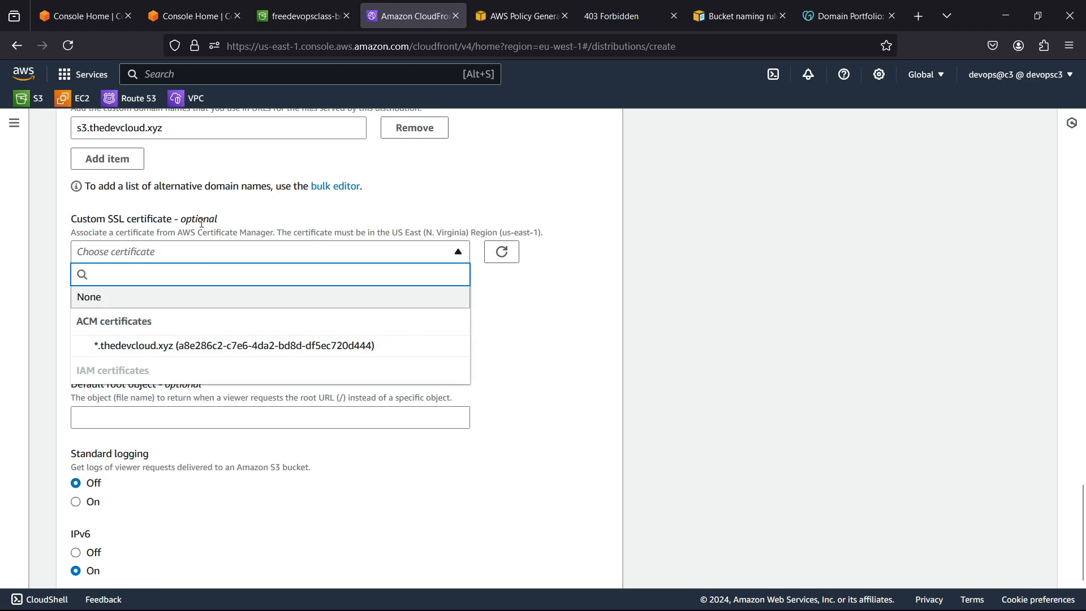
Search the AWS services for Certificate Manager and open it in a separate browser tab
{"action": "left_click", "coordinate": [238, 76]}
{"action": "type", "text": "Cer"}
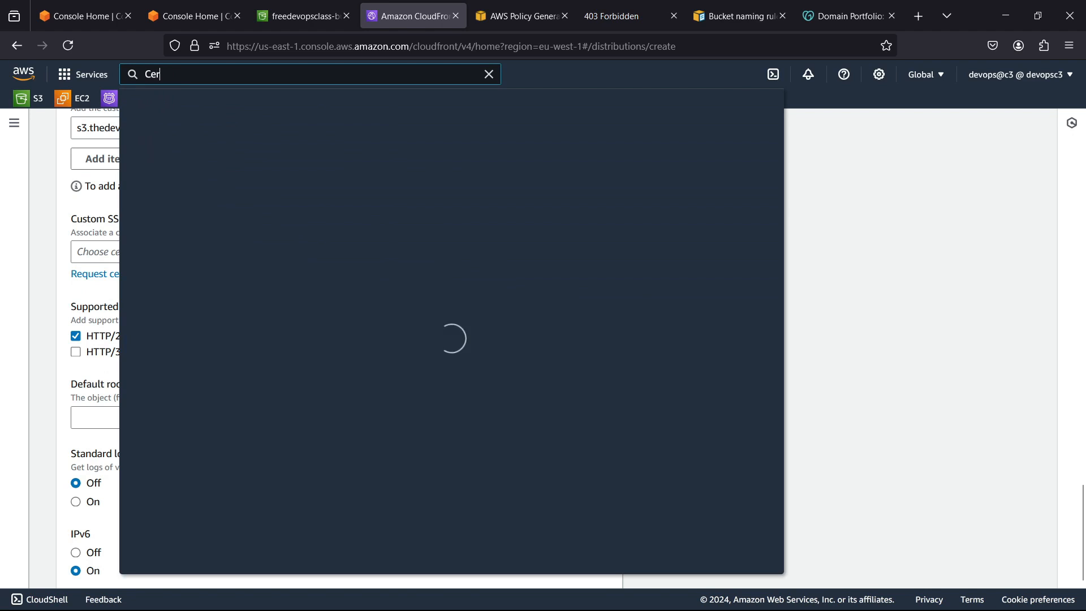
{"action": "type", "text": "tific"}
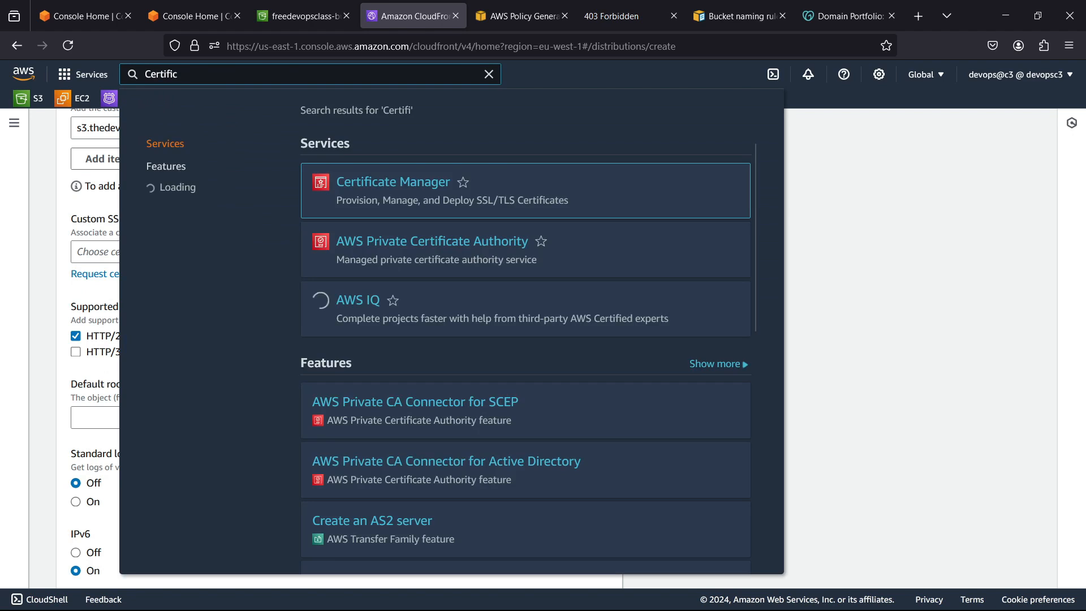
{"action": "type", "text": "ate Manager"}
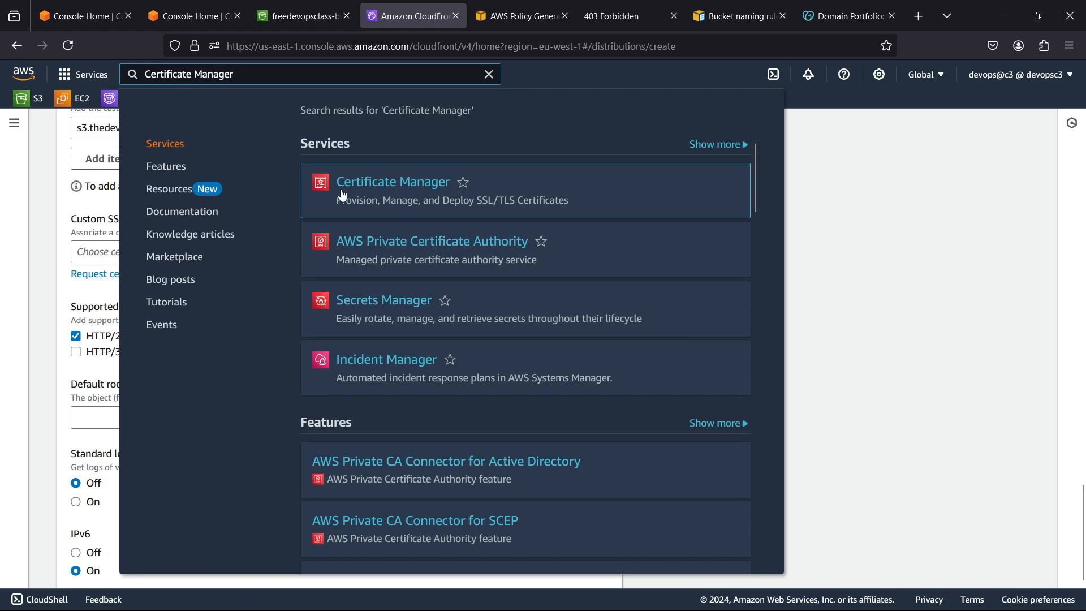
{"action": "middle_click", "coordinate": [408, 182]}
{"action": "left_click", "coordinate": [481, 12]}
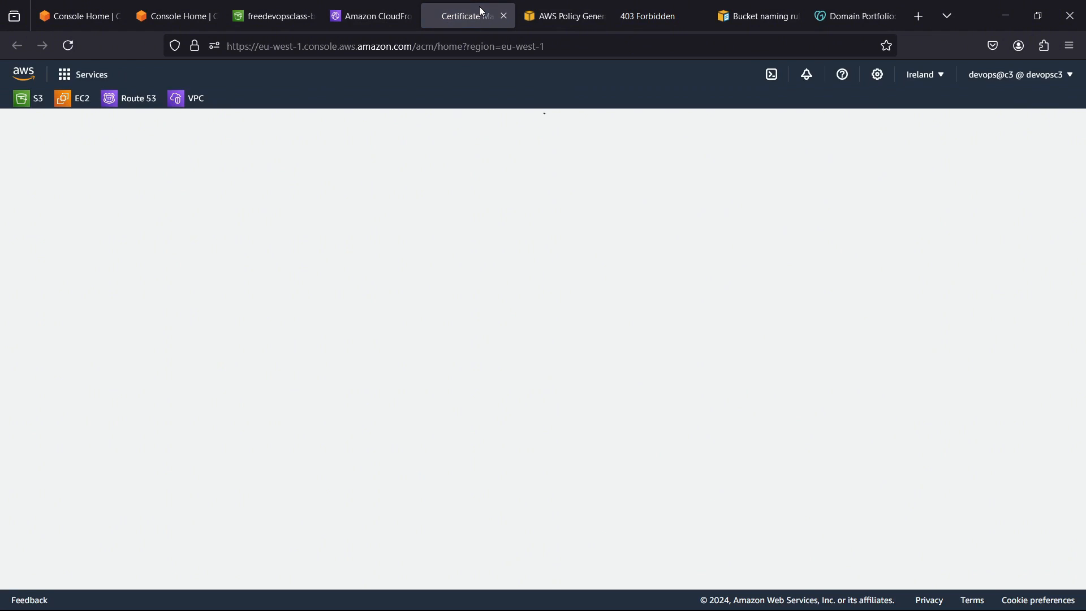
Look at the thedevcloud.xyz domain page in GoDaddy and return to the Certificate Manager list
{"action": "left_click", "coordinate": [856, 16]}
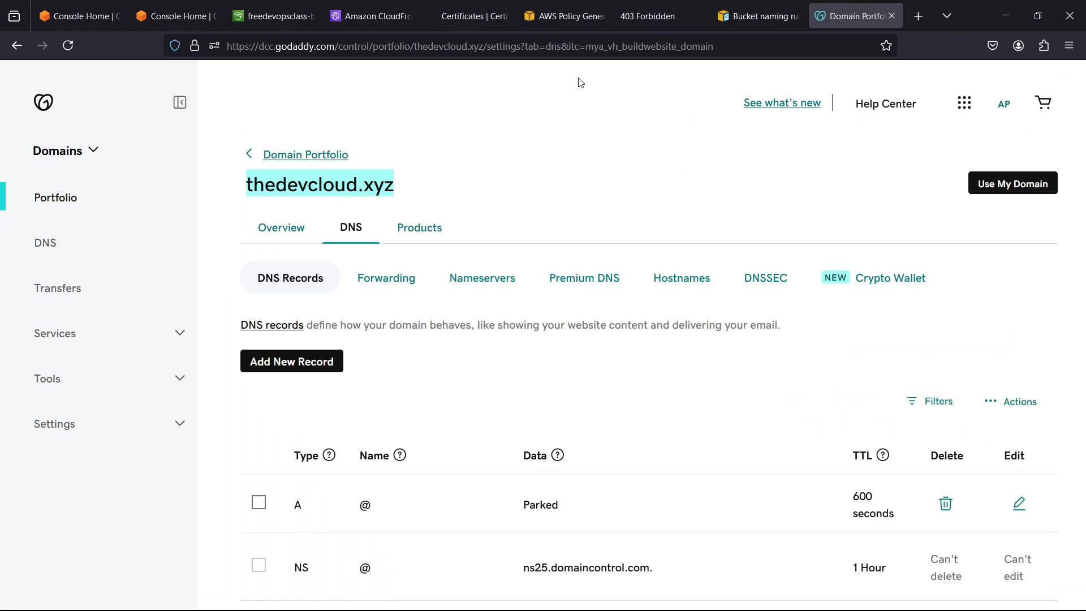
{"action": "left_click", "coordinate": [322, 180]}
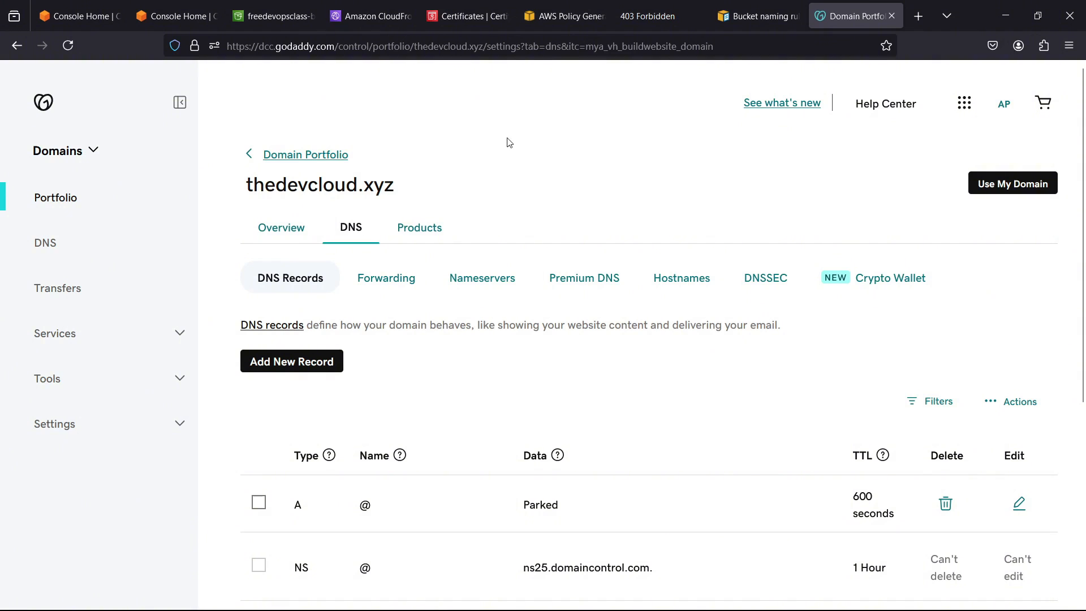
{"action": "left_click", "coordinate": [476, 16]}
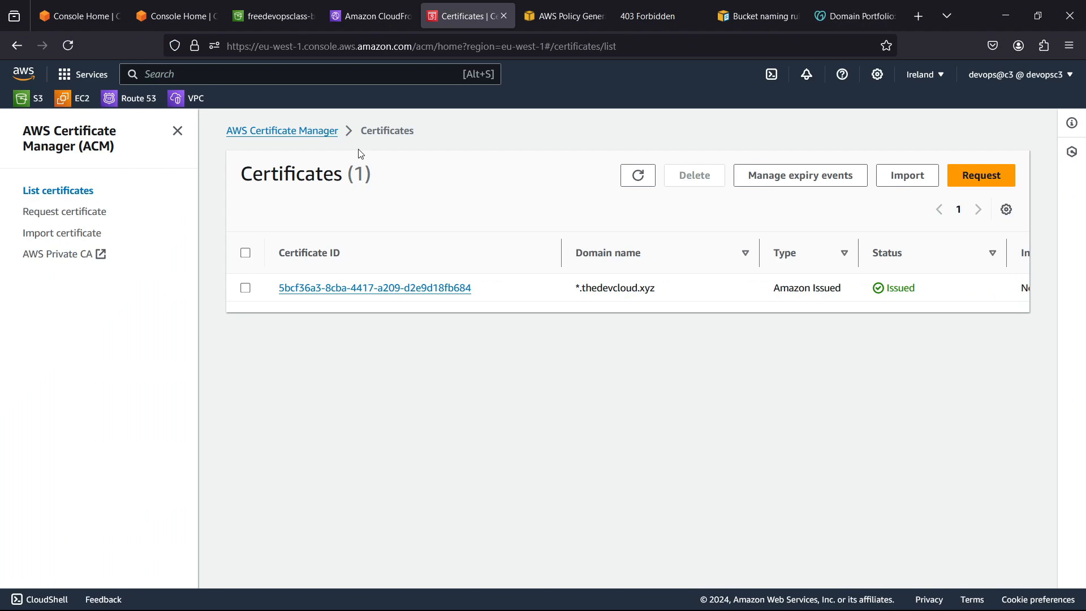
Start a new certificate request in Certificate Manager with the type Request a public certificate
{"action": "left_click", "coordinate": [974, 180]}
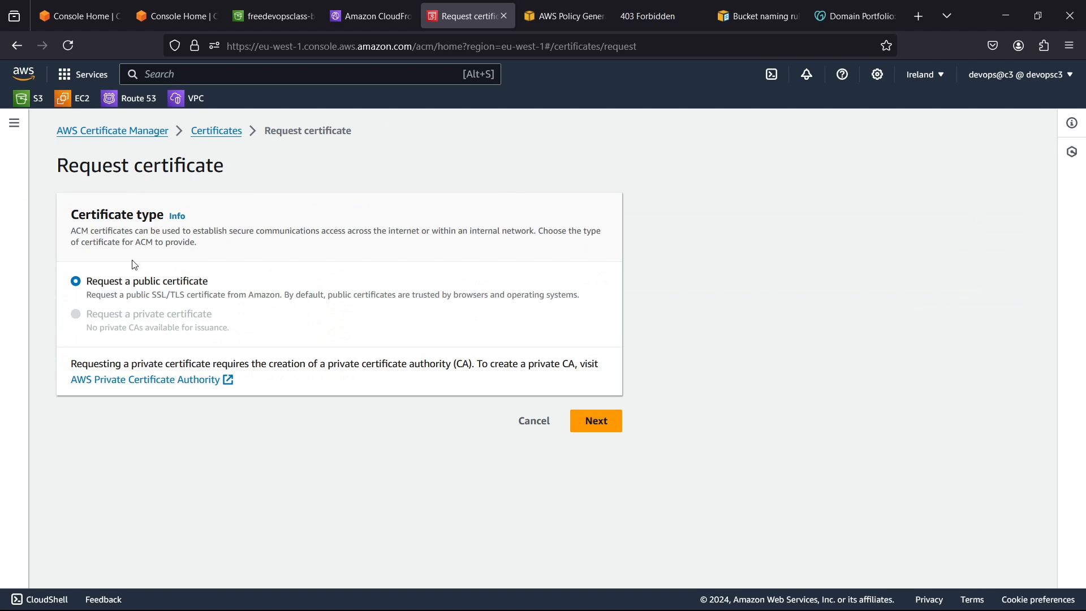
{"action": "left_click_drag", "start_coordinate": [121, 281], "coordinate": [214, 283]}
{"action": "left_click", "coordinate": [231, 291]}
{"action": "left_click", "coordinate": [594, 421]}
Enter *.seun.xyz as the certificate's fully qualified domain name, keeping DNS validation and the RSA 2048 key algorithm
{"action": "left_click", "coordinate": [222, 295]}
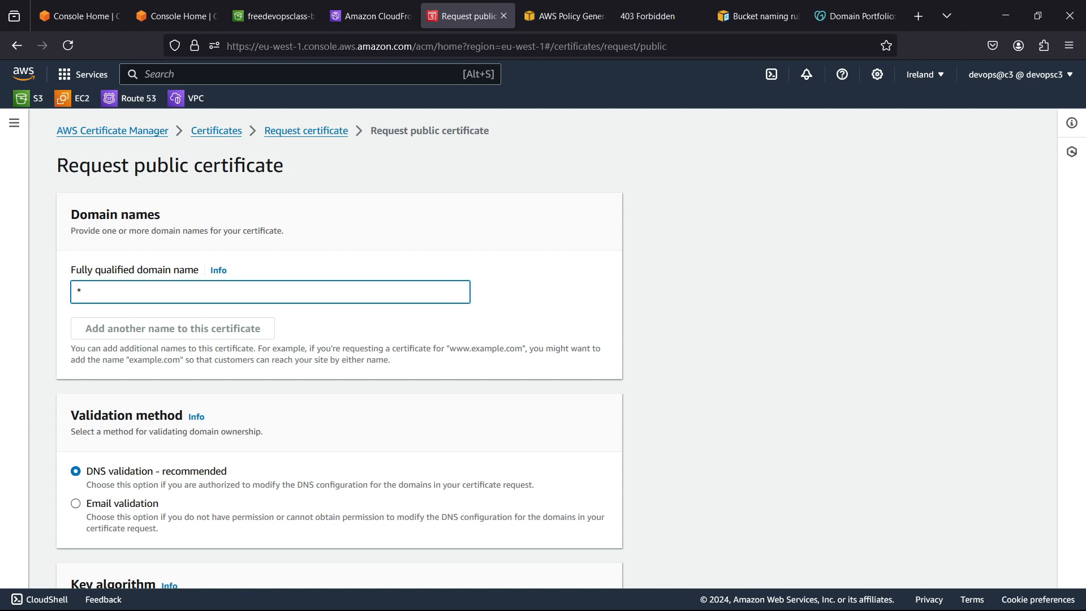
{"action": "type", "text": "seun.xyz"}
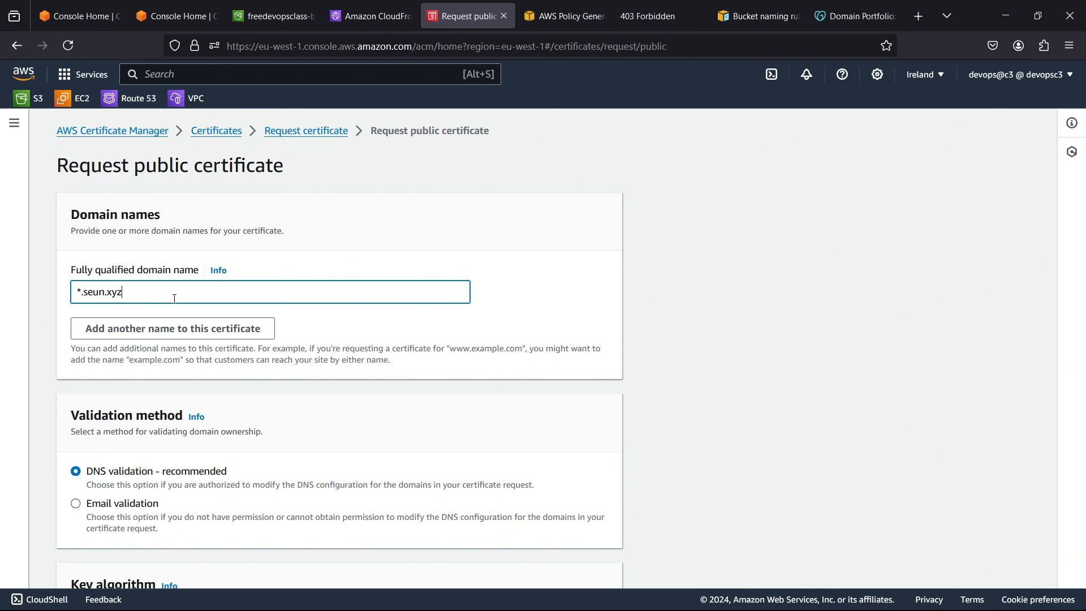
{"action": "scroll", "coordinate": [174, 299], "scroll_direction": "down", "scroll_amount": 5}
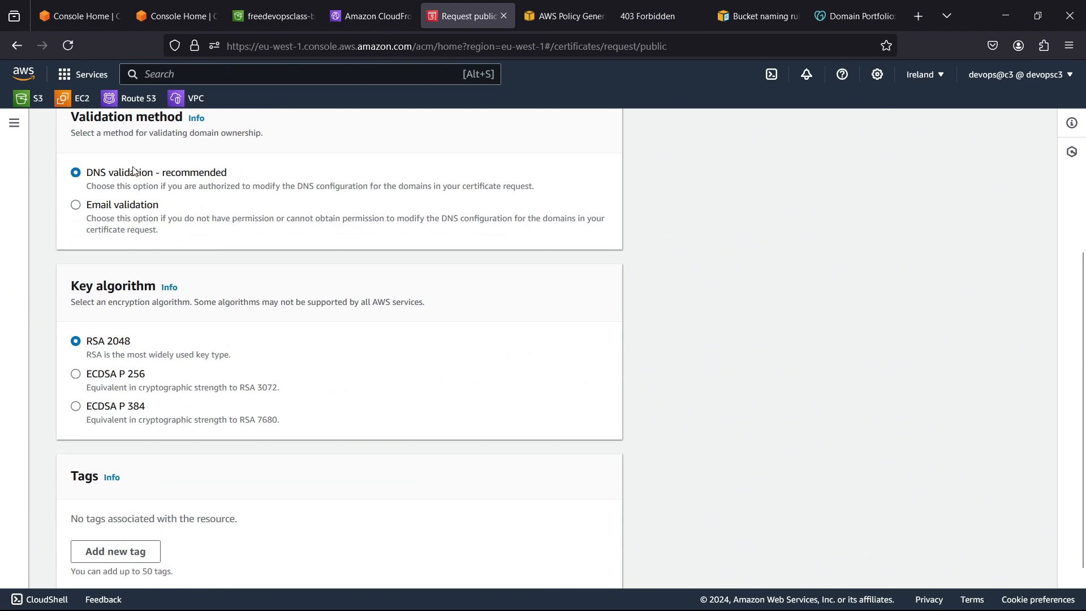
{"action": "scroll", "coordinate": [196, 223], "scroll_direction": "down", "scroll_amount": 1}
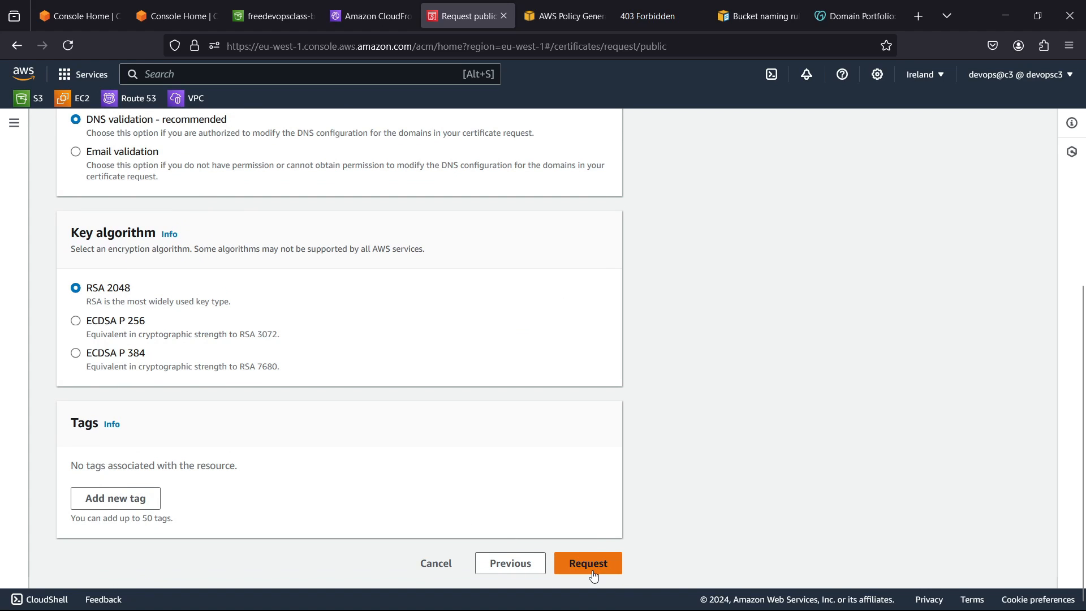
Submit the *.seun.xyz certificate request and examine its domain's validation CNAME name and value on the certificate's details page
{"action": "left_click", "coordinate": [587, 555]}
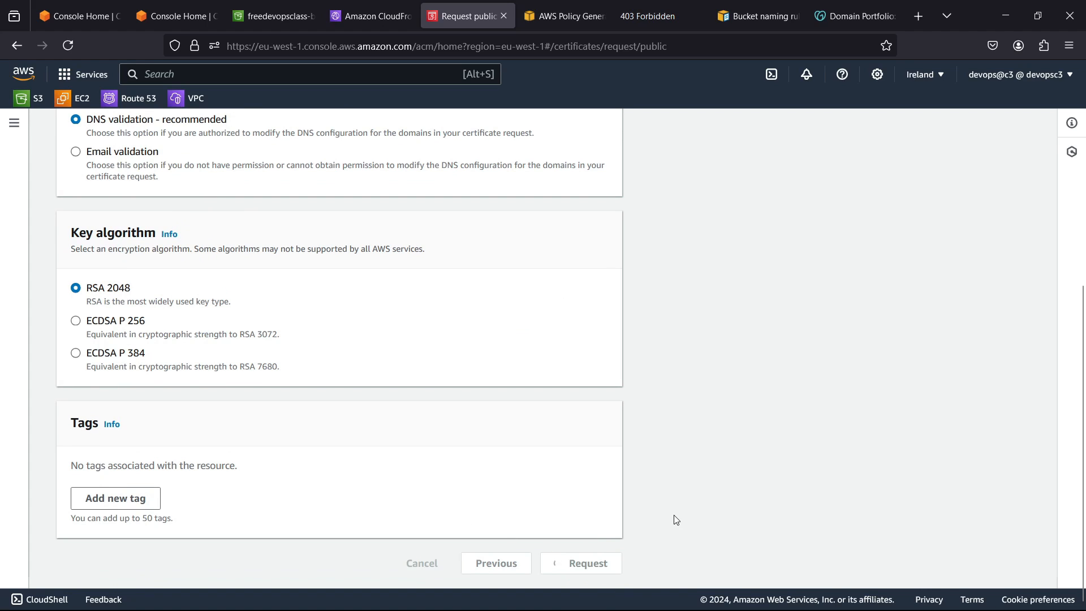
{"action": "scroll", "coordinate": [450, 356], "scroll_direction": "down", "scroll_amount": 5}
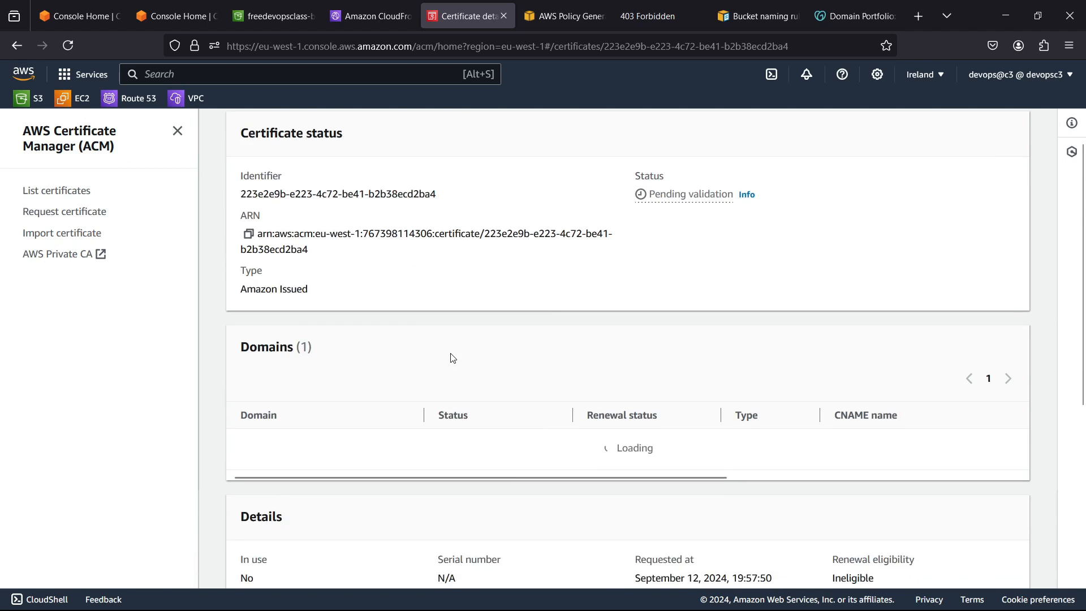
{"action": "scroll", "coordinate": [452, 358], "scroll_direction": "up", "scroll_amount": 4}
{"action": "scroll", "coordinate": [453, 358], "scroll_direction": "down", "scroll_amount": 5}
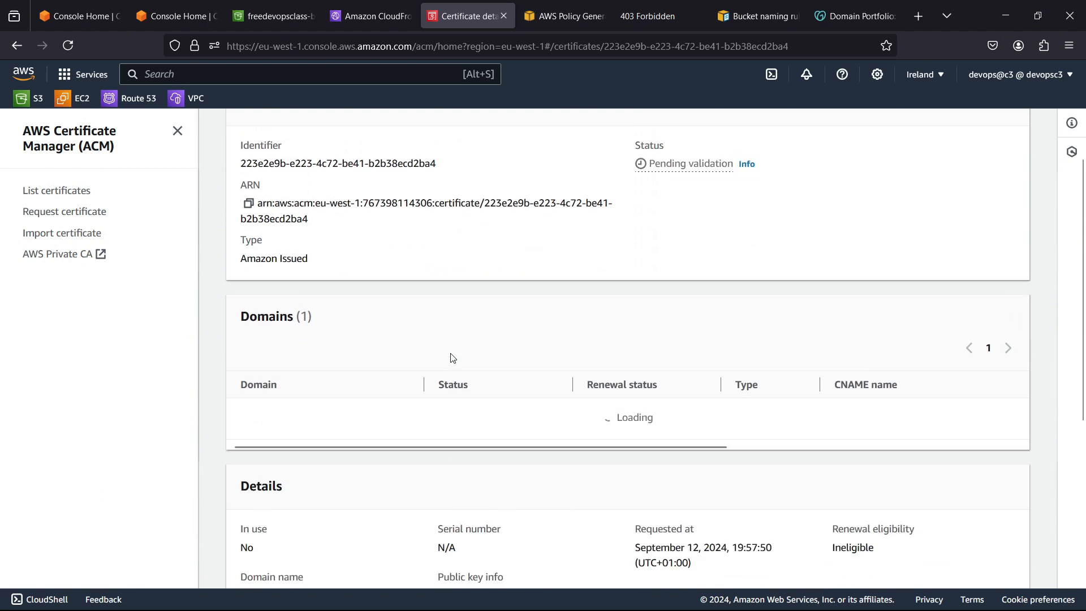
{"action": "scroll", "coordinate": [453, 358], "scroll_direction": "down", "scroll_amount": 2}
{"action": "scroll", "coordinate": [453, 358], "scroll_direction": "up", "scroll_amount": 6}
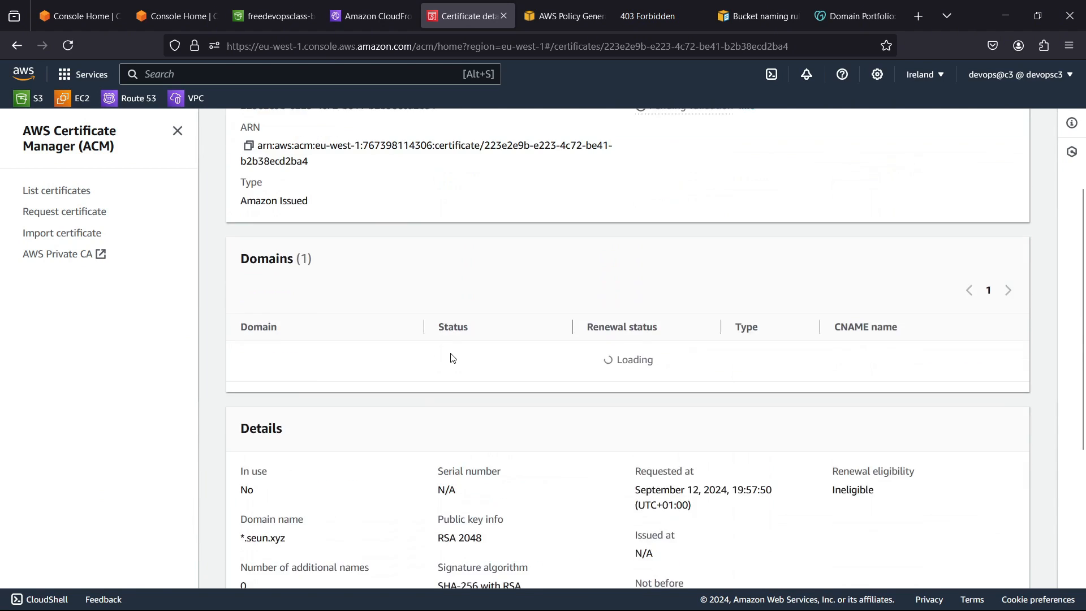
{"action": "left_click", "coordinate": [961, 127]}
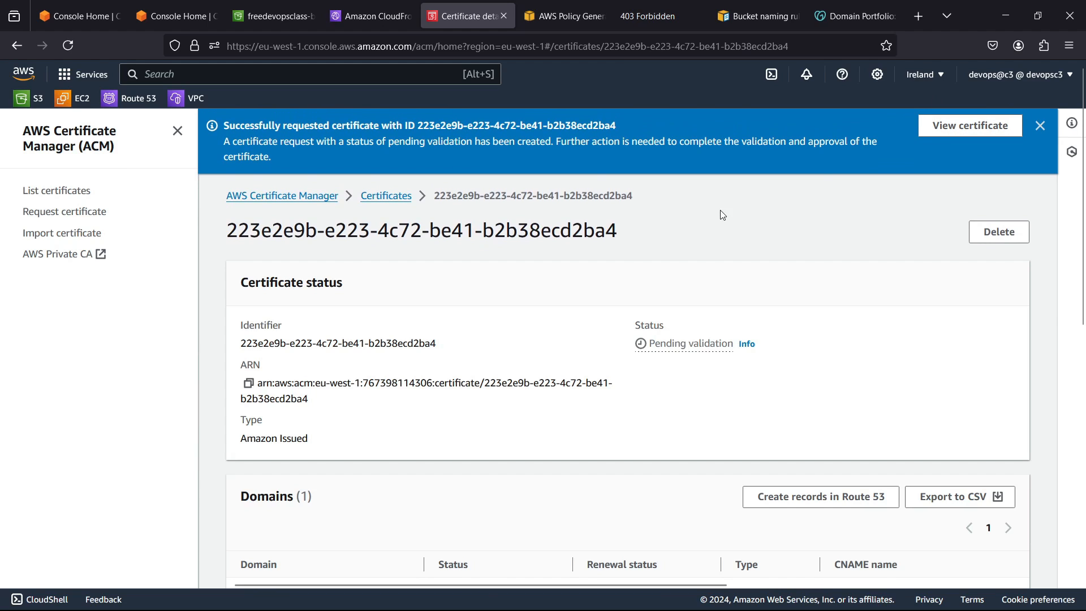
{"action": "scroll", "coordinate": [524, 344], "scroll_direction": "down", "scroll_amount": 4}
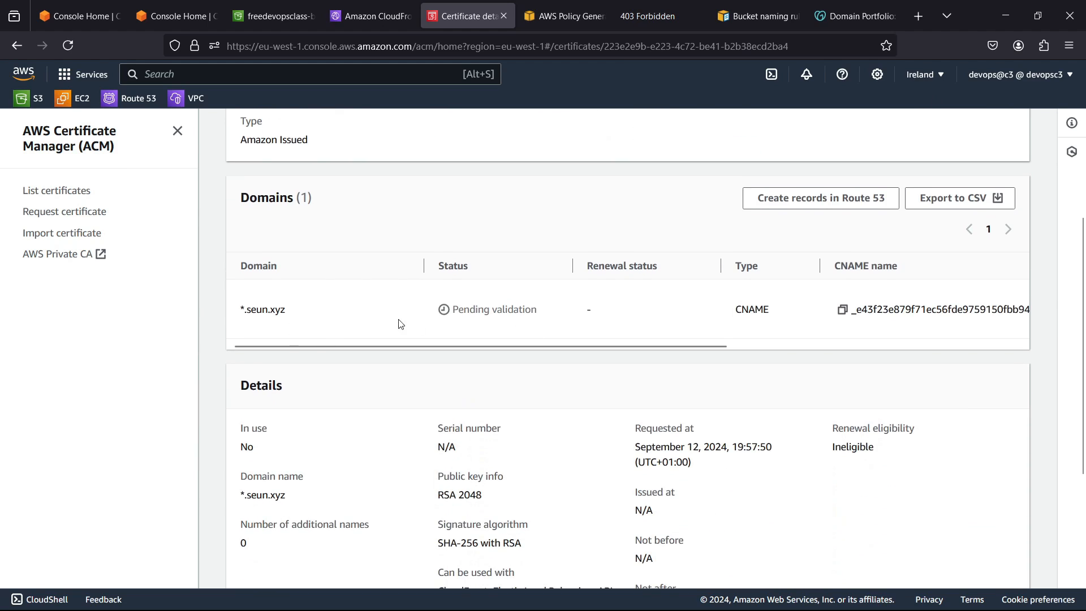
{"action": "scroll", "coordinate": [497, 332], "scroll_direction": "up", "scroll_amount": 4}
{"action": "scroll", "coordinate": [775, 334], "scroll_direction": "down", "scroll_amount": 1}
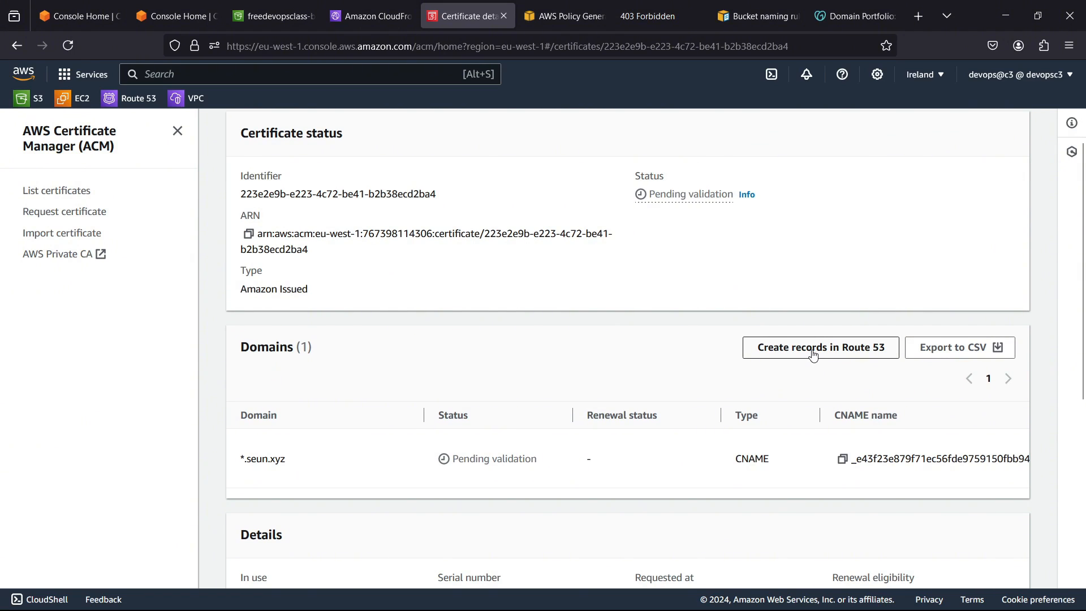
{"action": "scroll", "coordinate": [650, 404], "scroll_direction": "down", "scroll_amount": 1}
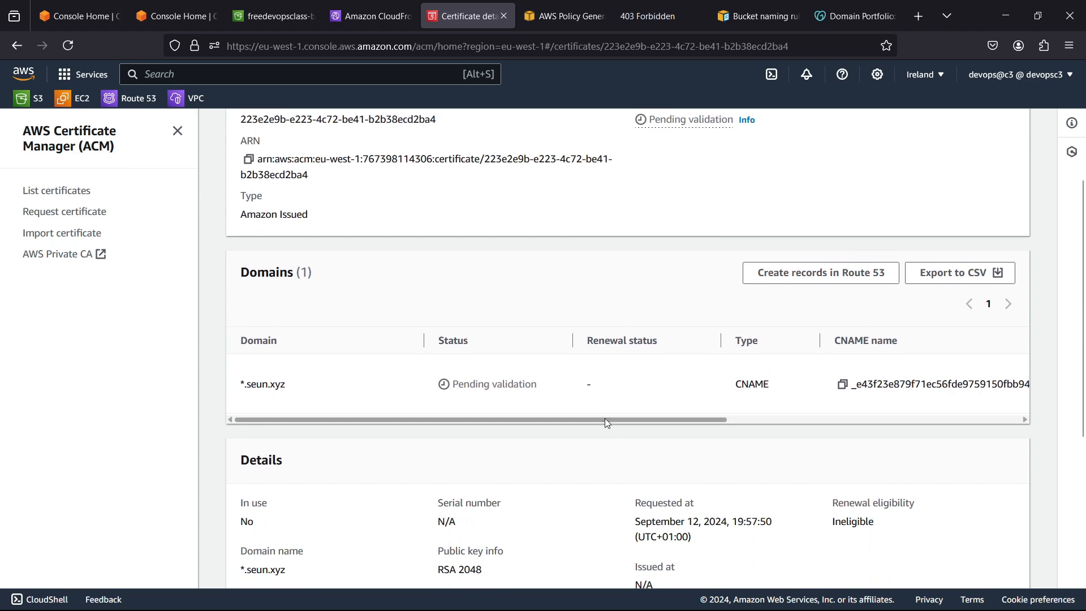
{"action": "left_click_drag", "start_coordinate": [605, 419], "coordinate": [904, 405]}
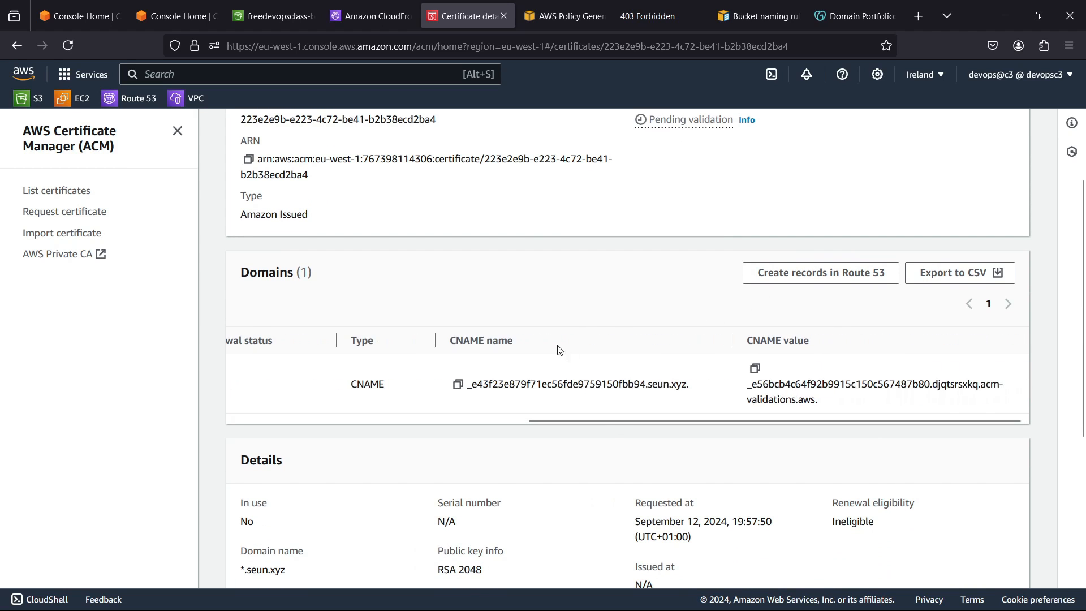
Switch to GoDaddy and set the type of the new thedevcloud.xyz DNS record to CNAME
{"action": "left_click", "coordinate": [857, 16]}
{"action": "left_click", "coordinate": [275, 369]}
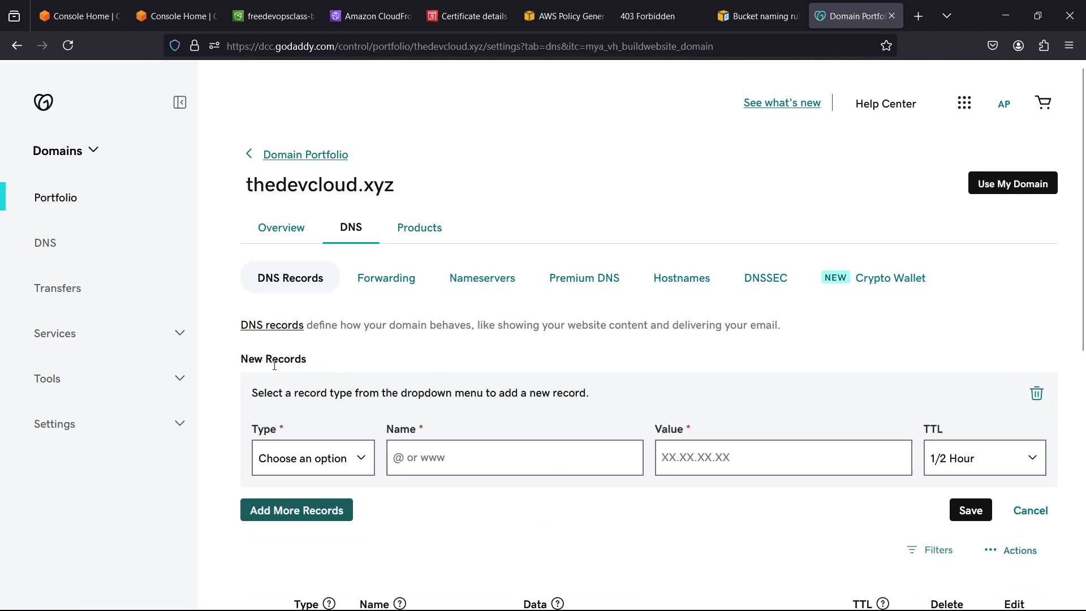
{"action": "left_click", "coordinate": [349, 466]}
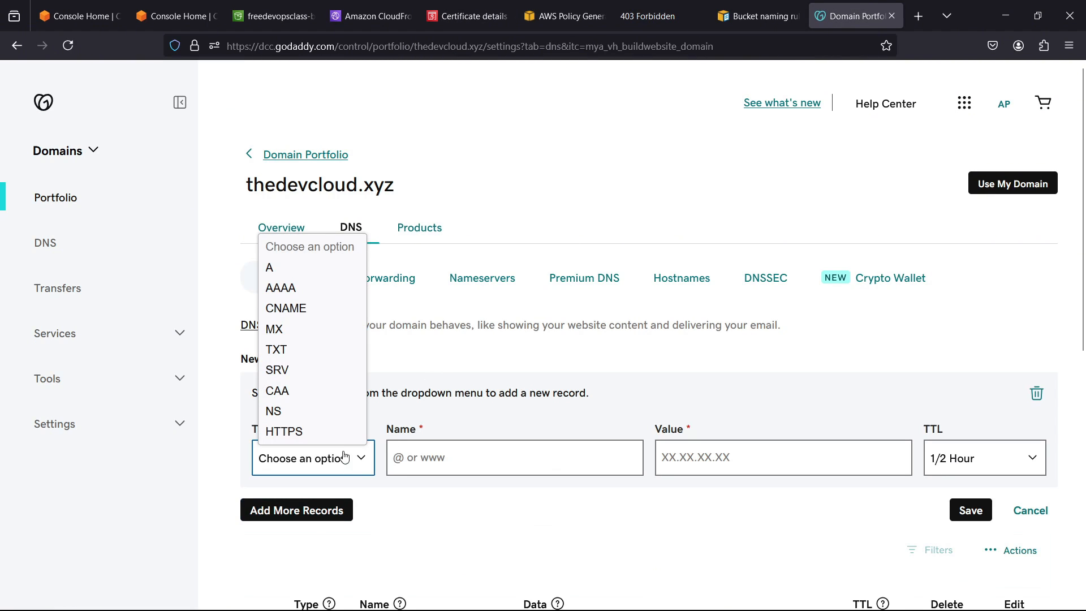
{"action": "left_click", "coordinate": [307, 312]}
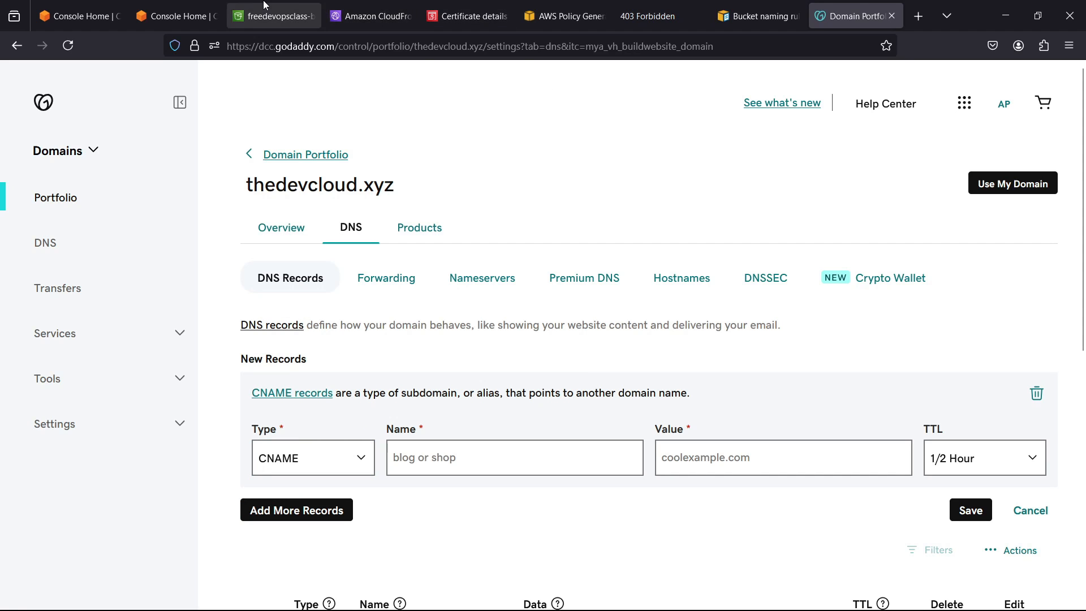
Copy the *.seun.xyz certificate's CNAME name from Certificate Manager into the Name of the new GoDaddy DNS record
{"action": "left_click", "coordinate": [371, 16]}
{"action": "left_click", "coordinate": [467, 15]}
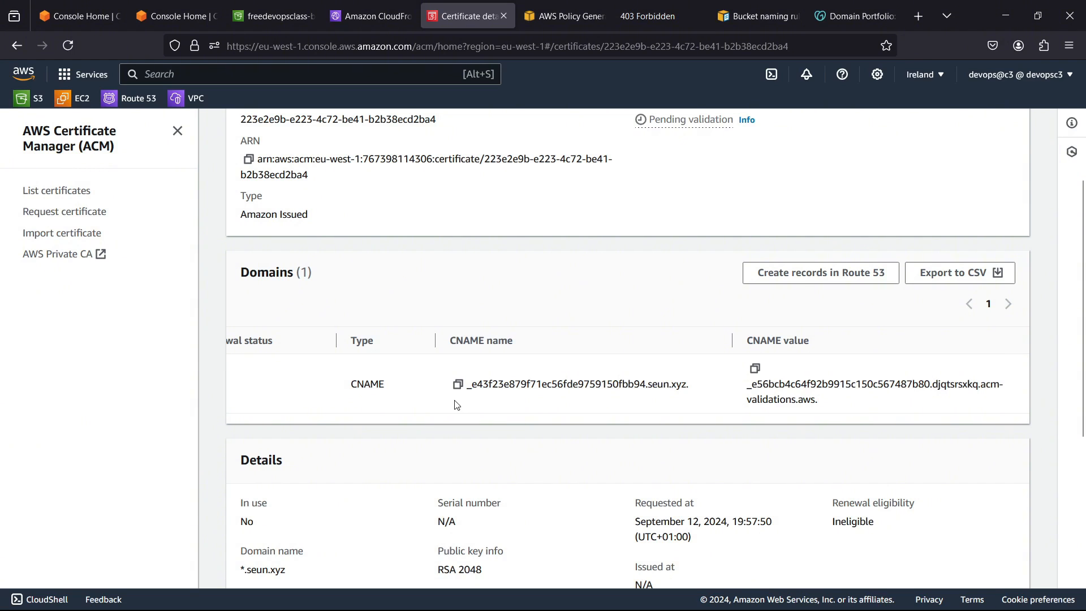
{"action": "left_click", "coordinate": [457, 384]}
{"action": "left_click", "coordinate": [857, 16]}
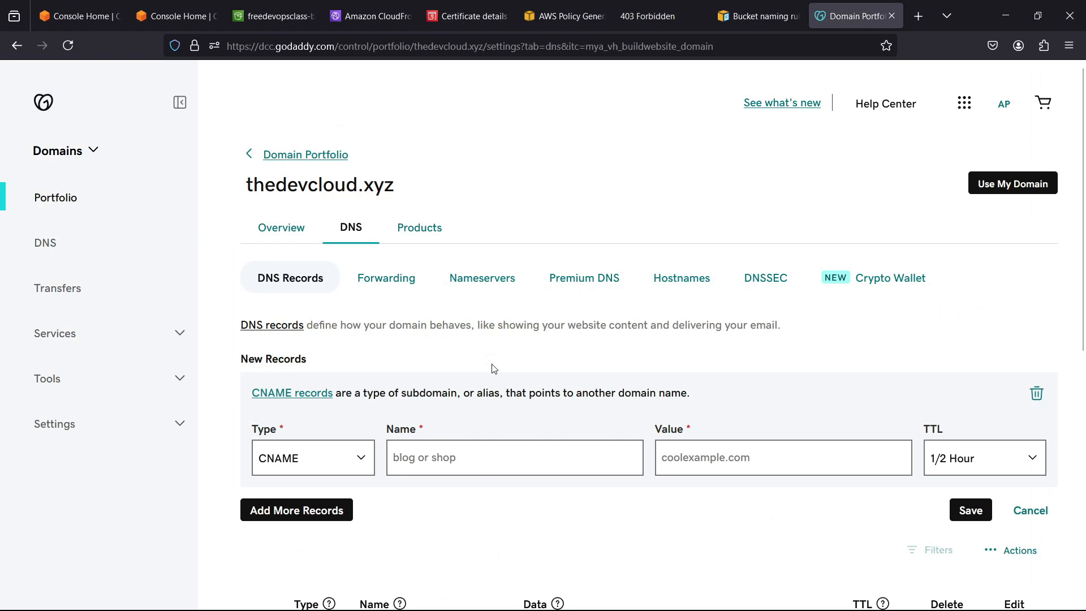
{"action": "left_click", "coordinate": [485, 462]}
{"action": "key", "text": "ctrl+v"}
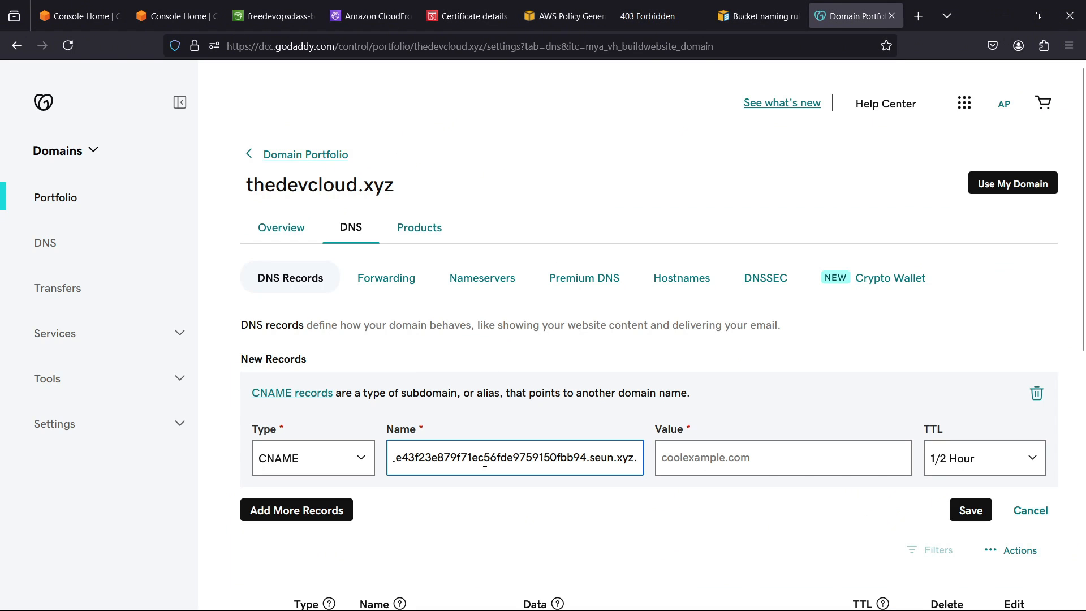
Copy the certificate's CNAME value from Certificate Manager into the Value of the new GoDaddy record, without its trailing dot
{"action": "left_click", "coordinate": [708, 452]}
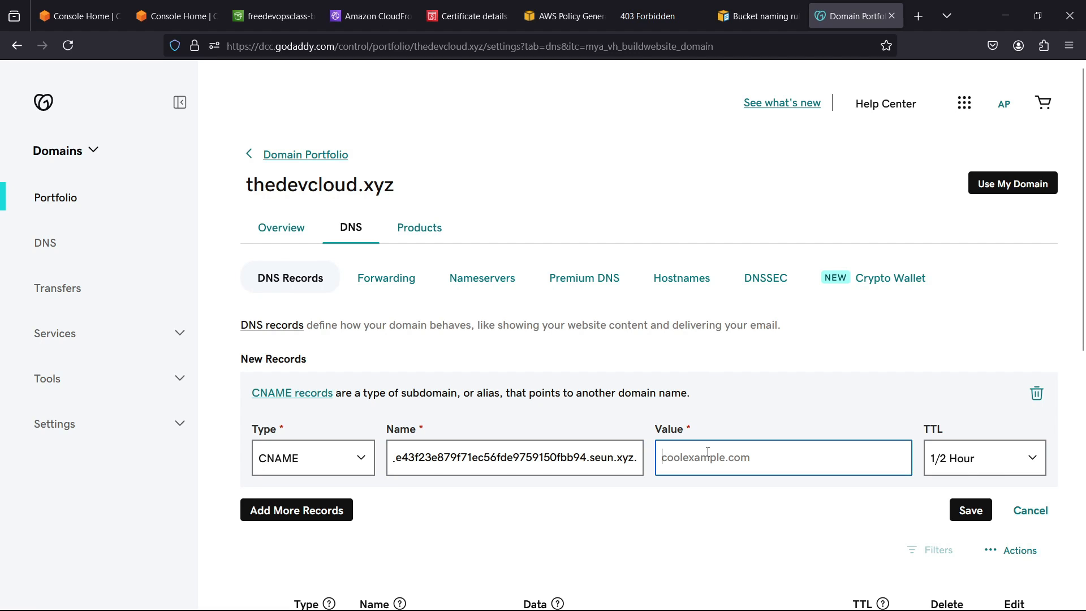
{"action": "left_click", "coordinate": [469, 16]}
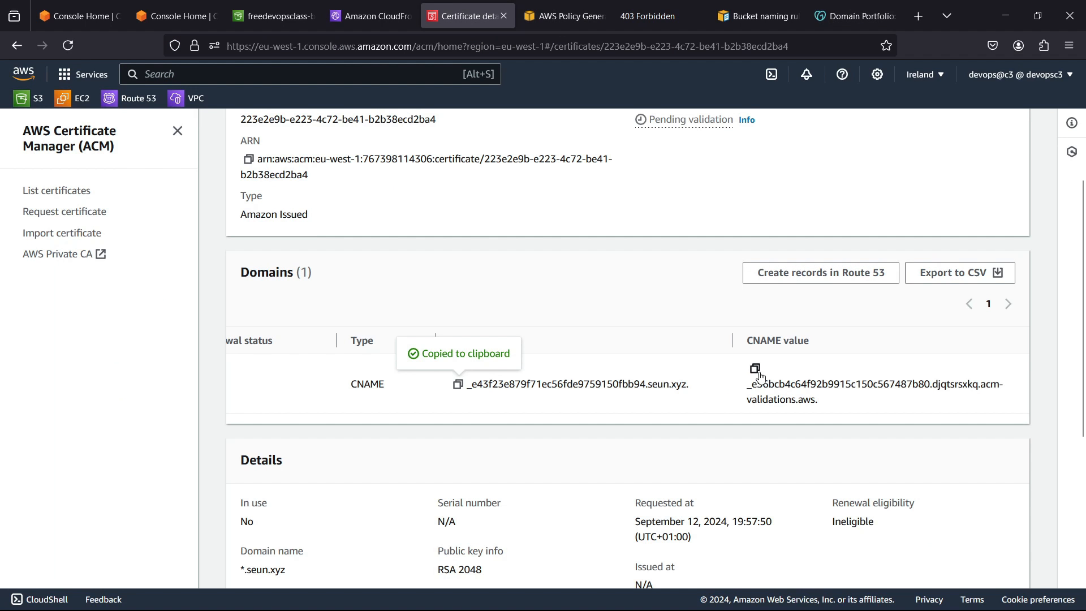
{"action": "left_click", "coordinate": [761, 374]}
{"action": "left_click", "coordinate": [844, 8]}
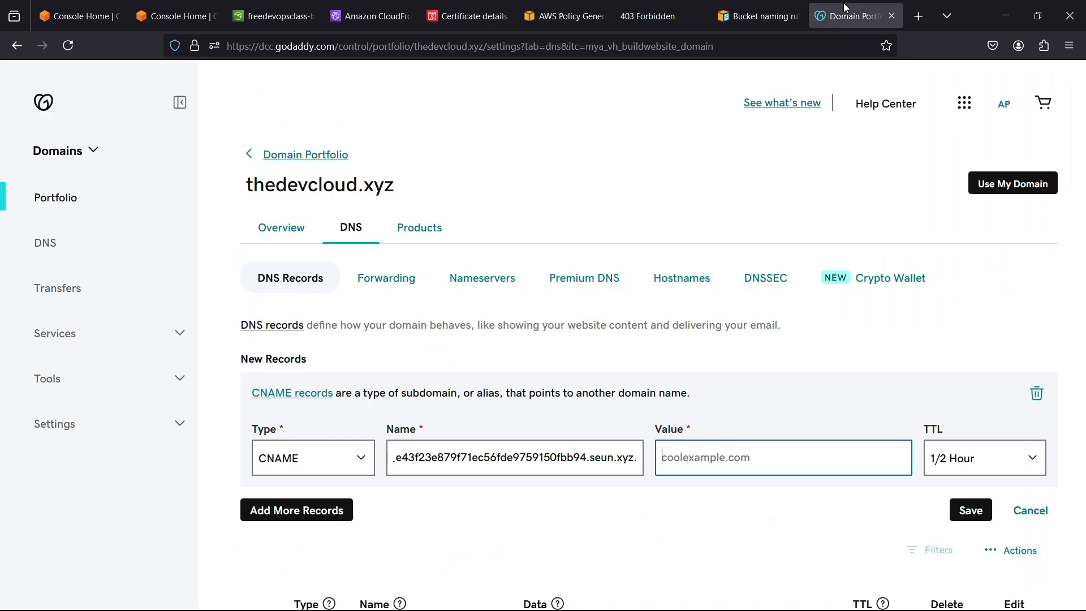
{"action": "key", "text": "ctrl+v"}
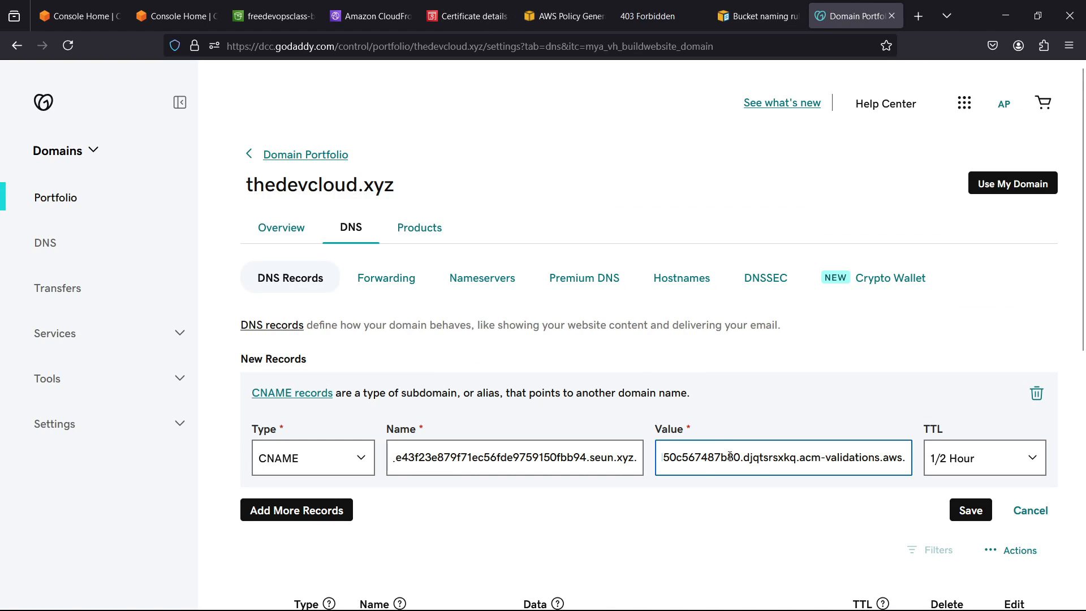
{"action": "key", "text": "BackSpace"}
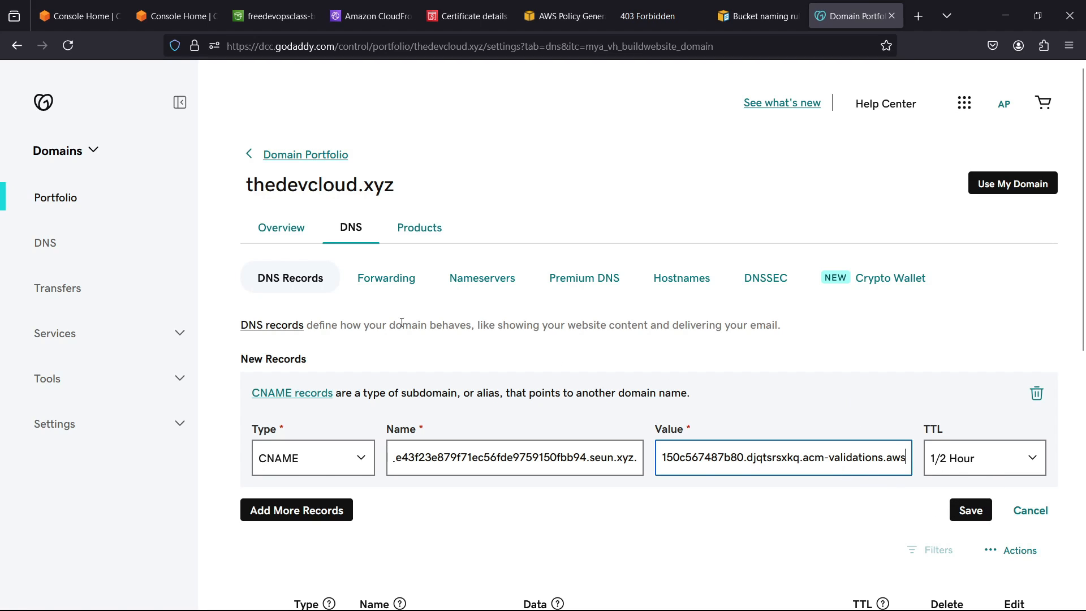
Compare the GoDaddy domain name with the requested certificate's domain, and check the domain names and statuses in the Certificate Manager list
{"action": "left_click_drag", "start_coordinate": [238, 185], "coordinate": [412, 198]}
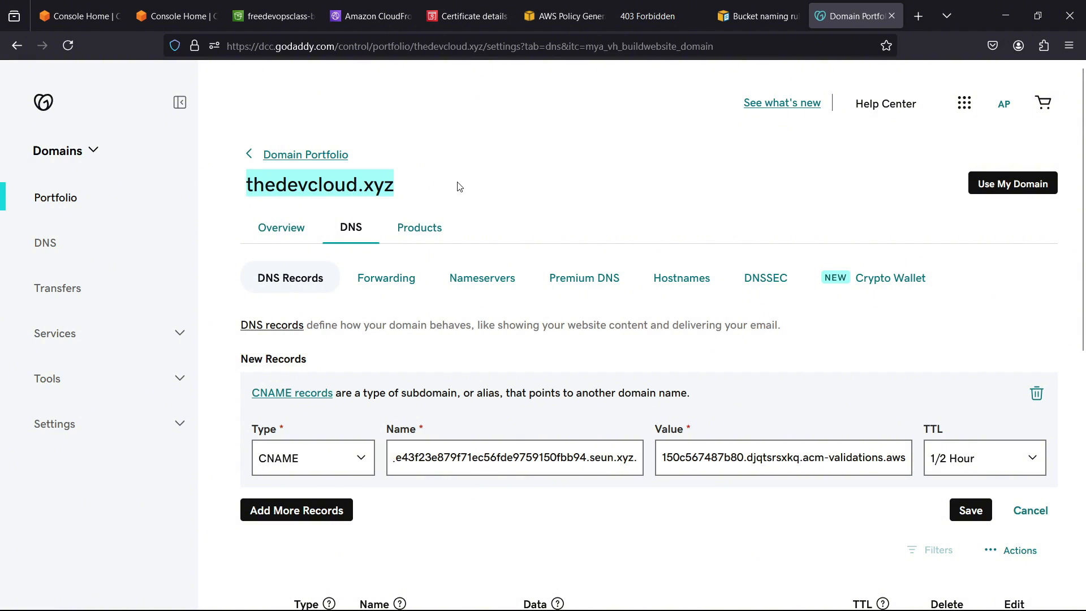
{"action": "left_click", "coordinate": [469, 16]}
{"action": "scroll", "coordinate": [701, 509], "scroll_direction": "up", "scroll_amount": 1}
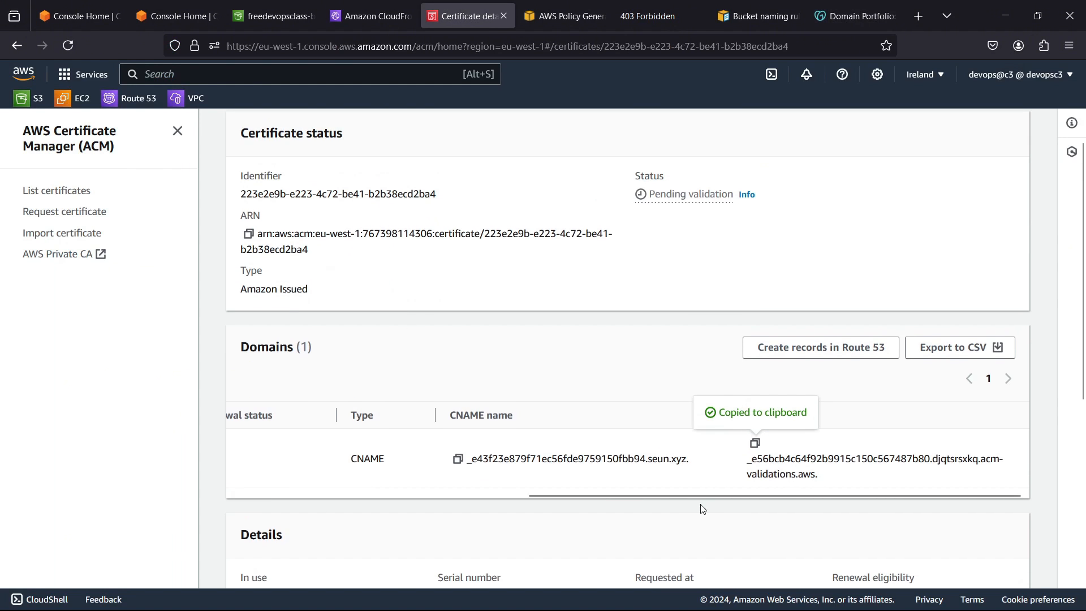
{"action": "left_click_drag", "start_coordinate": [564, 496], "coordinate": [262, 473]}
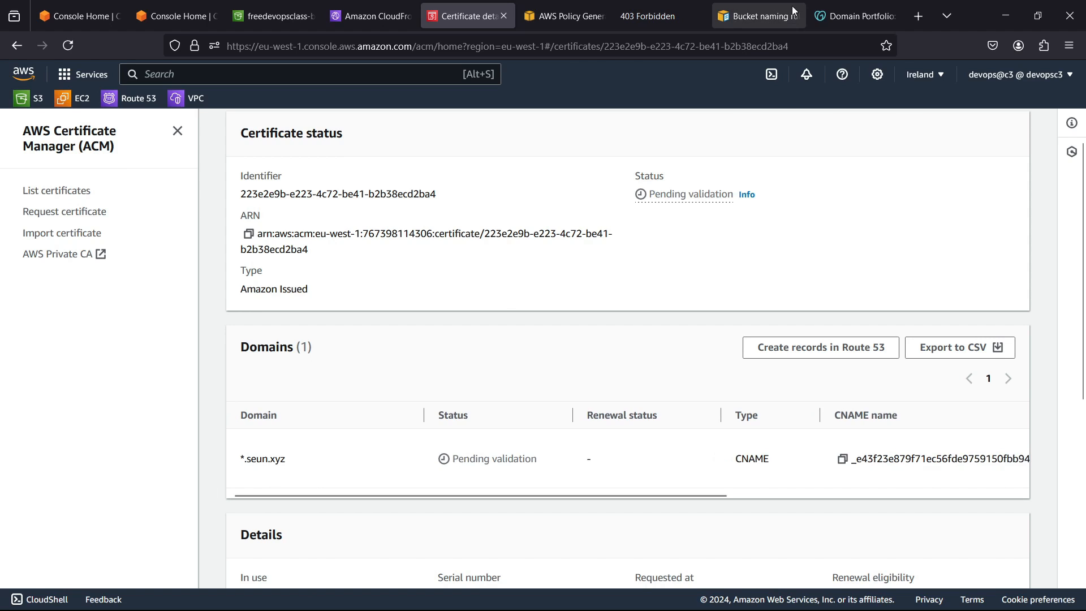
{"action": "left_click", "coordinate": [852, 16]}
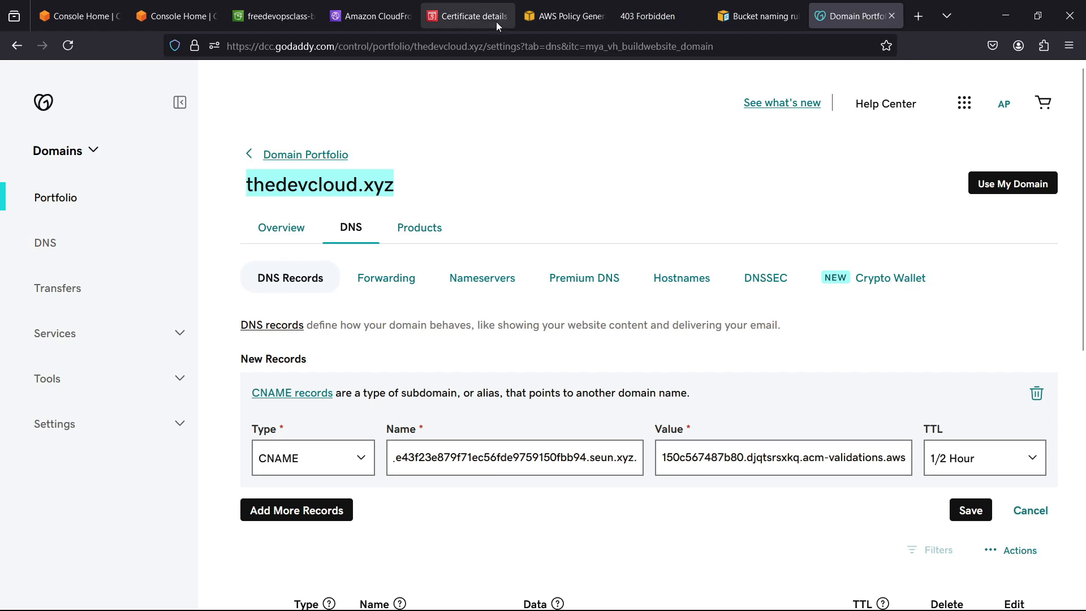
{"action": "left_click", "coordinate": [479, 5]}
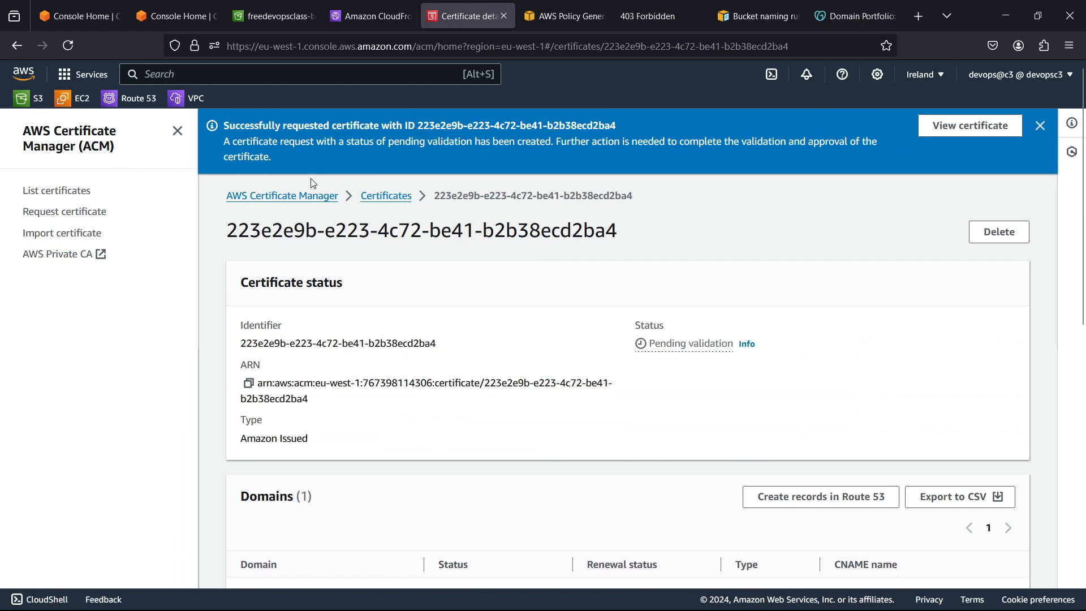
{"action": "left_click", "coordinate": [405, 201]}
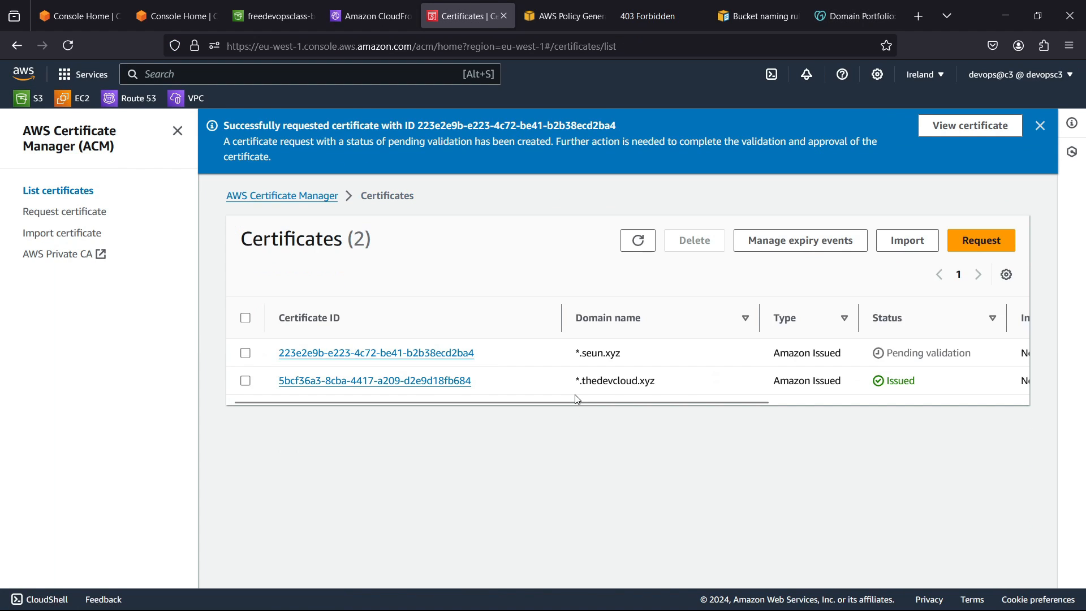
{"action": "left_click_drag", "start_coordinate": [569, 403], "coordinate": [665, 388]}
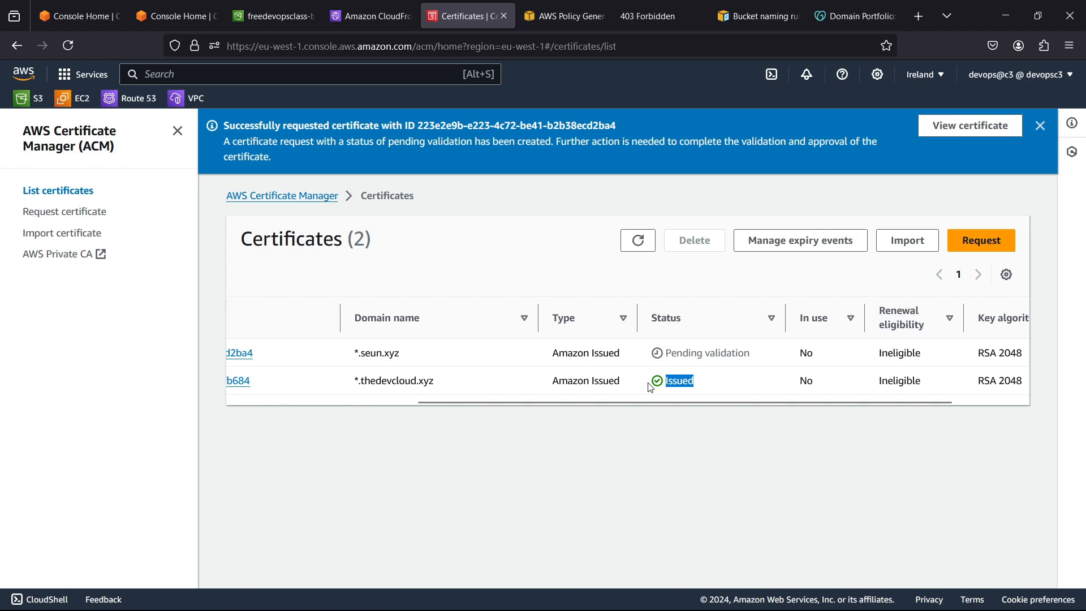
{"action": "left_click_drag", "start_coordinate": [639, 403], "coordinate": [399, 409]}
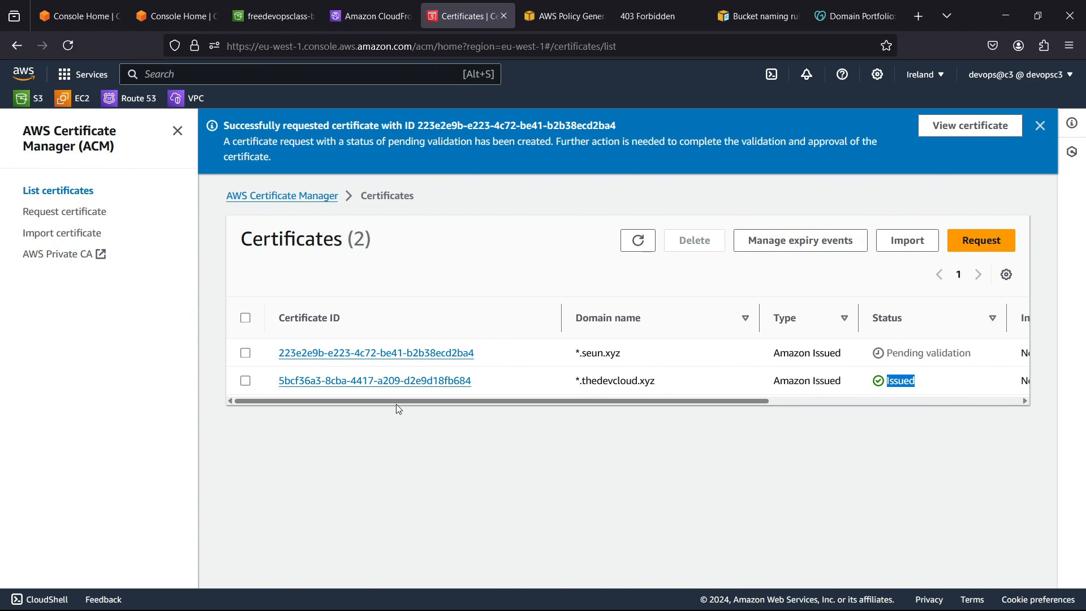
Delete the *.seun.xyz certificate from Certificate Manager, confirming the deletion with the text "delete"
{"action": "left_click", "coordinate": [245, 353]}
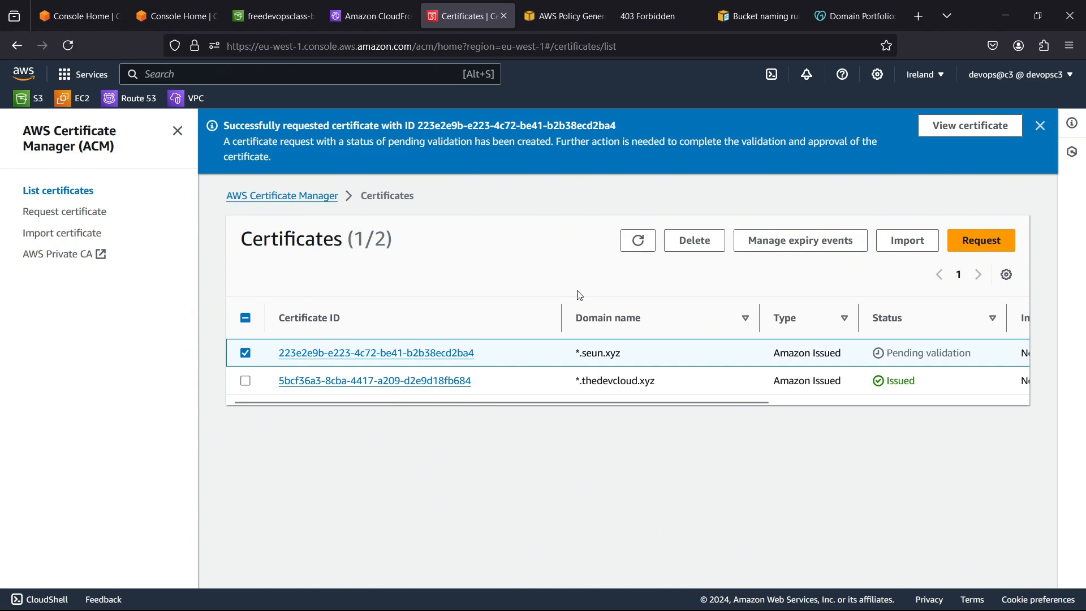
{"action": "left_click", "coordinate": [684, 250]}
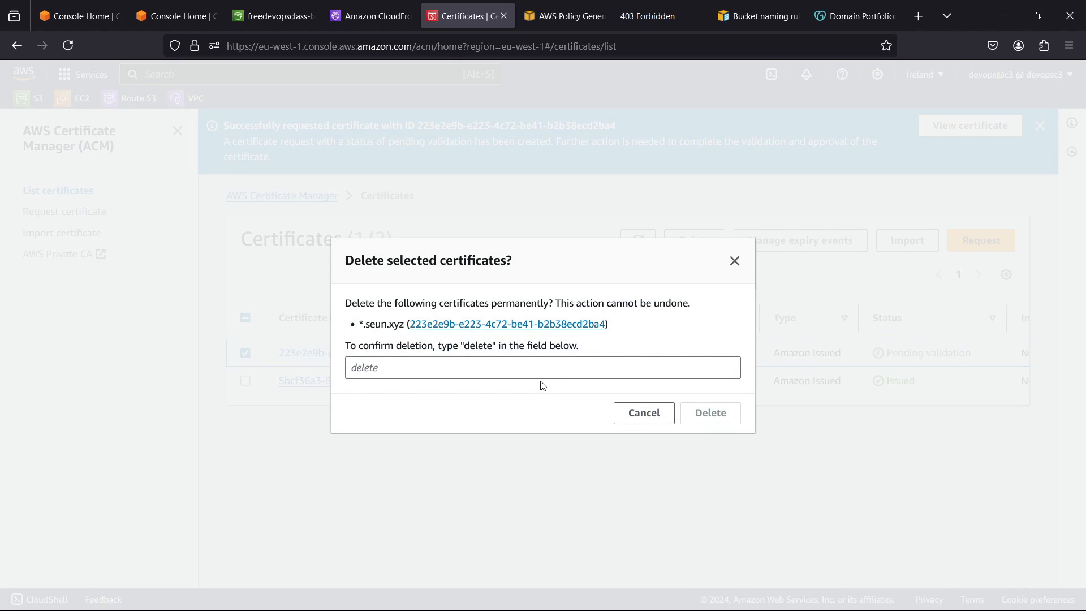
{"action": "left_click", "coordinate": [552, 368]}
{"action": "type", "text": "delete"}
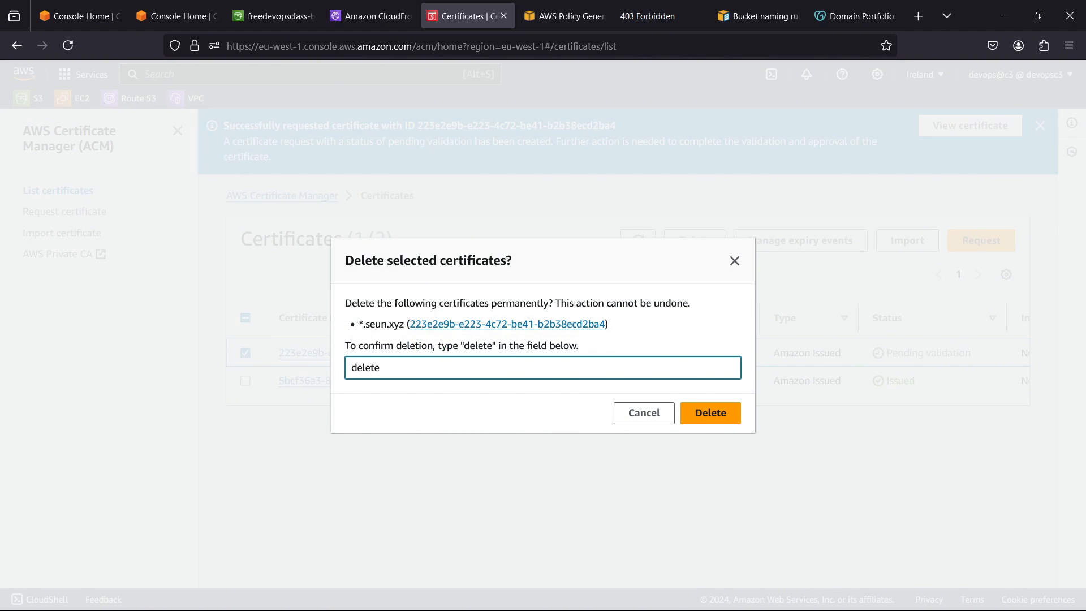
{"action": "left_click", "coordinate": [727, 413]}
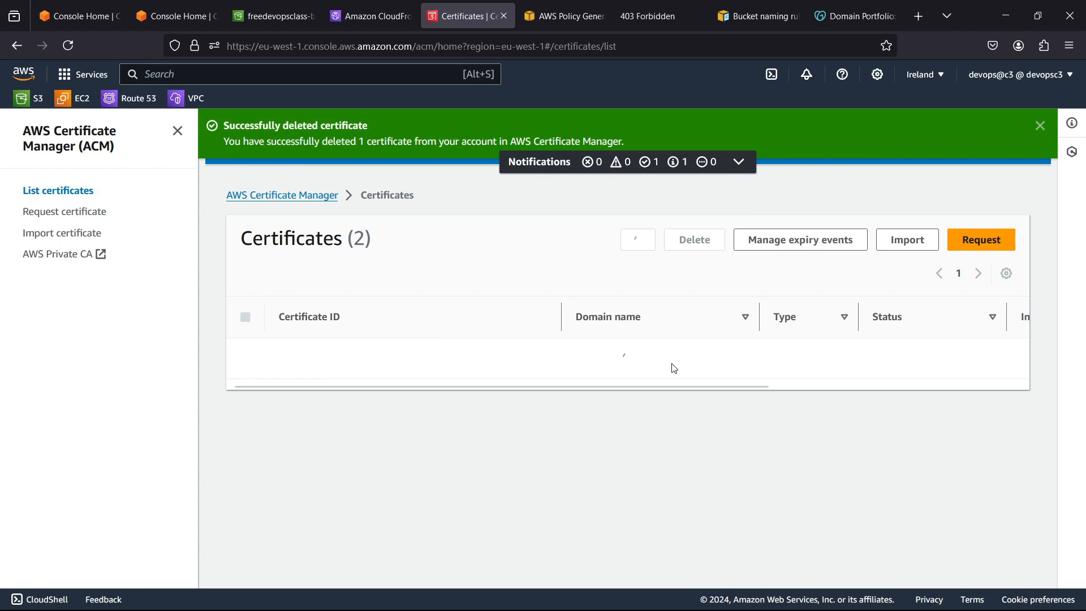
Return to the CloudFront distribution form and choose the *.thedevcloud.xyz ACM certificate as the custom SSL certificate
{"action": "left_click", "coordinate": [395, 7]}
{"action": "left_click", "coordinate": [906, 208]}
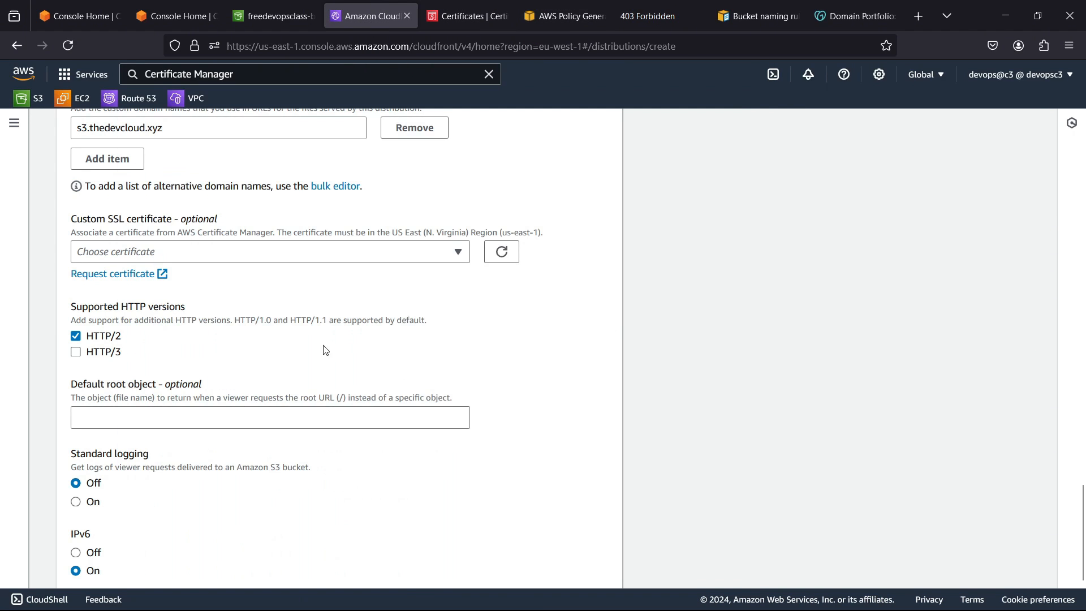
{"action": "left_click", "coordinate": [230, 253]}
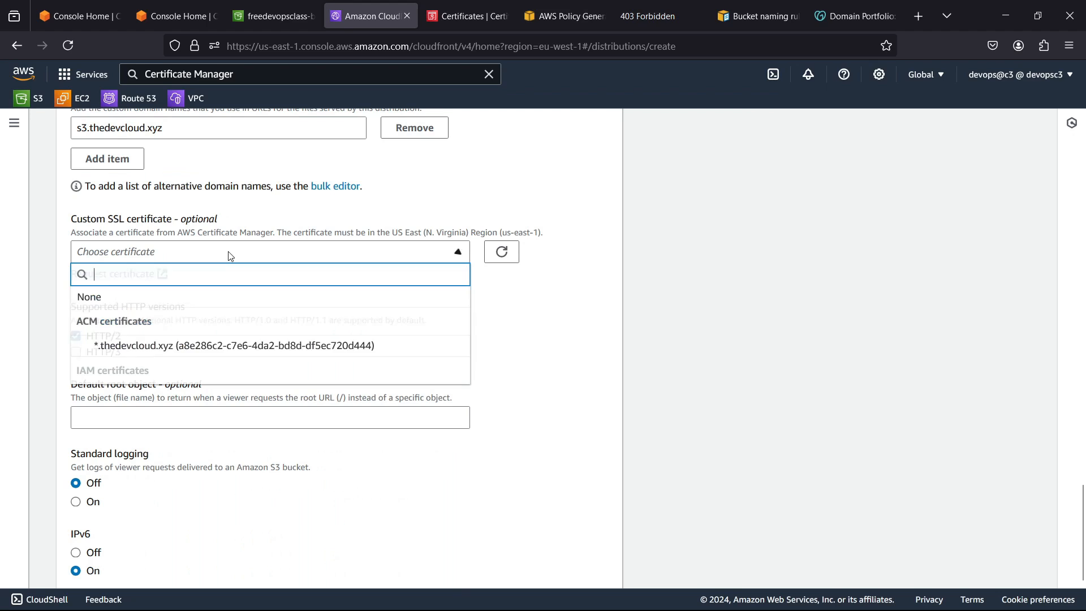
{"action": "left_click", "coordinate": [248, 351]}
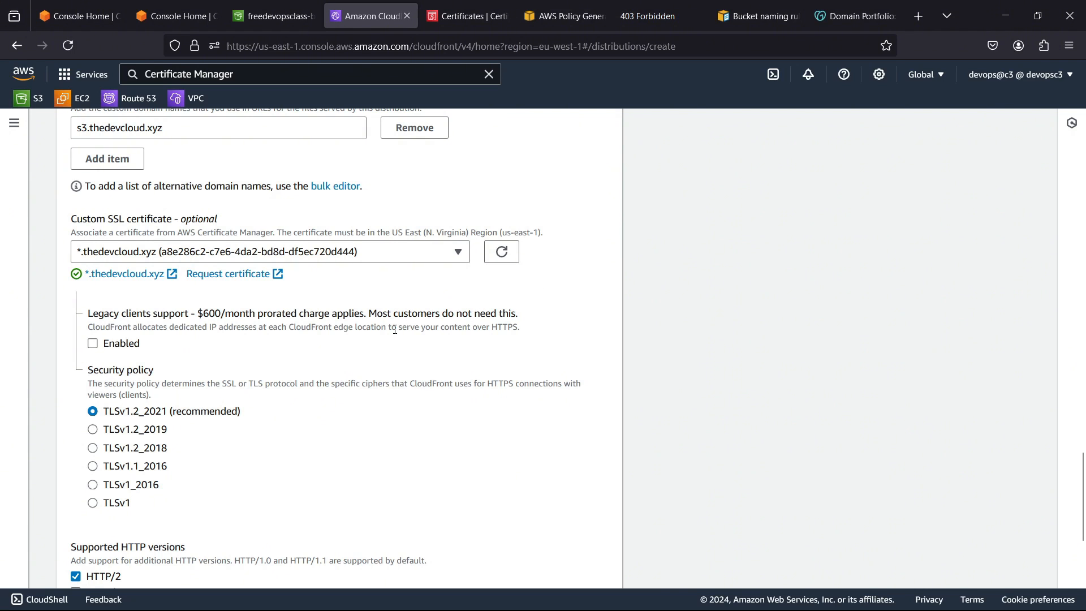
Set the distribution's default root object to index.html
{"action": "scroll", "coordinate": [461, 326], "scroll_direction": "up", "scroll_amount": 3}
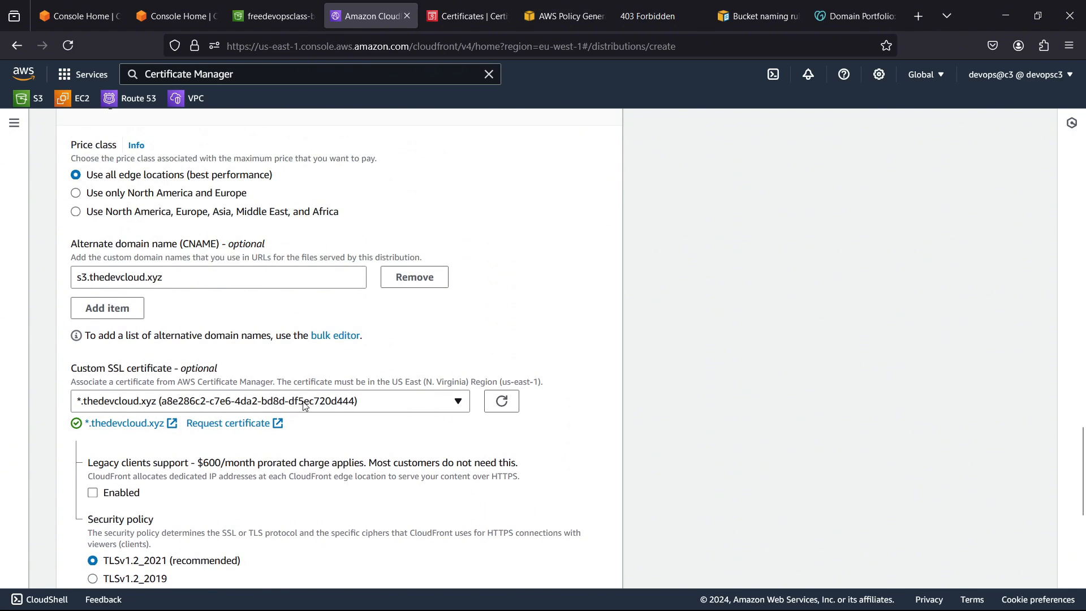
{"action": "scroll", "coordinate": [342, 351], "scroll_direction": "down", "scroll_amount": 8}
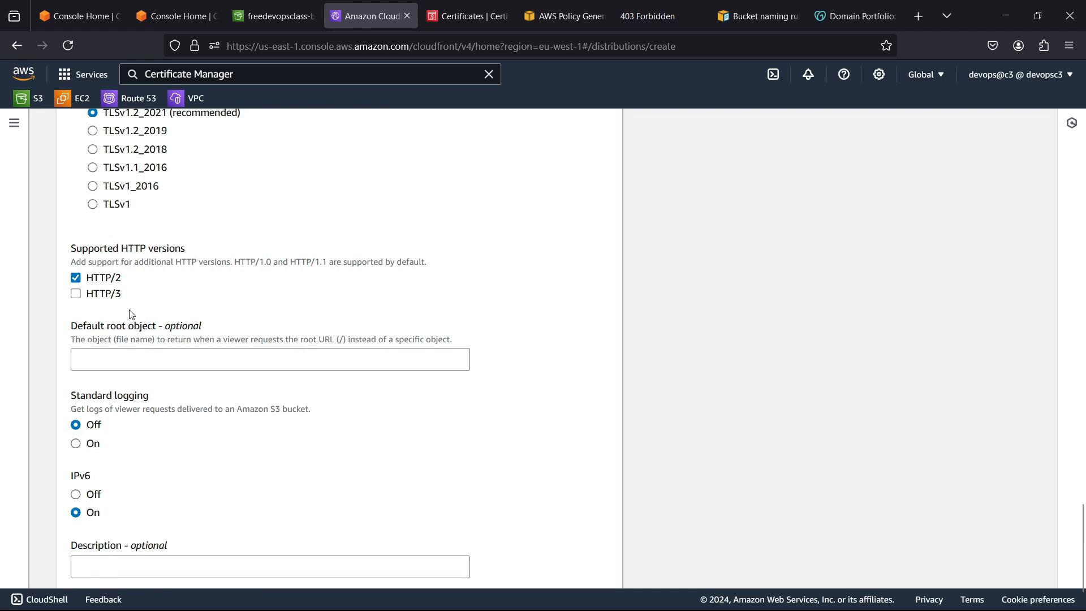
{"action": "left_click_drag", "start_coordinate": [71, 327], "coordinate": [155, 357]}
{"action": "scroll", "coordinate": [201, 358], "scroll_direction": "down", "scroll_amount": 1}
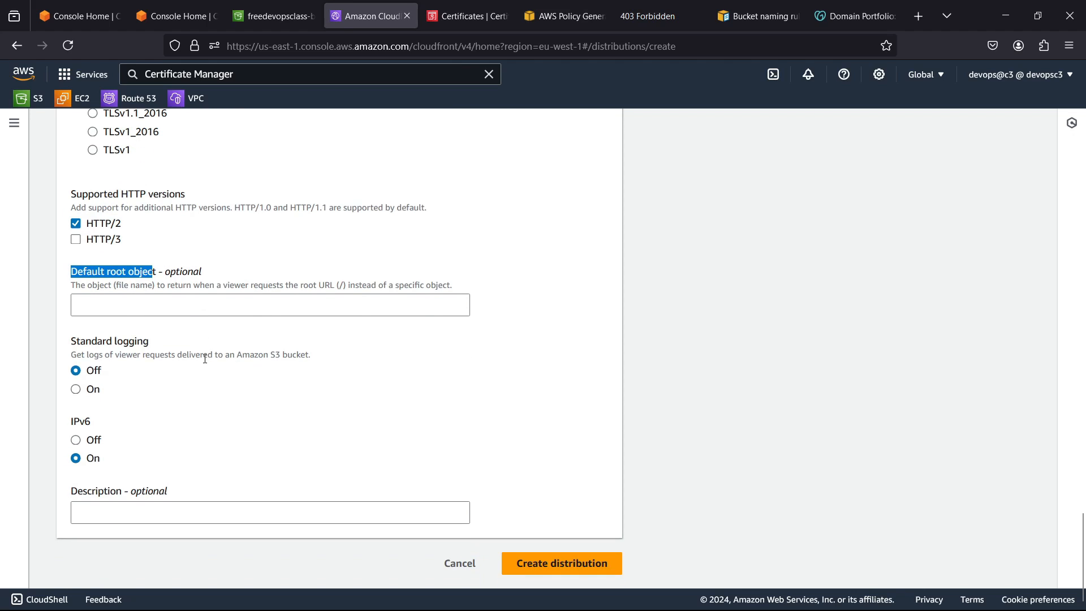
{"action": "left_click", "coordinate": [171, 301]}
{"action": "type", "text": "in"}
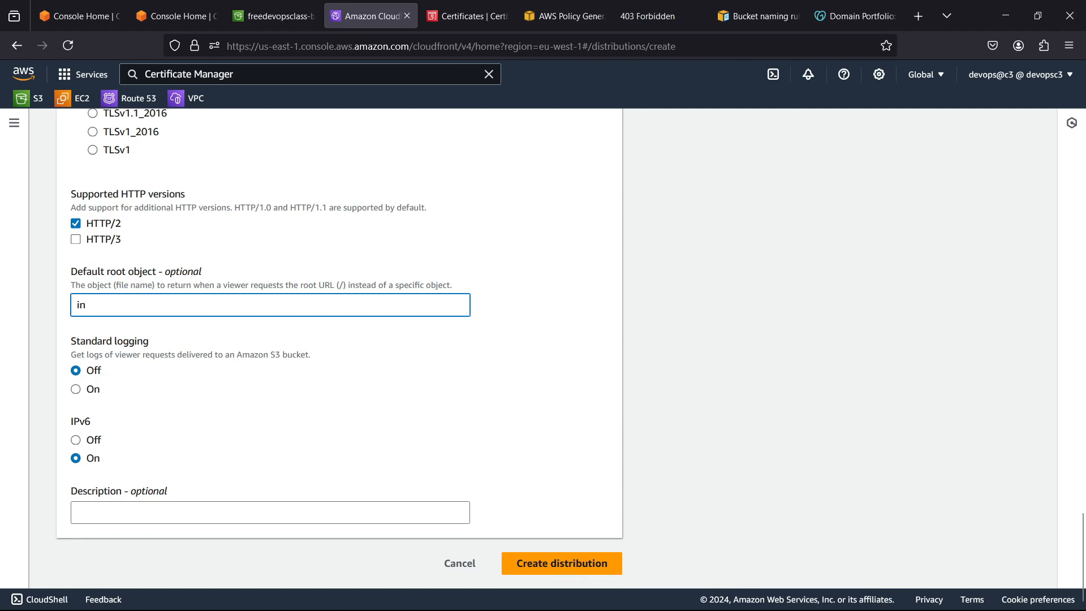
{"action": "type", "text": "dex.html"}
Review the distribution's origin, cache behavior, domain and certificate settings, and create the distribution
{"action": "scroll", "coordinate": [253, 305], "scroll_direction": "up", "scroll_amount": 3}
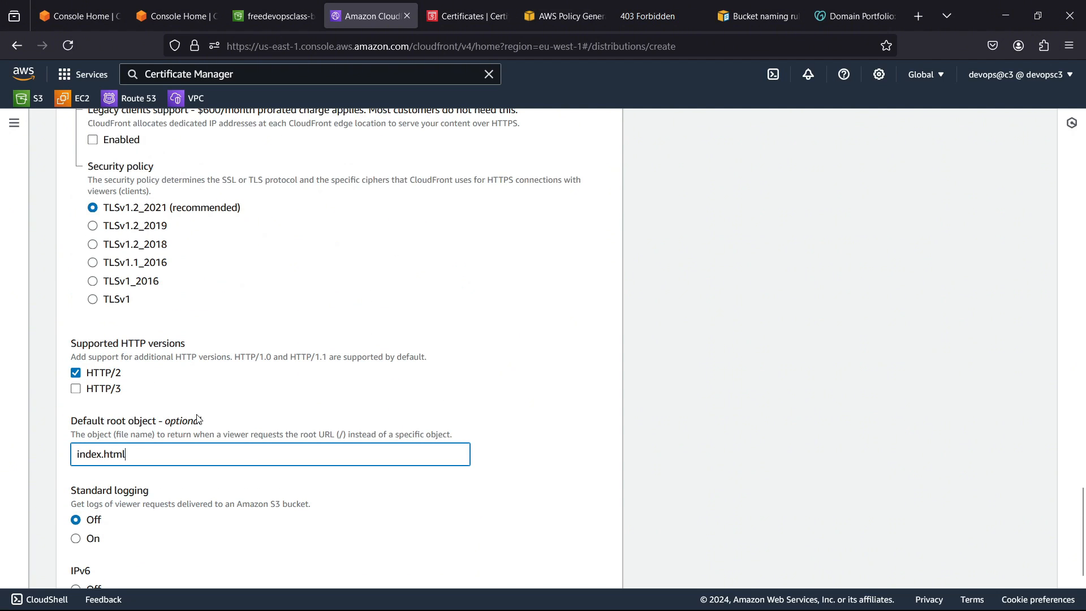
{"action": "scroll", "coordinate": [236, 387], "scroll_direction": "up", "scroll_amount": 6}
{"action": "scroll", "coordinate": [236, 387], "scroll_direction": "up", "scroll_amount": 15}
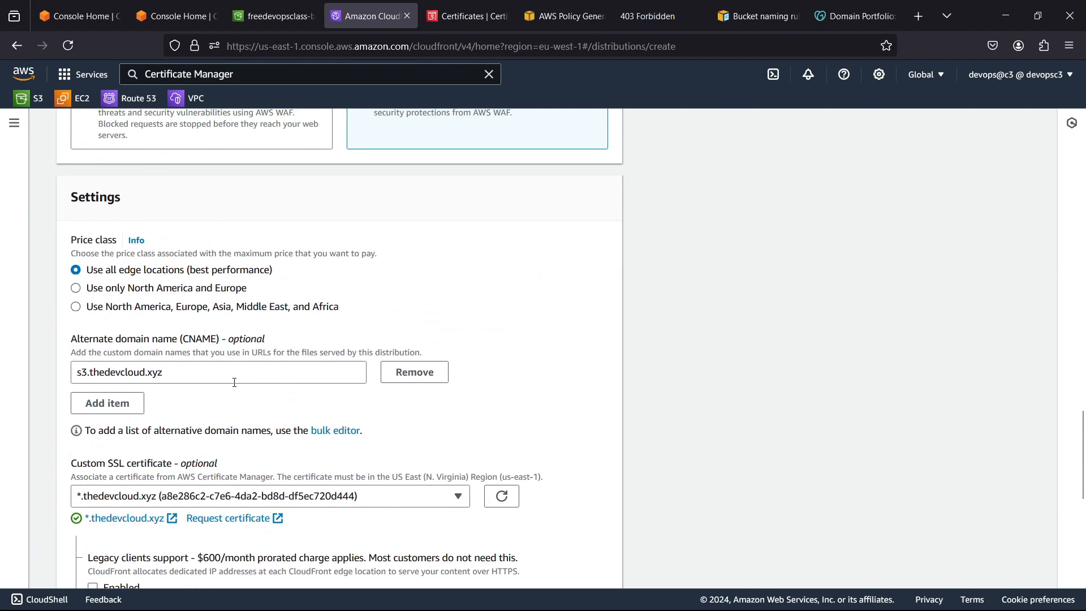
{"action": "scroll", "coordinate": [236, 387], "scroll_direction": "up", "scroll_amount": 3}
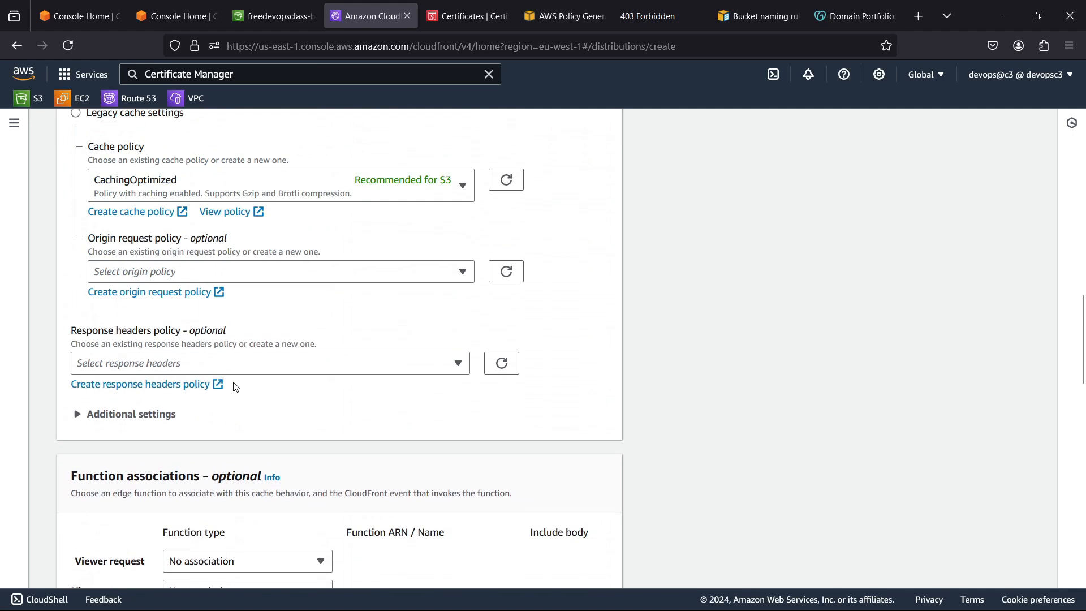
{"action": "scroll", "coordinate": [236, 387], "scroll_direction": "up", "scroll_amount": 14}
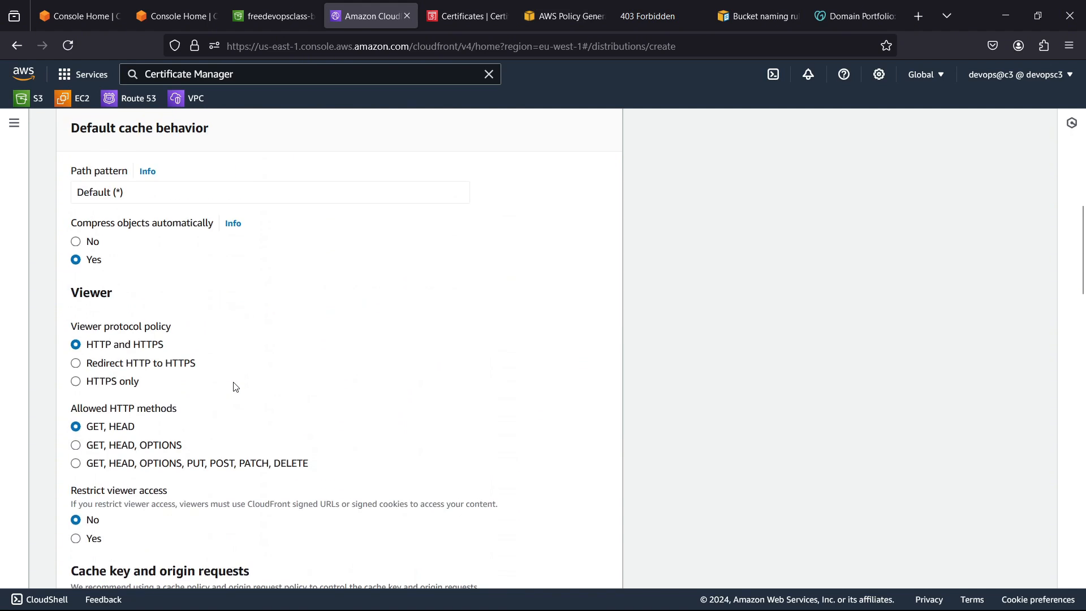
{"action": "scroll", "coordinate": [236, 387], "scroll_direction": "up", "scroll_amount": 8}
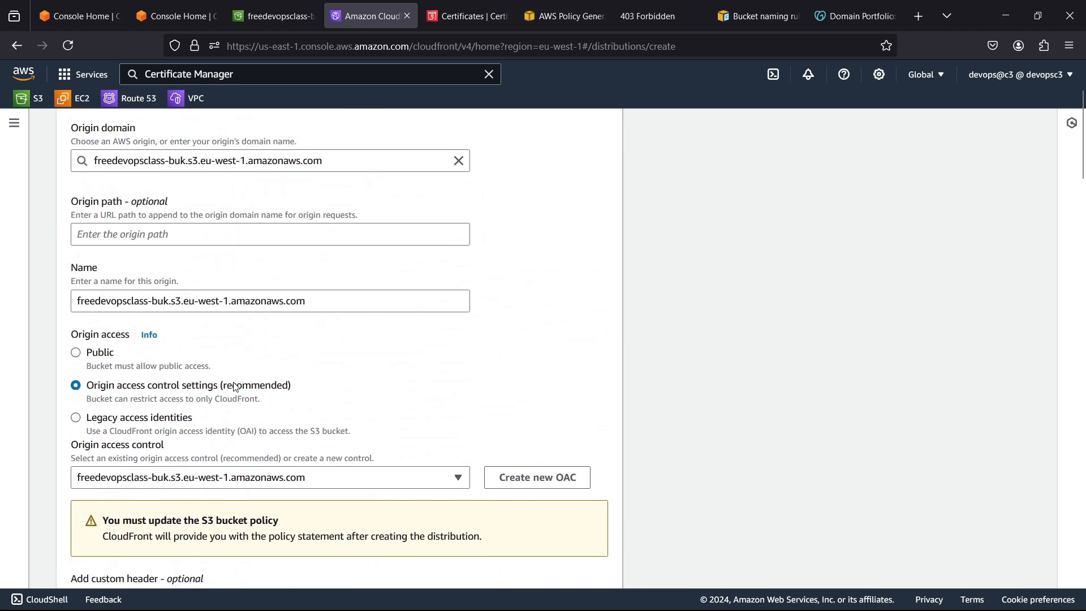
{"action": "scroll", "coordinate": [236, 387], "scroll_direction": "down", "scroll_amount": 20}
{"action": "scroll", "coordinate": [236, 387], "scroll_direction": "down", "scroll_amount": 15}
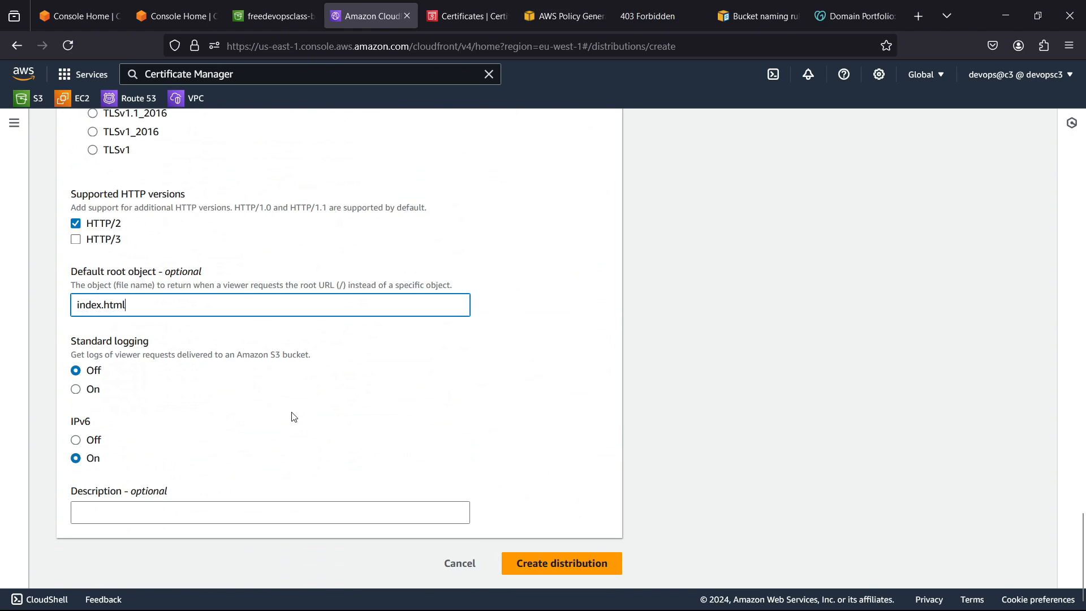
{"action": "left_click", "coordinate": [516, 563]}
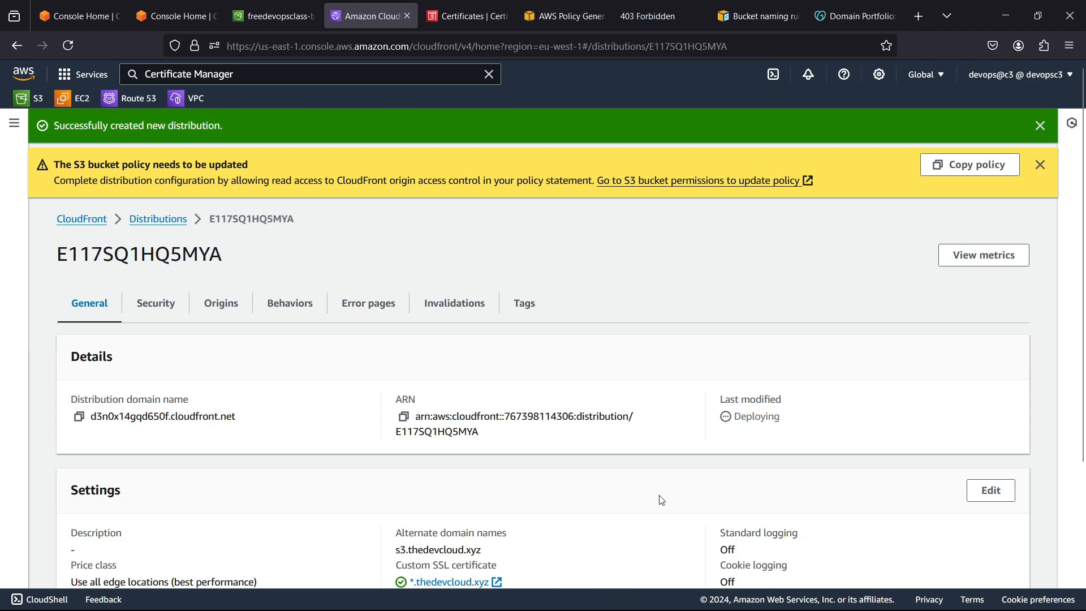
Copy the S3 bucket policy statement offered for the new distribution and dismiss the policy update notice
{"action": "left_click", "coordinate": [950, 166]}
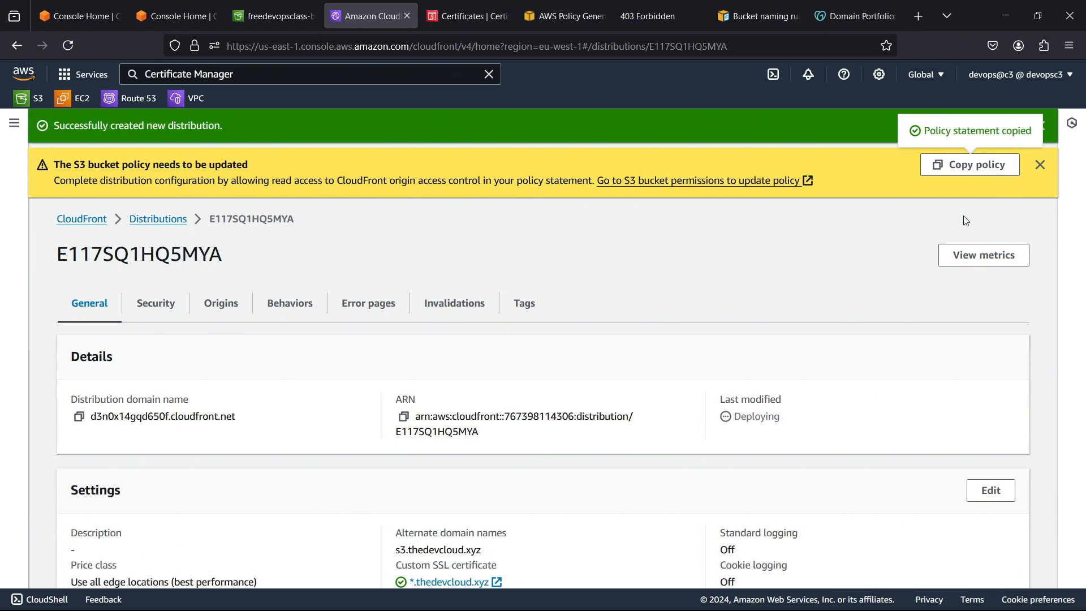
{"action": "left_click", "coordinate": [1040, 165]}
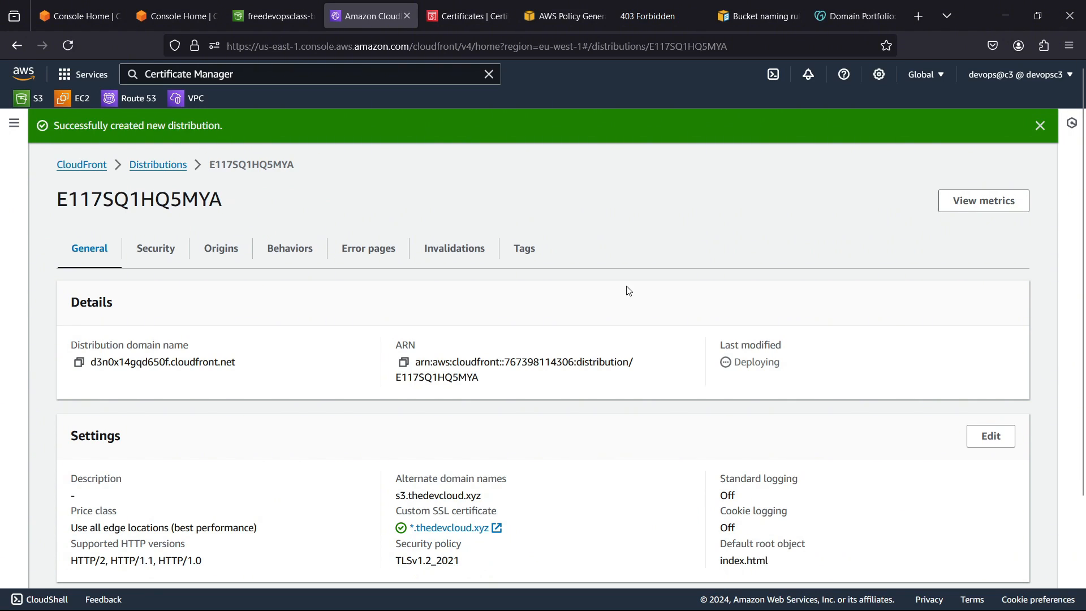
{"action": "scroll", "coordinate": [628, 286], "scroll_direction": "down", "scroll_amount": 2}
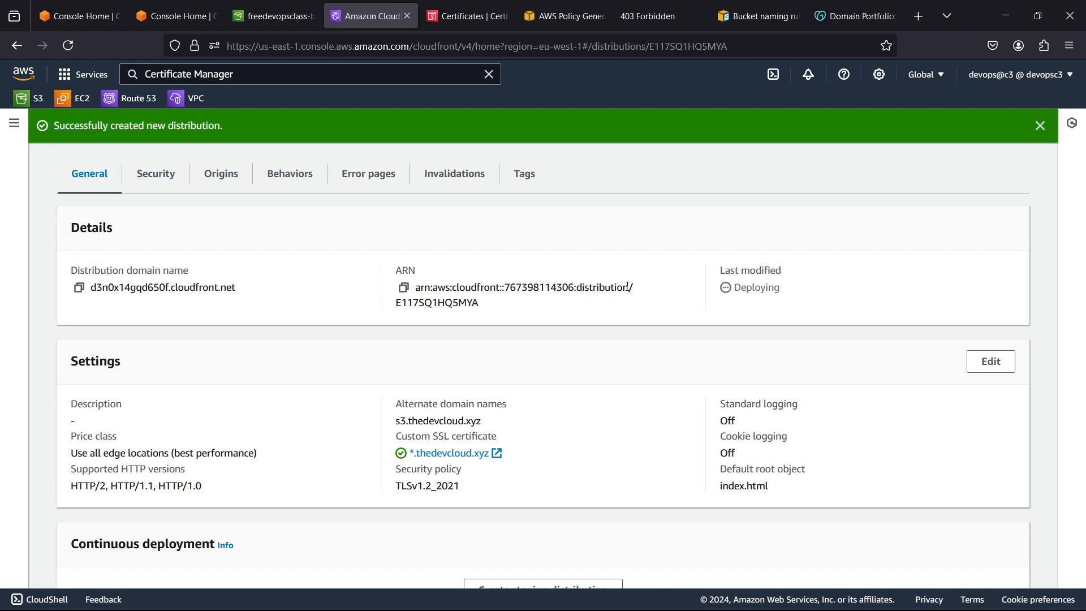
Go to the freedevopsclass-buk bucket's permissions in S3 and check its Block all public access setting
{"action": "left_click", "coordinate": [272, 16]}
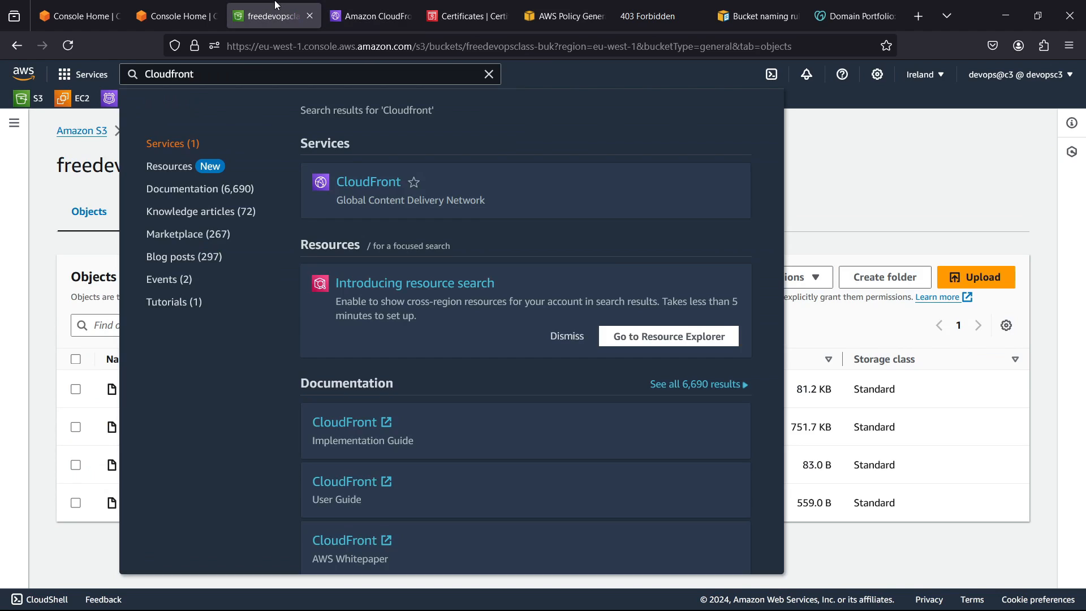
{"action": "left_click", "coordinate": [959, 246]}
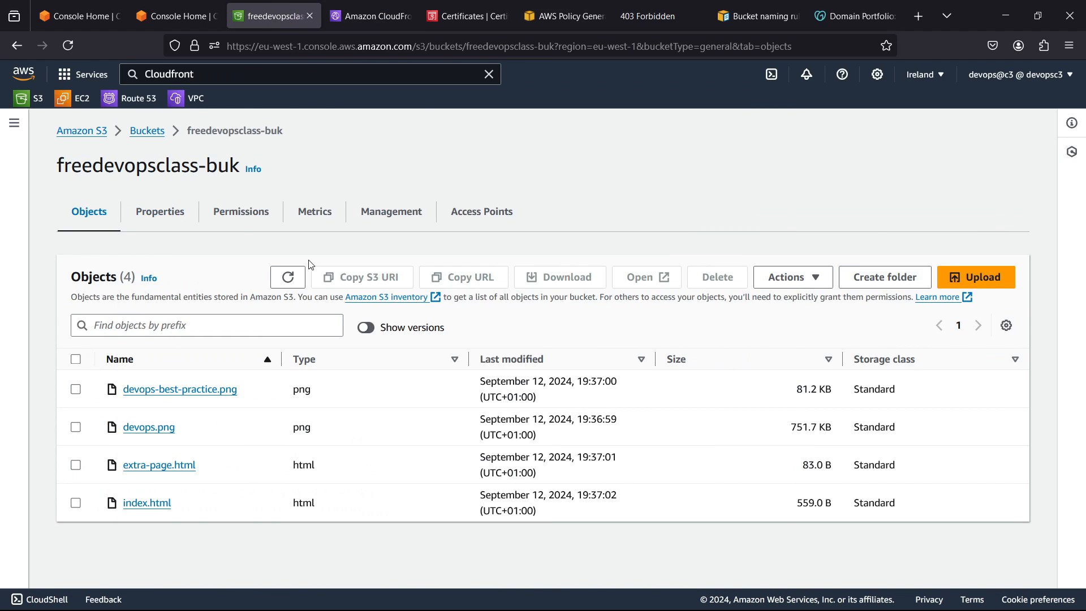
{"action": "left_click", "coordinate": [242, 221]}
{"action": "scroll", "coordinate": [396, 396], "scroll_direction": "down", "scroll_amount": 5}
{"action": "scroll", "coordinate": [119, 356], "scroll_direction": "up", "scroll_amount": 2}
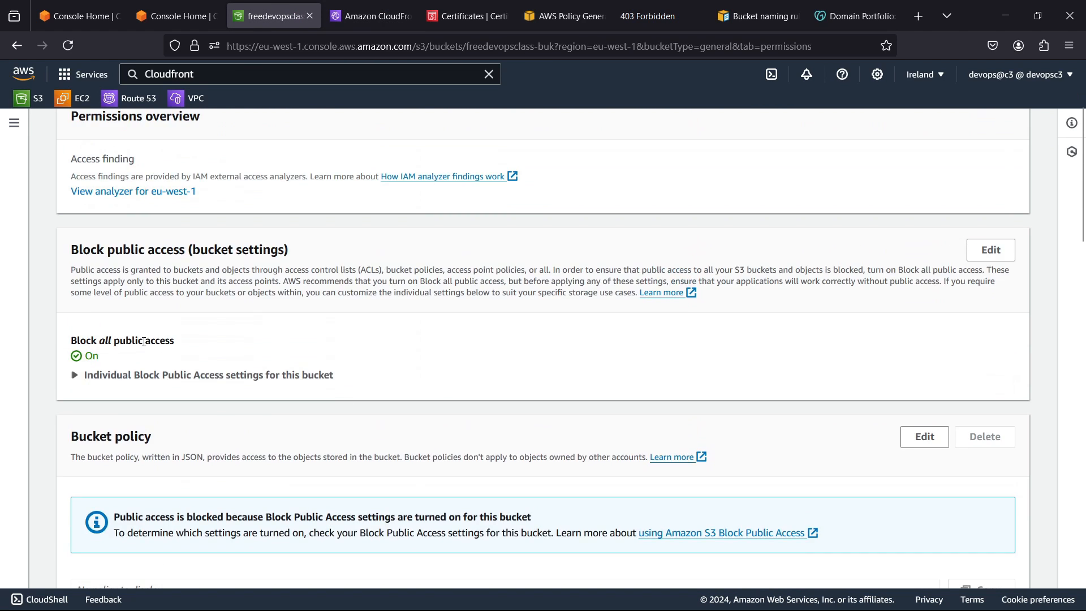
{"action": "left_click_drag", "start_coordinate": [119, 356], "coordinate": [64, 355]}
{"action": "left_click", "coordinate": [111, 356]}
{"action": "scroll", "coordinate": [110, 356], "scroll_direction": "down", "scroll_amount": 4}
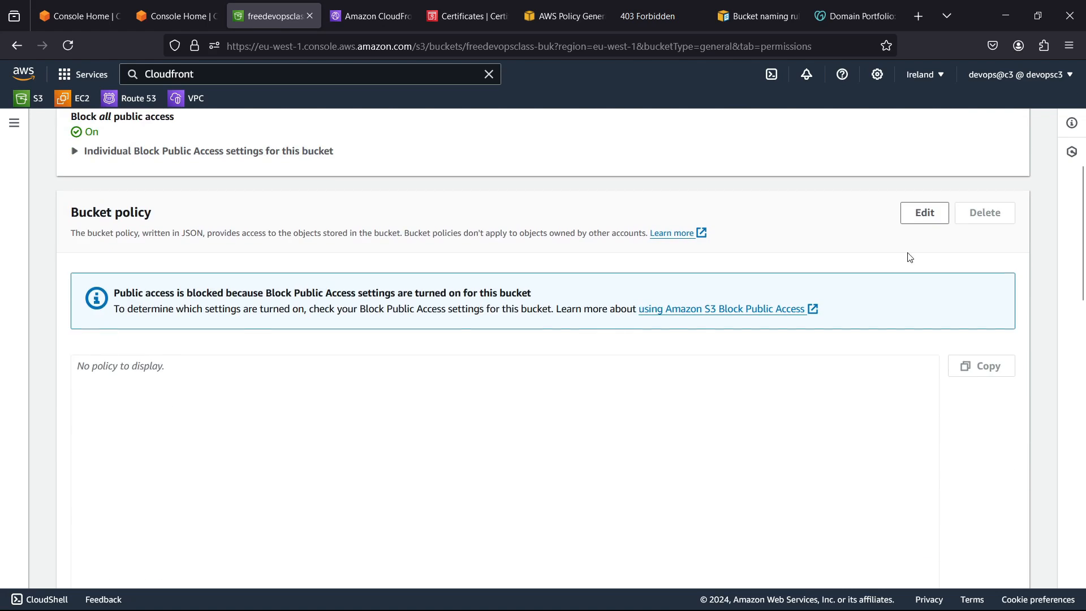
Edit the bucket policy of freedevopsclass-buk and insert the copied CloudFront policy statement
{"action": "left_click", "coordinate": [924, 213]}
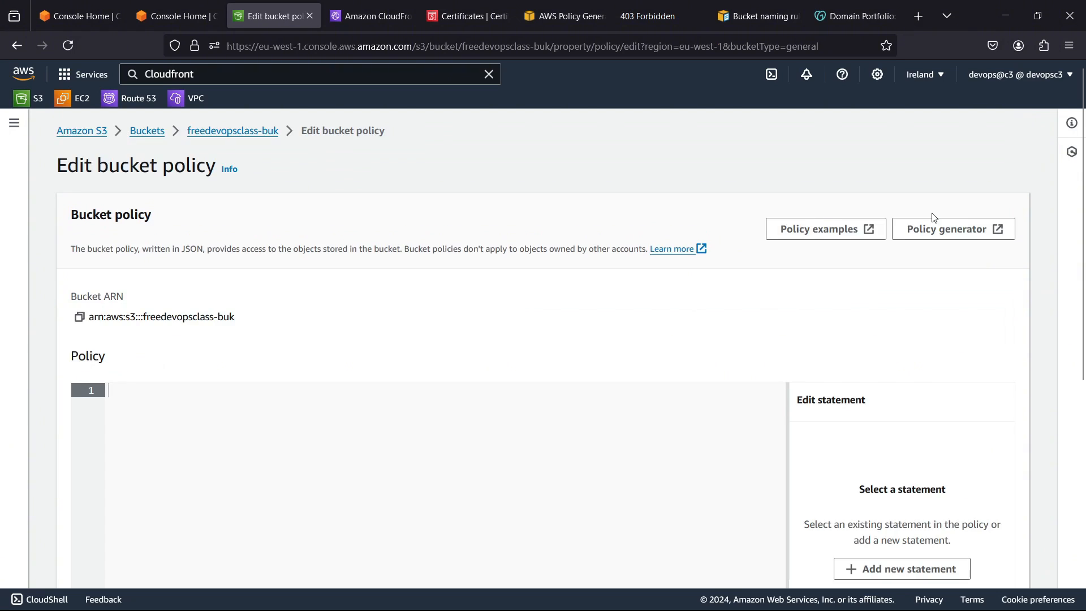
{"action": "scroll", "coordinate": [511, 306], "scroll_direction": "down", "scroll_amount": 3}
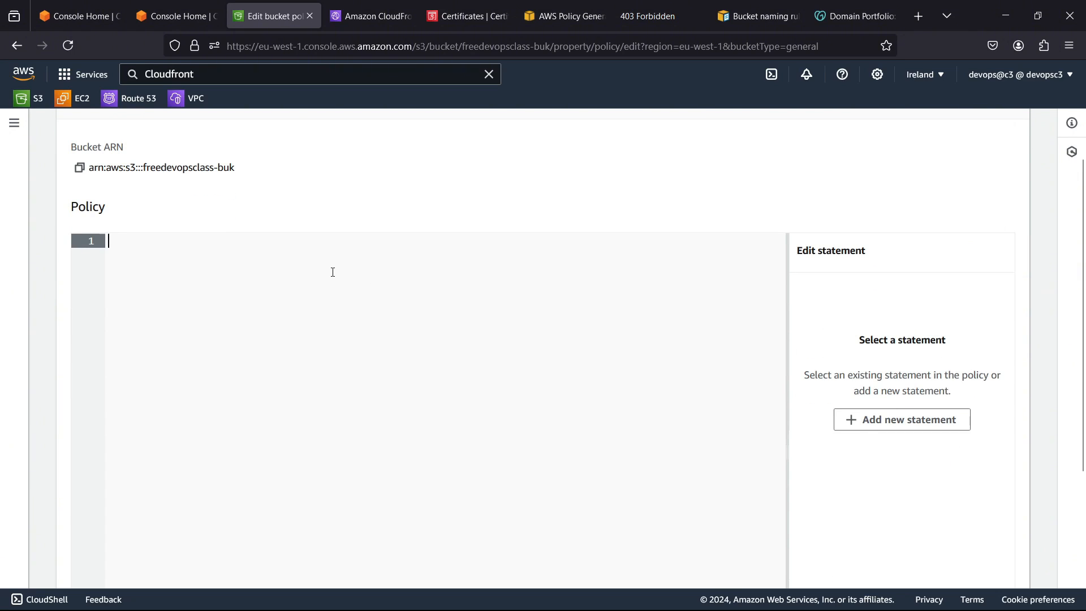
{"action": "key", "text": "ctrl+v"}
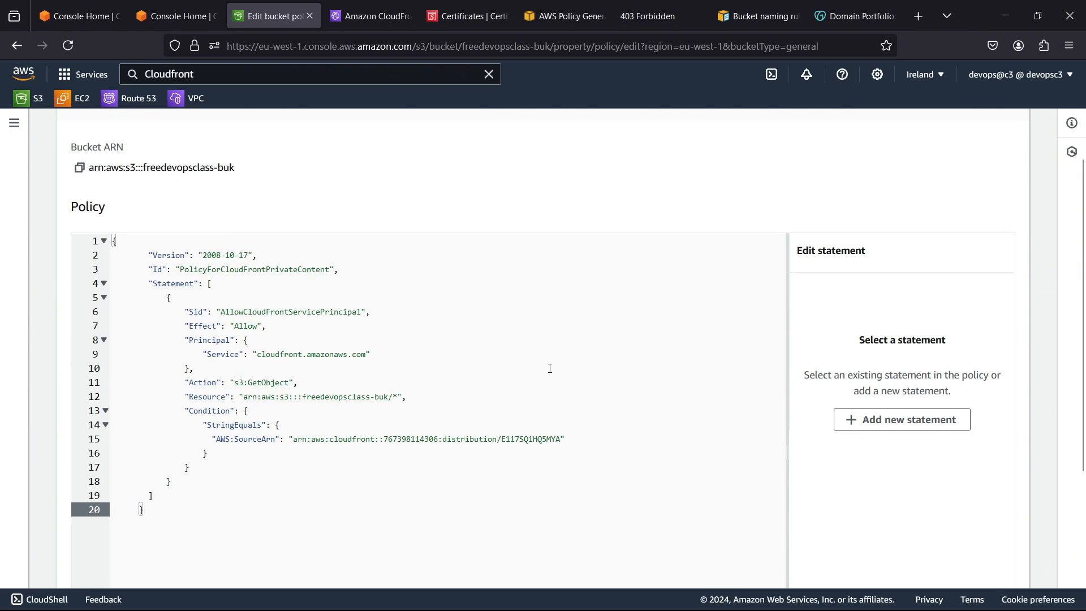
Examine the inserted policy's service principal, allowed action and bucket resource
{"action": "scroll", "coordinate": [549, 368], "scroll_direction": "down", "scroll_amount": 1}
{"action": "scroll", "coordinate": [550, 368], "scroll_direction": "up", "scroll_amount": 1}
{"action": "left_click_drag", "start_coordinate": [258, 327], "coordinate": [376, 352]}
{"action": "left_click", "coordinate": [205, 346]}
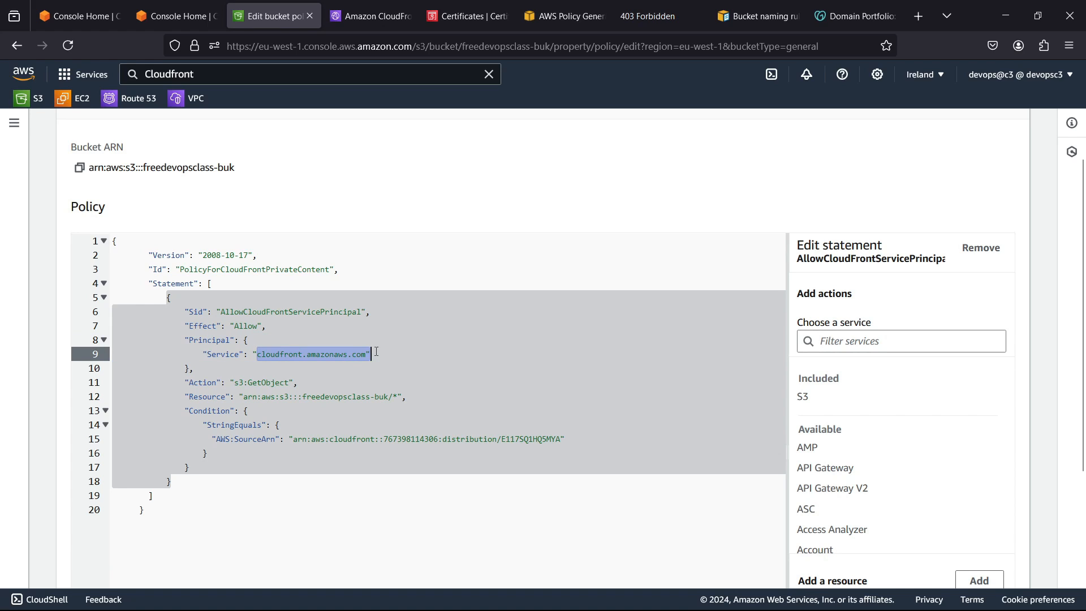
{"action": "left_click", "coordinate": [392, 350]}
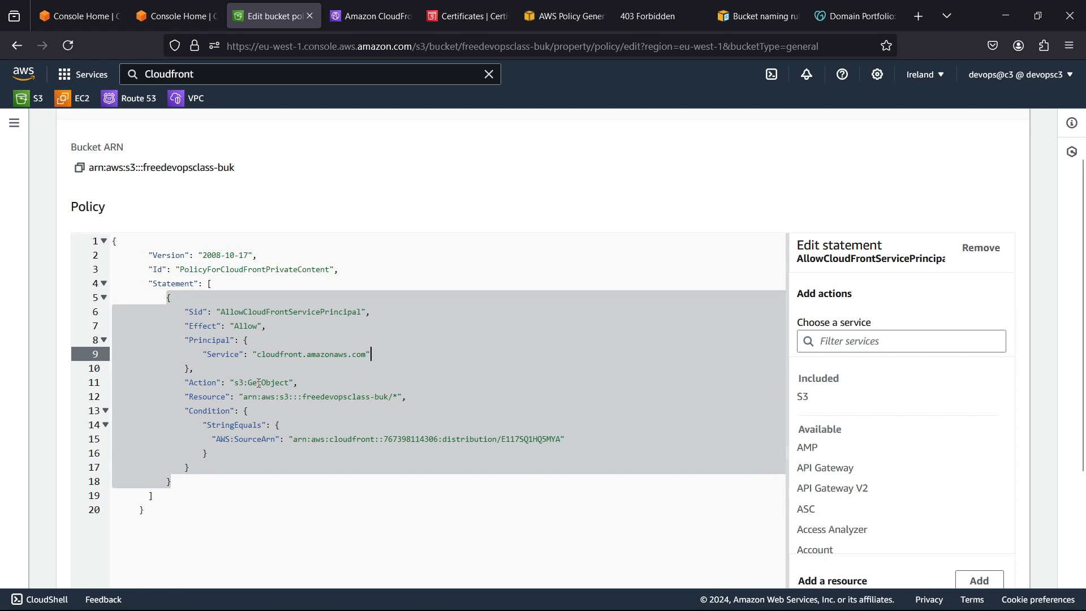
{"action": "left_click_drag", "start_coordinate": [235, 383], "coordinate": [289, 379]}
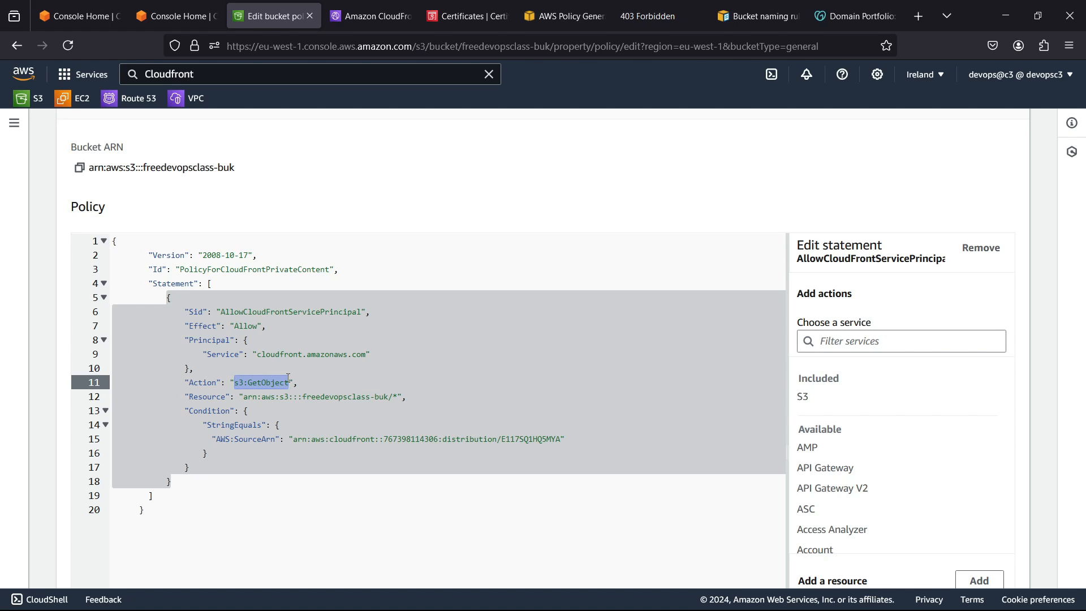
{"action": "left_click", "coordinate": [298, 381]}
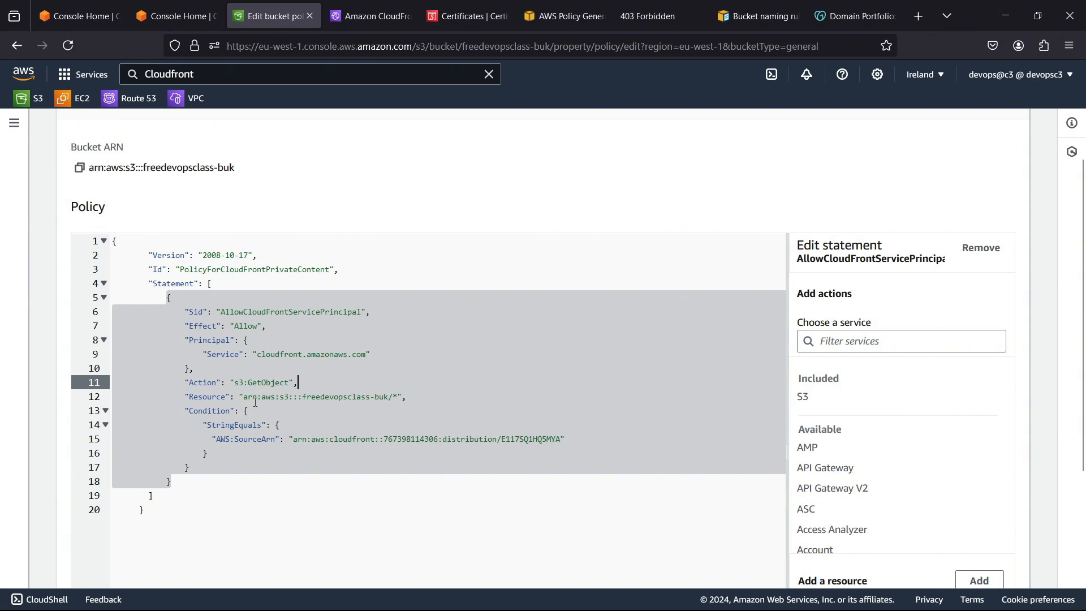
{"action": "left_click_drag", "start_coordinate": [243, 396], "coordinate": [394, 398]}
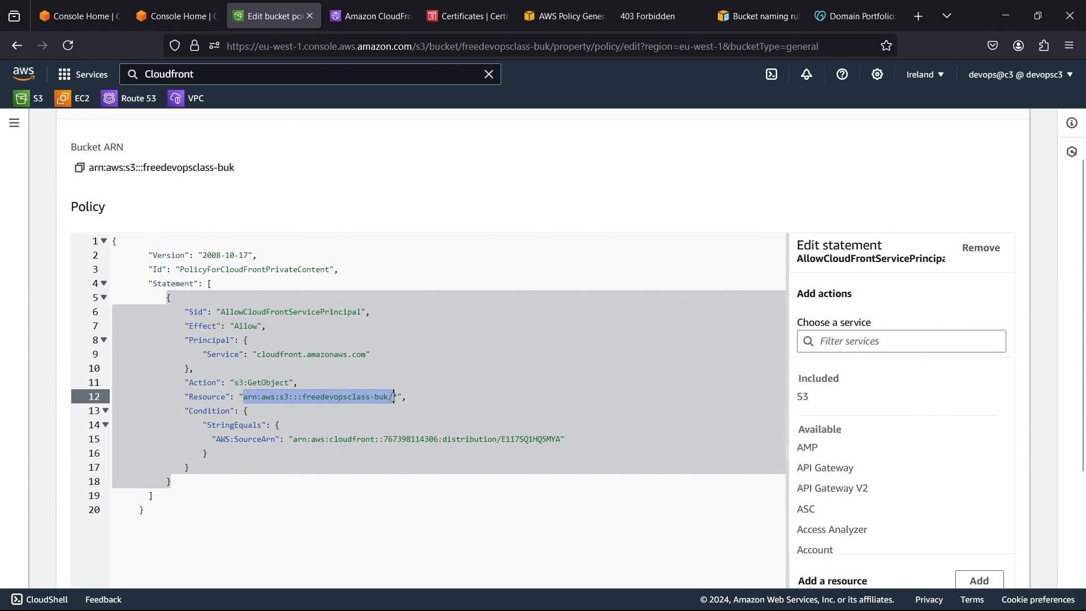
{"action": "left_click", "coordinate": [391, 404]}
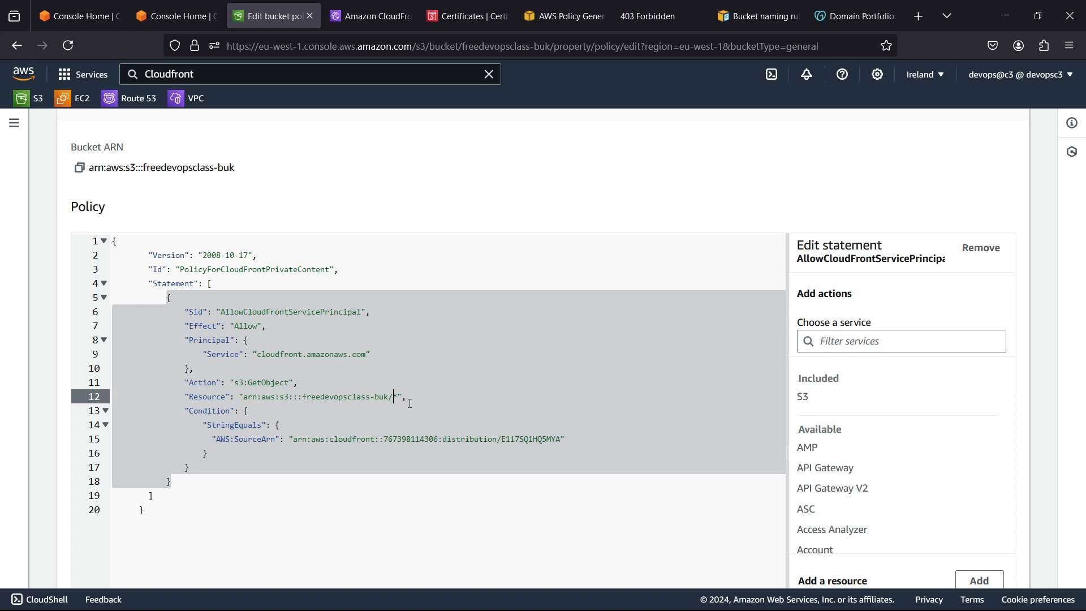
{"action": "left_click", "coordinate": [431, 397]}
Examine the policy's AWS:SourceArn condition, its relation to the service principal, and the distribution ID in the ARN
{"action": "scroll", "coordinate": [256, 392], "scroll_direction": "down", "scroll_amount": 3}
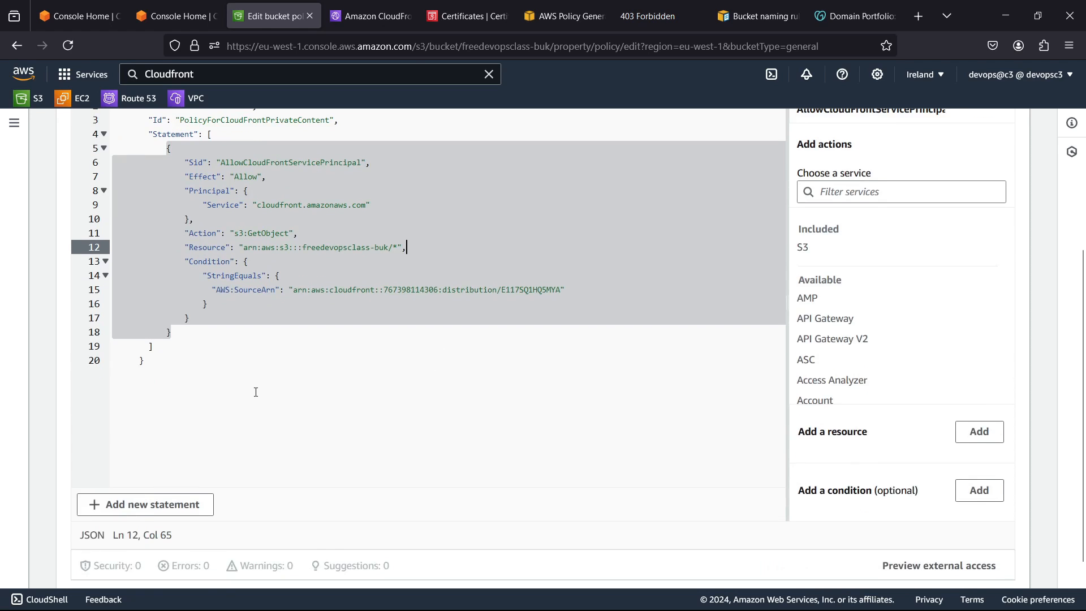
{"action": "scroll", "coordinate": [256, 392], "scroll_direction": "up", "scroll_amount": 2}
{"action": "left_click_drag", "start_coordinate": [192, 337], "coordinate": [287, 364]}
{"action": "left_click", "coordinate": [214, 365]}
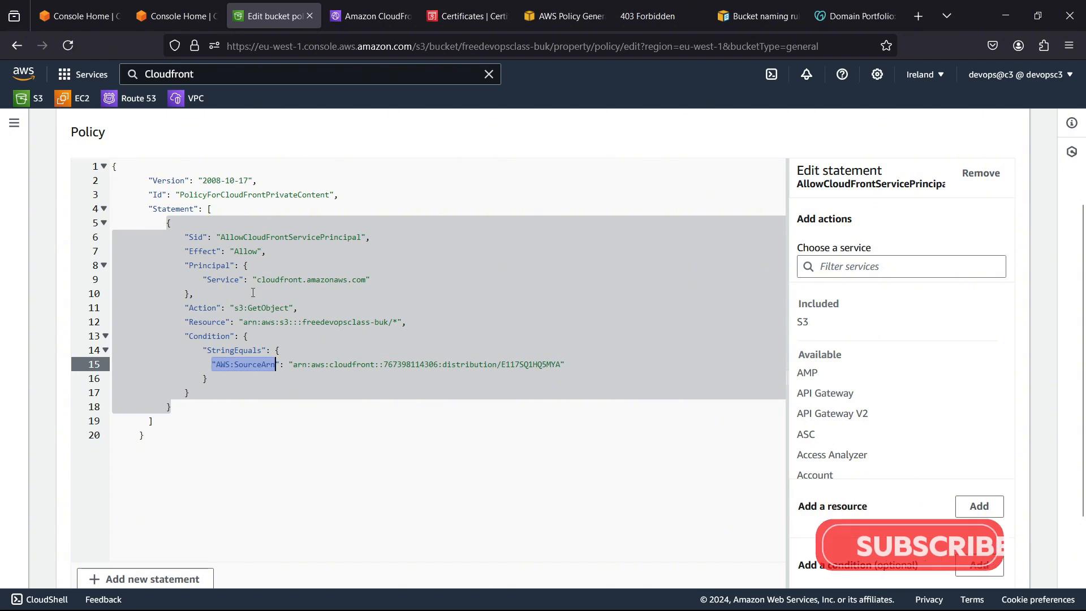
{"action": "left_click_drag", "start_coordinate": [254, 280], "coordinate": [373, 279]}
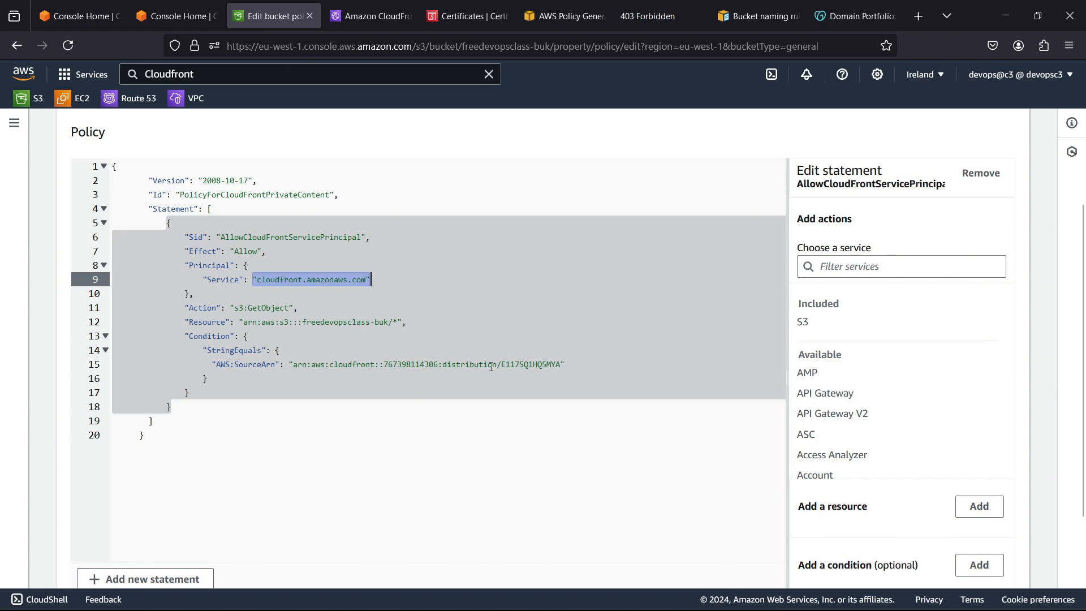
{"action": "left_click", "coordinate": [549, 364]}
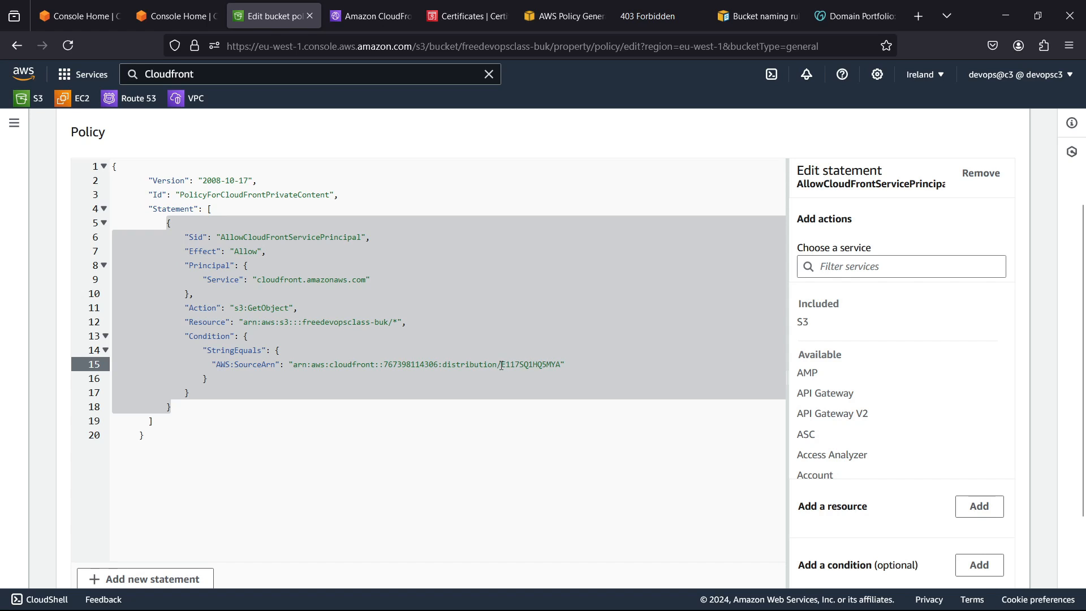
{"action": "left_click_drag", "start_coordinate": [501, 365], "coordinate": [561, 364]}
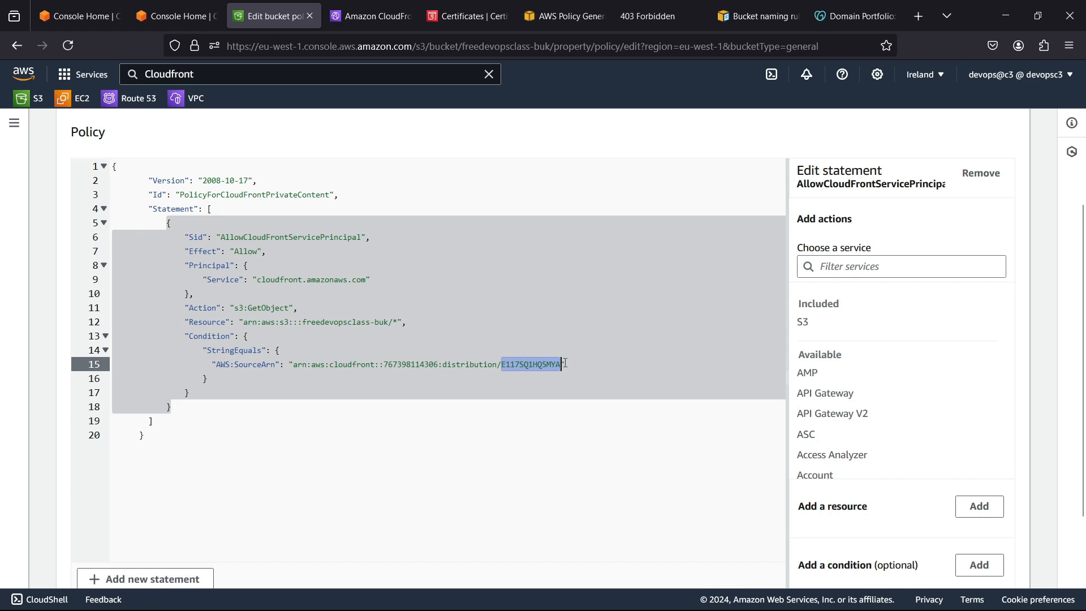
Compare the distribution ID in the bucket policy with the ARN in the CloudFront distribution's details
{"action": "left_click", "coordinate": [371, 16]}
{"action": "scroll", "coordinate": [306, 242], "scroll_direction": "up", "scroll_amount": 2}
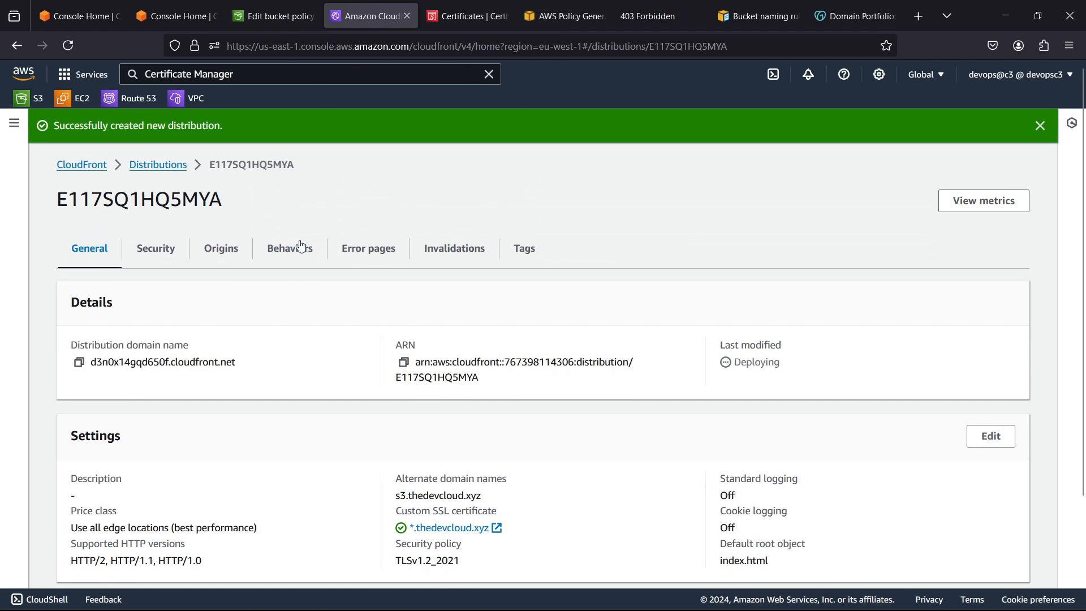
{"action": "left_click_drag", "start_coordinate": [400, 379], "coordinate": [481, 383]}
{"action": "left_click", "coordinate": [444, 380]}
{"action": "left_click", "coordinate": [482, 383]}
{"action": "scroll", "coordinate": [484, 379], "scroll_direction": "down", "scroll_amount": 3}
{"action": "scroll", "coordinate": [492, 367], "scroll_direction": "up", "scroll_amount": 3}
Return to the bucket policy editor, save the CloudFront access policy, and view it in the bucket's permissions
{"action": "left_click", "coordinate": [273, 16]}
{"action": "scroll", "coordinate": [541, 304], "scroll_direction": "down", "scroll_amount": 2}
{"action": "left_click", "coordinate": [985, 563]}
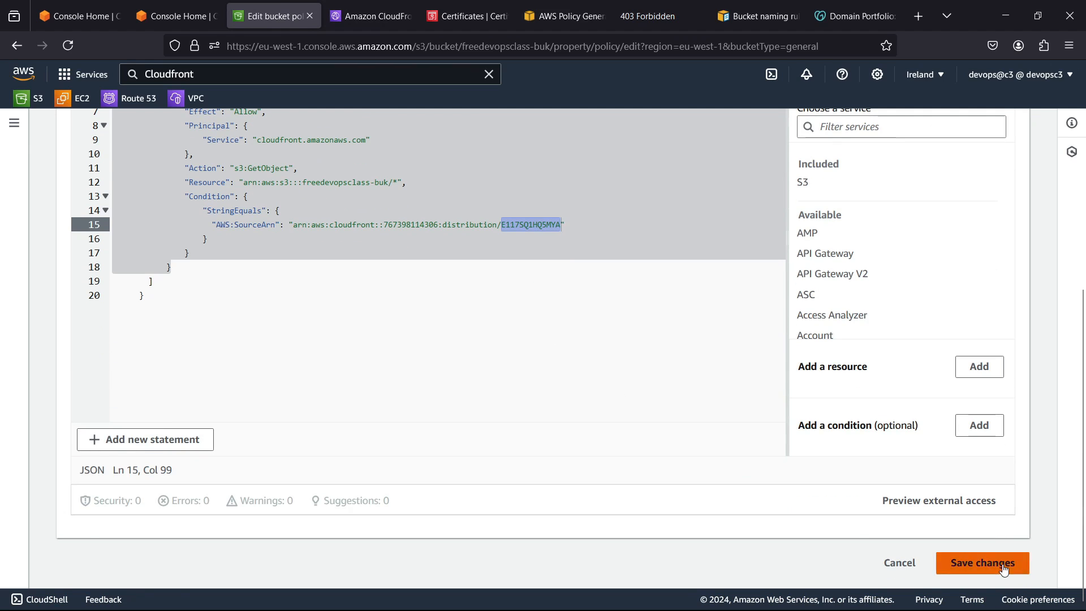
{"action": "scroll", "coordinate": [497, 405], "scroll_direction": "down", "scroll_amount": 8}
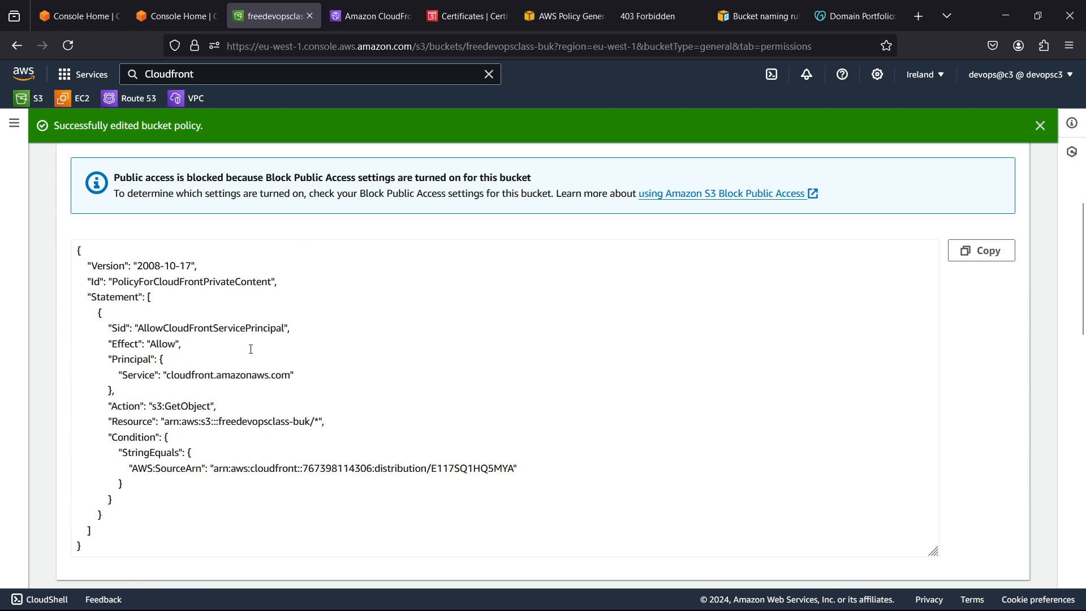
Review the saved bucket policy, then switch to the CloudFront distribution and look over its general details and settings
{"action": "scroll", "coordinate": [250, 349], "scroll_direction": "down", "scroll_amount": 3}
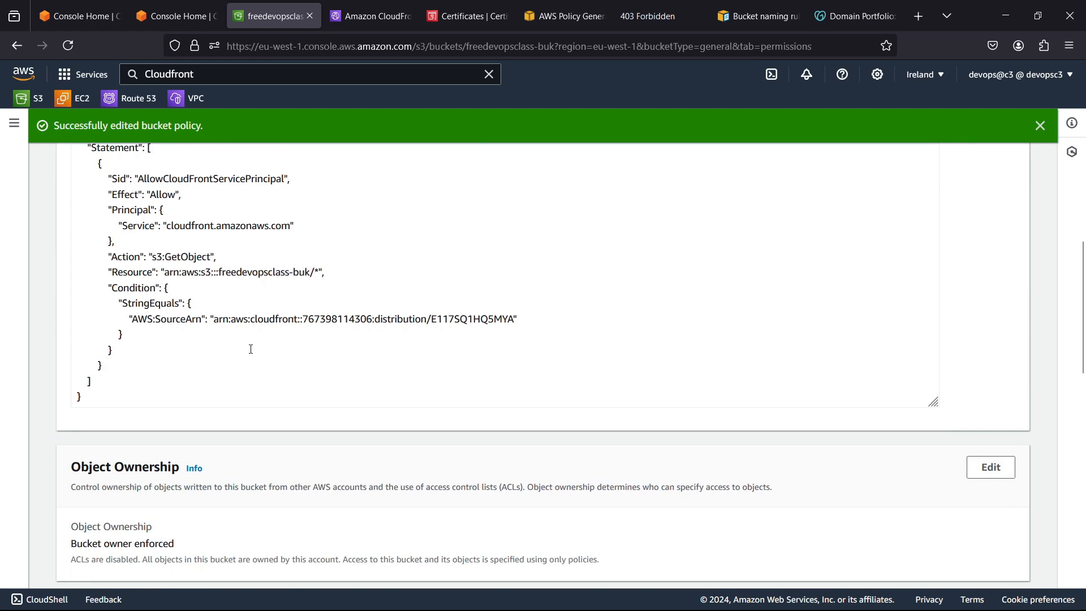
{"action": "scroll", "coordinate": [251, 349], "scroll_direction": "up", "scroll_amount": 6}
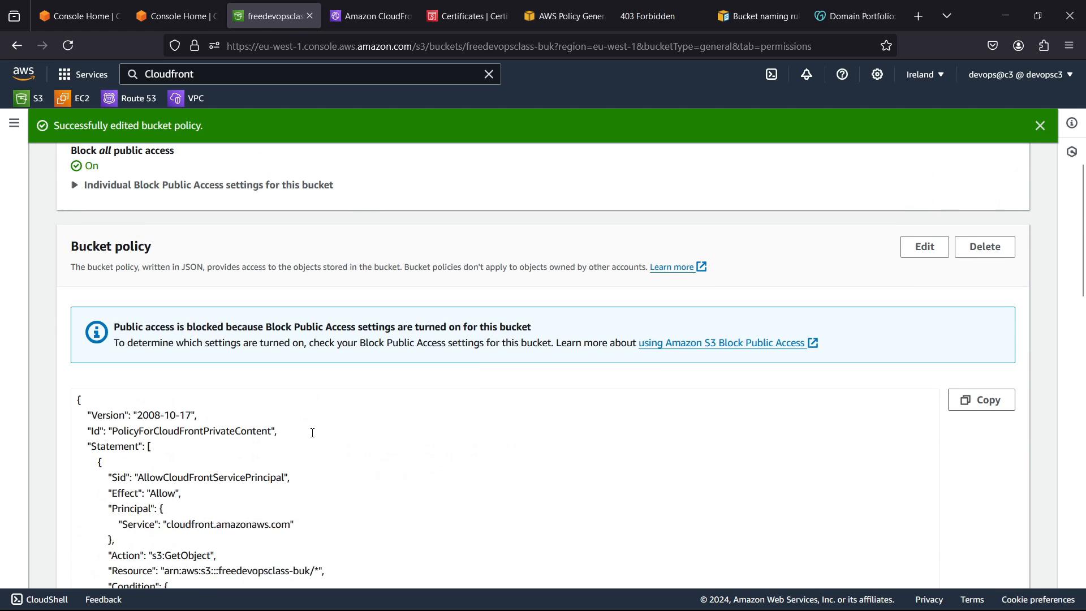
{"action": "left_click", "coordinate": [365, 17]}
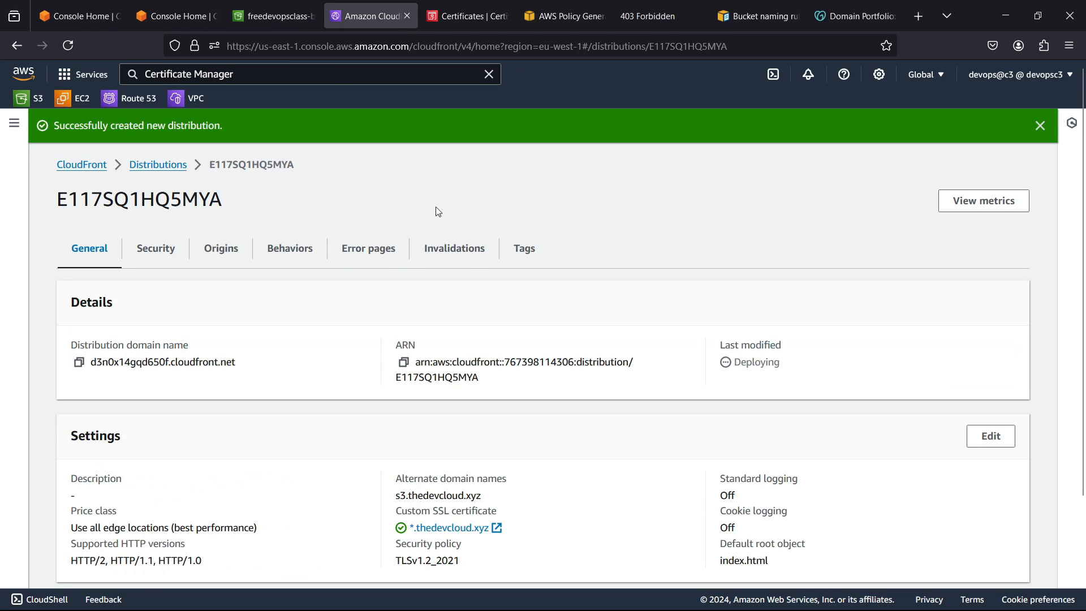
{"action": "scroll", "coordinate": [244, 302], "scroll_direction": "down", "scroll_amount": 3}
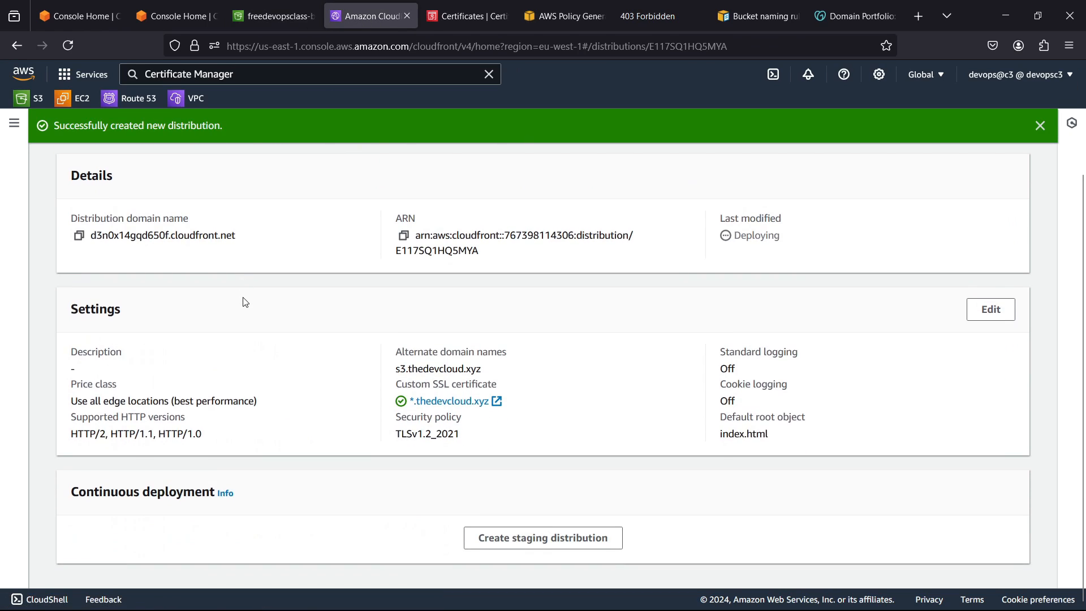
{"action": "scroll", "coordinate": [243, 302], "scroll_direction": "up", "scroll_amount": 3}
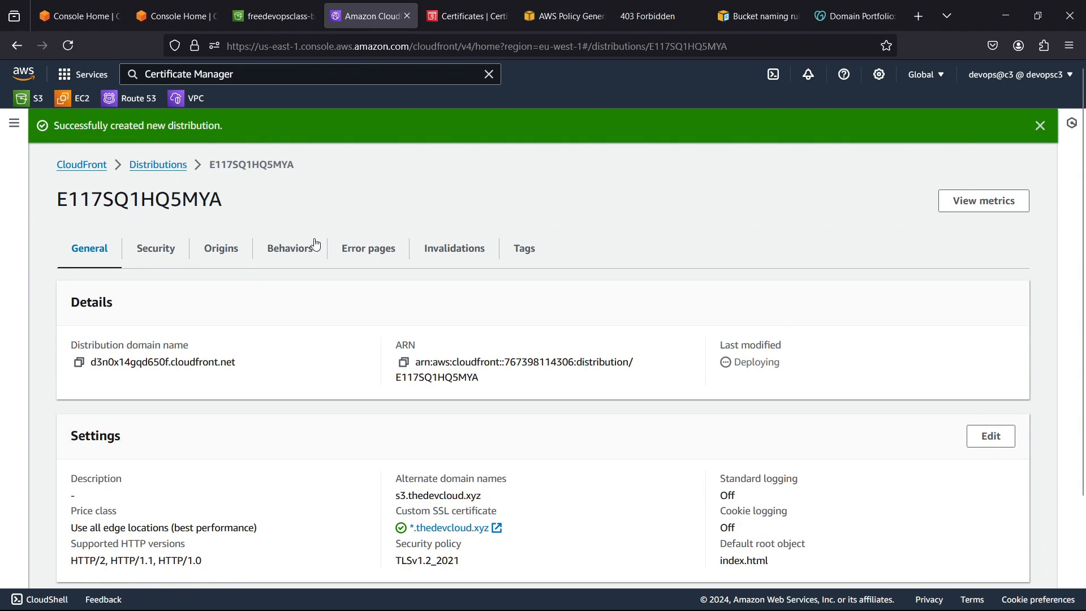
Look through the distribution's security, origins, behaviors, error pages, invalidations and tags, and return to its general details
{"action": "left_click", "coordinate": [170, 252]}
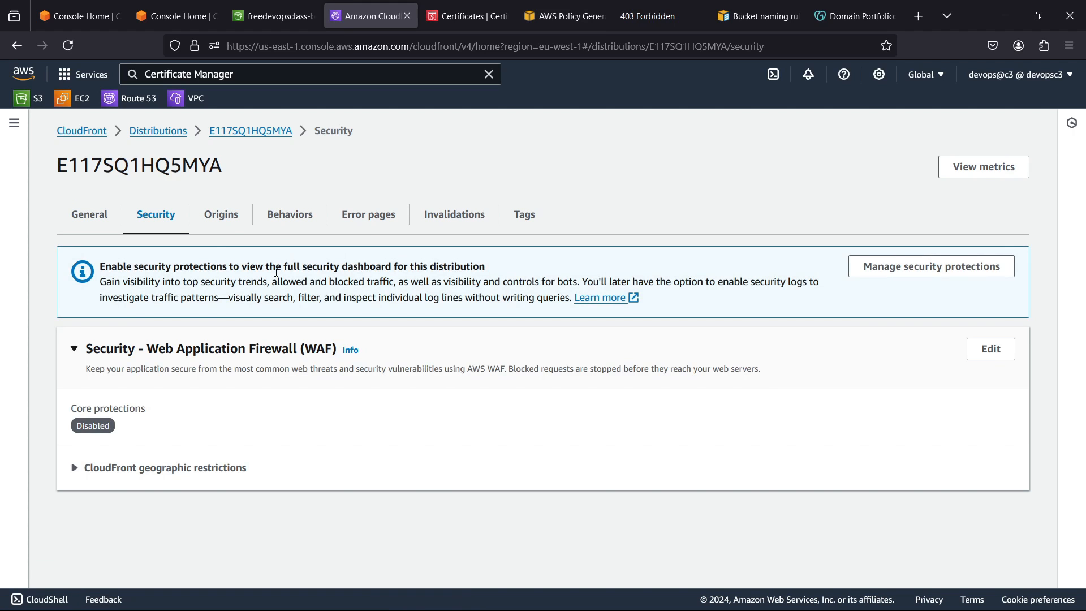
{"action": "left_click", "coordinate": [232, 216]}
{"action": "scroll", "coordinate": [334, 315], "scroll_direction": "down", "scroll_amount": 1}
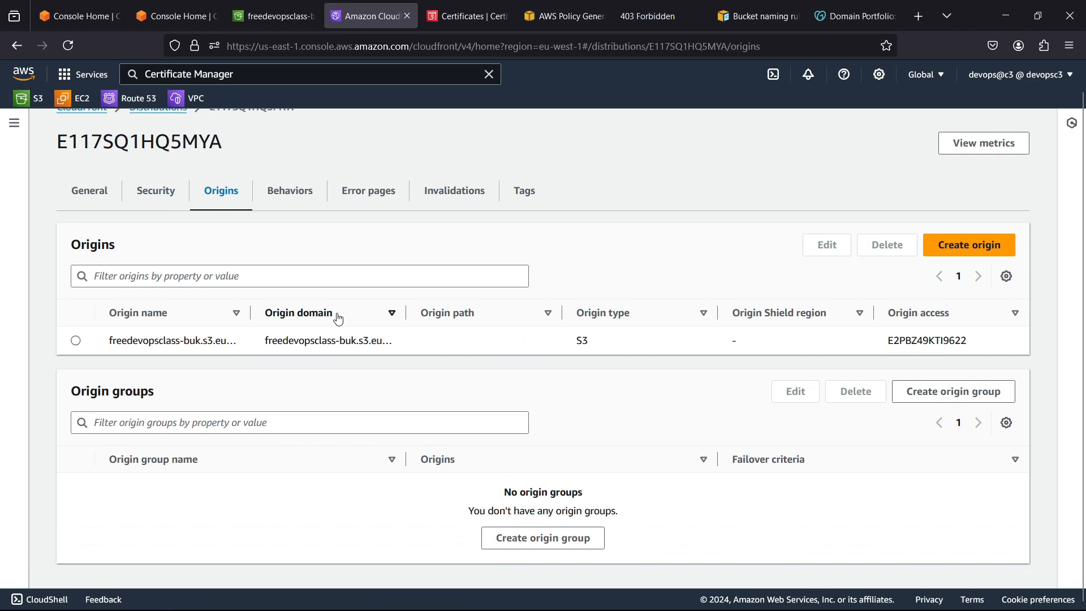
{"action": "scroll", "coordinate": [339, 319], "scroll_direction": "up", "scroll_amount": 1}
{"action": "scroll", "coordinate": [337, 318], "scroll_direction": "down", "scroll_amount": 1}
{"action": "left_click", "coordinate": [290, 194]}
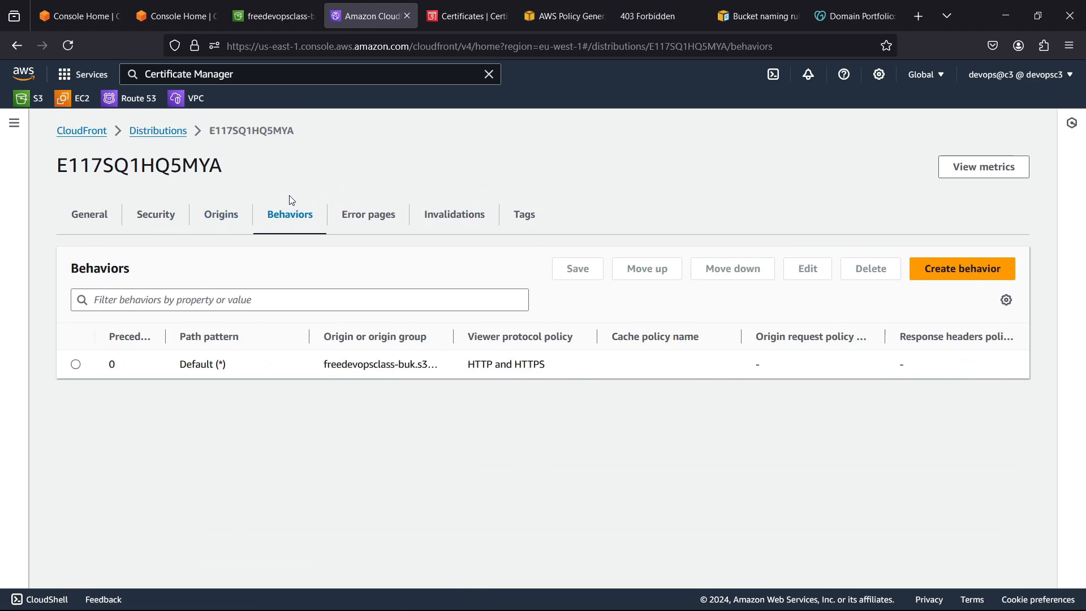
{"action": "left_click", "coordinate": [406, 222]}
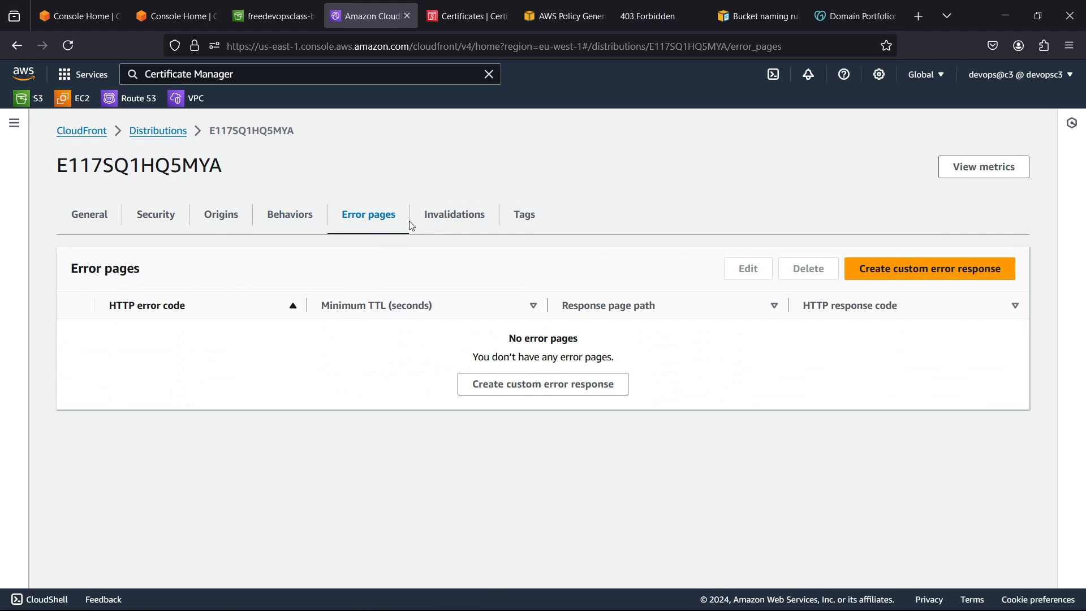
{"action": "left_click", "coordinate": [451, 224]}
{"action": "left_click", "coordinate": [517, 221]}
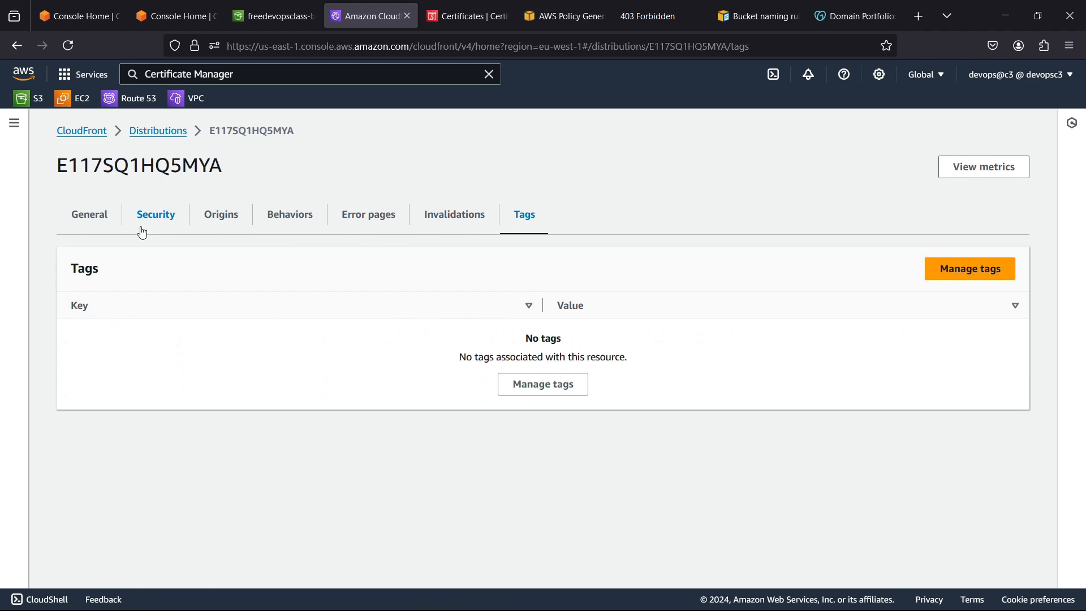
{"action": "left_click", "coordinate": [84, 224]}
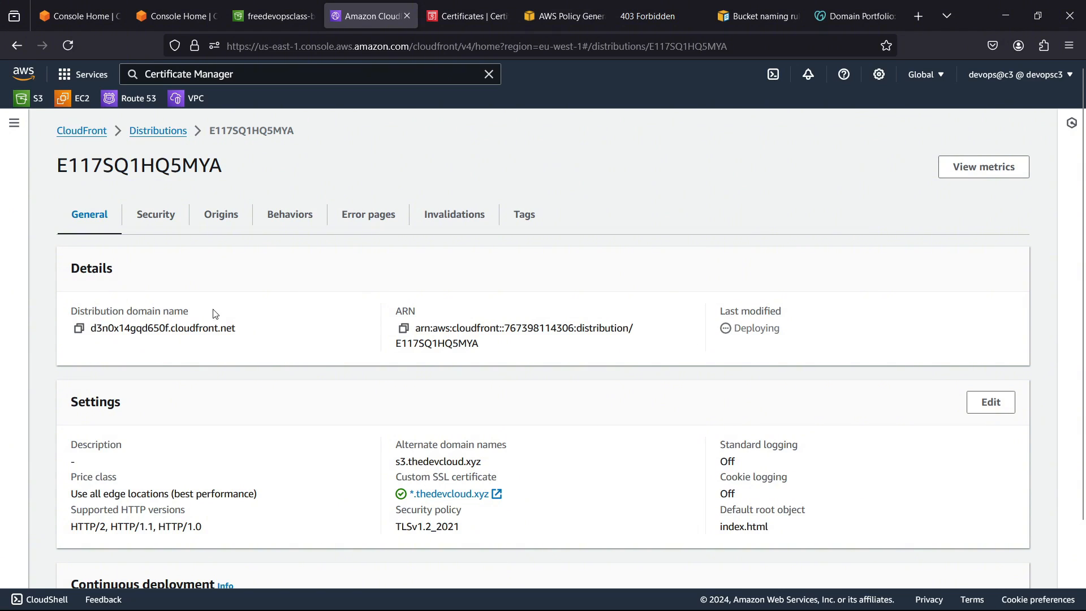
Open the distribution's settings for editing, review the options from price class to IPv6, and leave without saving
{"action": "scroll", "coordinate": [229, 317], "scroll_direction": "down", "scroll_amount": 3}
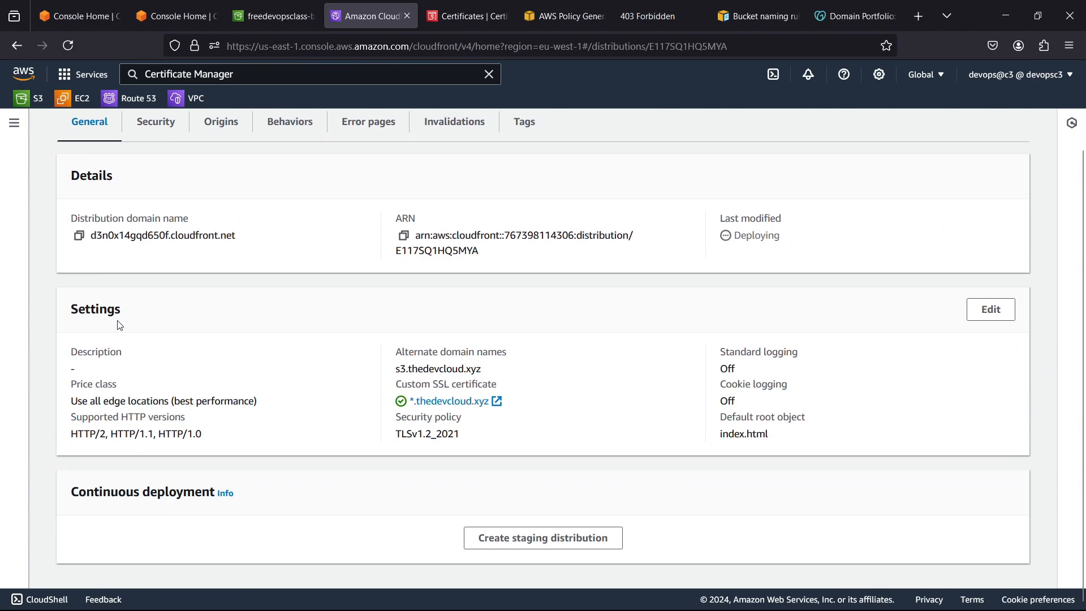
{"action": "left_click", "coordinate": [995, 310]}
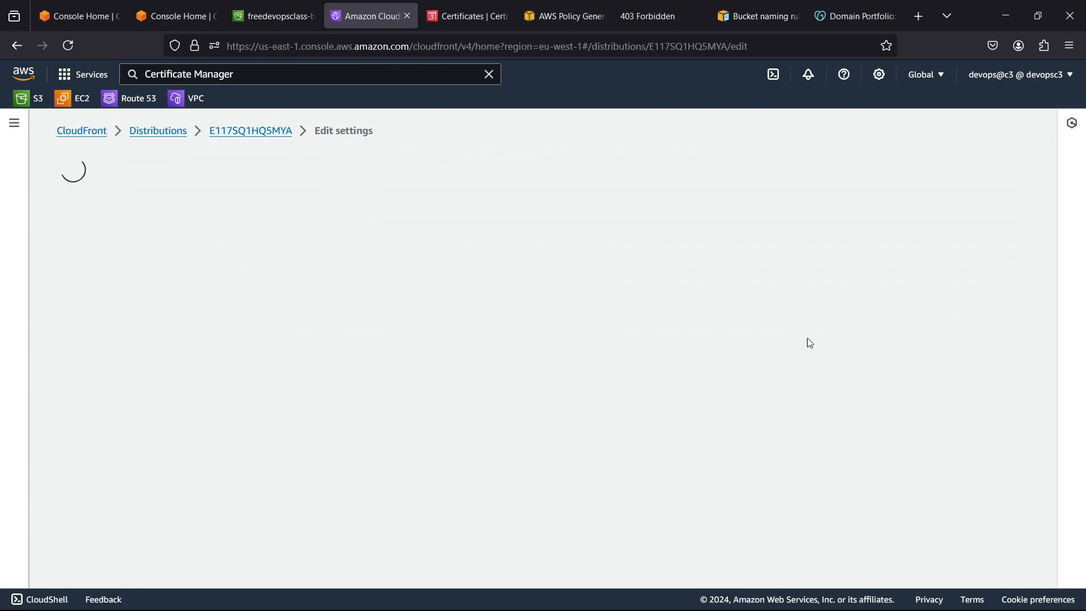
{"action": "scroll", "coordinate": [425, 334], "scroll_direction": "down", "scroll_amount": 3}
{"action": "scroll", "coordinate": [425, 334], "scroll_direction": "down", "scroll_amount": 8}
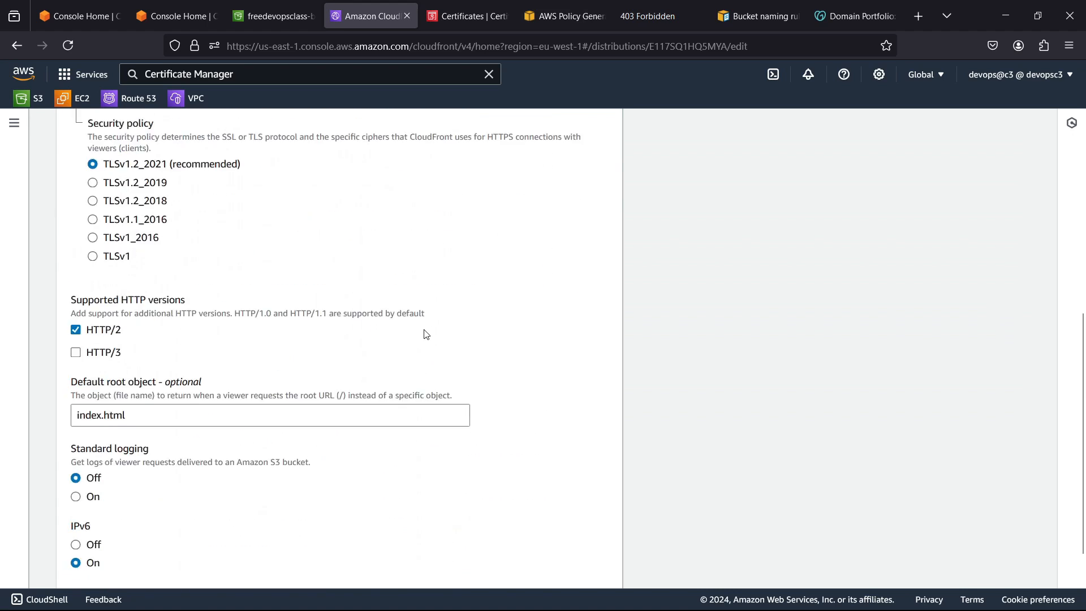
{"action": "scroll", "coordinate": [425, 331], "scroll_direction": "up", "scroll_amount": 6}
{"action": "scroll", "coordinate": [425, 330], "scroll_direction": "up", "scroll_amount": 6}
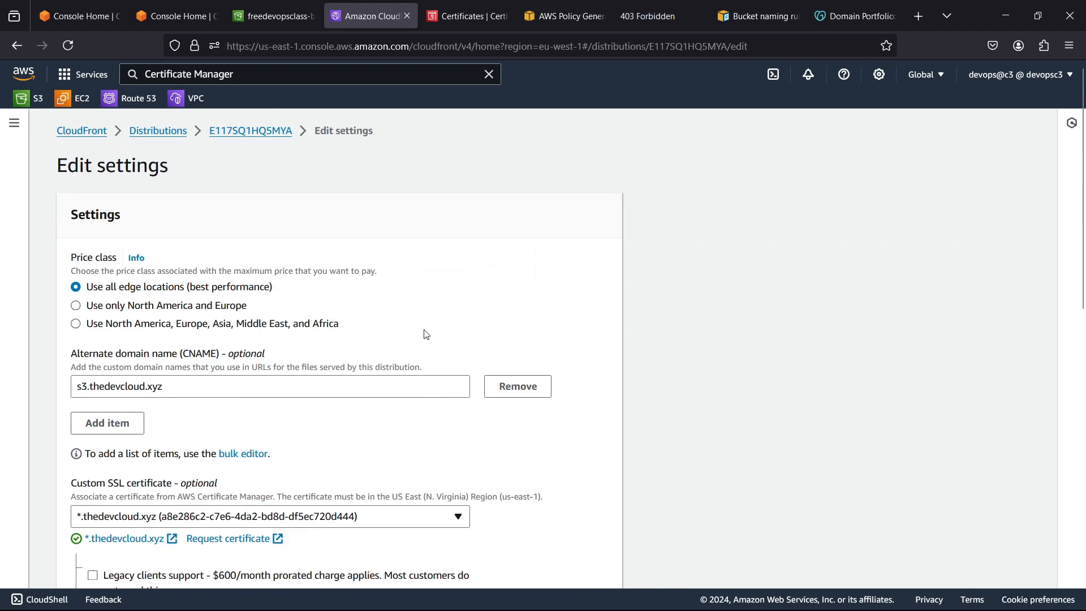
{"action": "scroll", "coordinate": [427, 334], "scroll_direction": "down", "scroll_amount": 4}
{"action": "scroll", "coordinate": [427, 334], "scroll_direction": "down", "scroll_amount": 7}
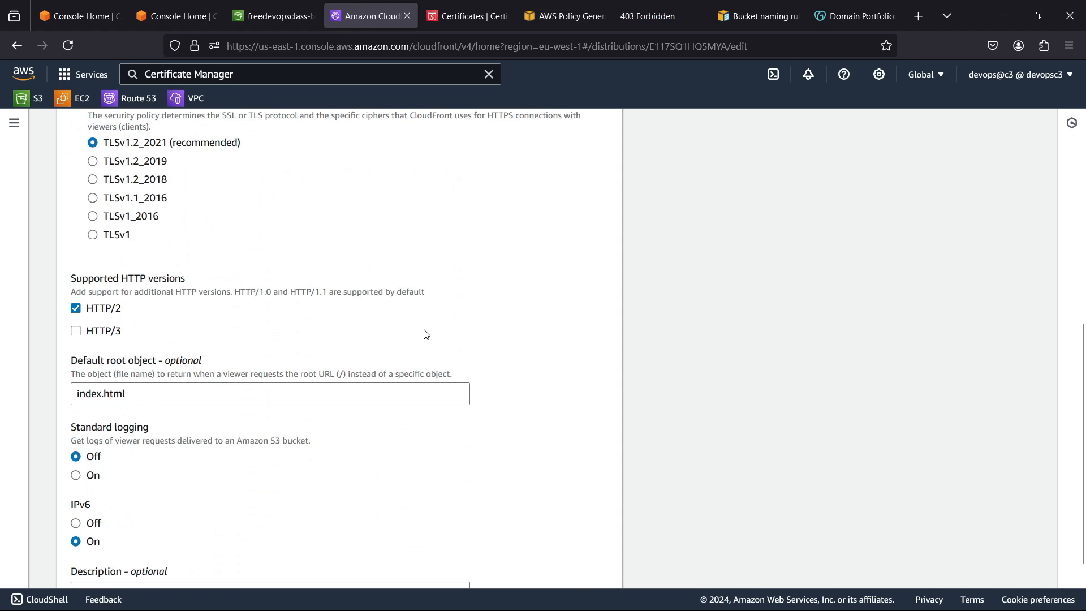
{"action": "left_click", "coordinate": [504, 562]}
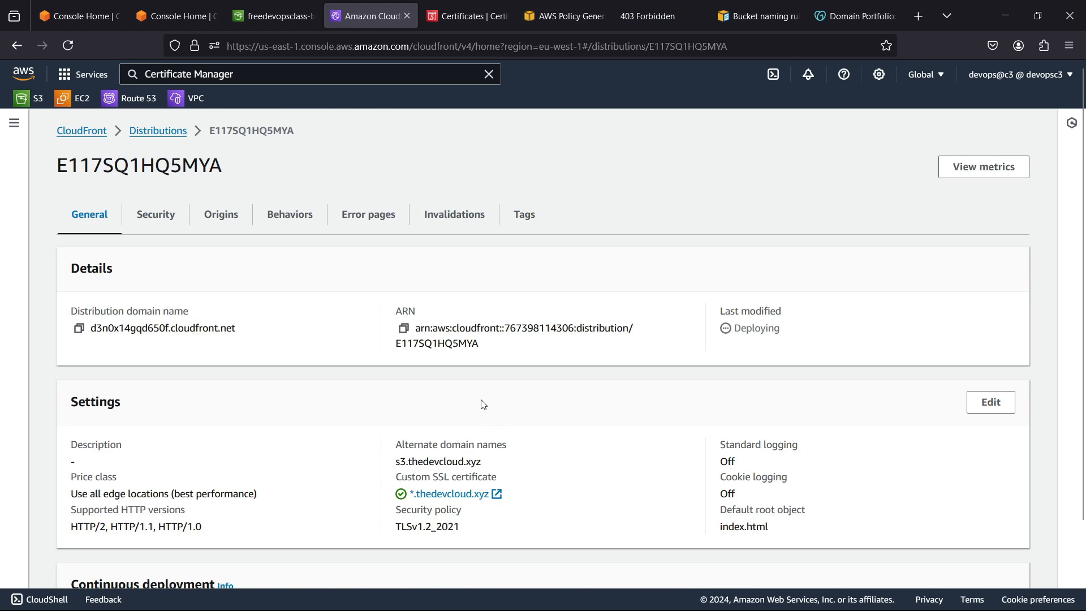
{"action": "scroll", "coordinate": [480, 405], "scroll_direction": "down", "scroll_amount": 2}
{"action": "scroll", "coordinate": [478, 406], "scroll_direction": "up", "scroll_amount": 2}
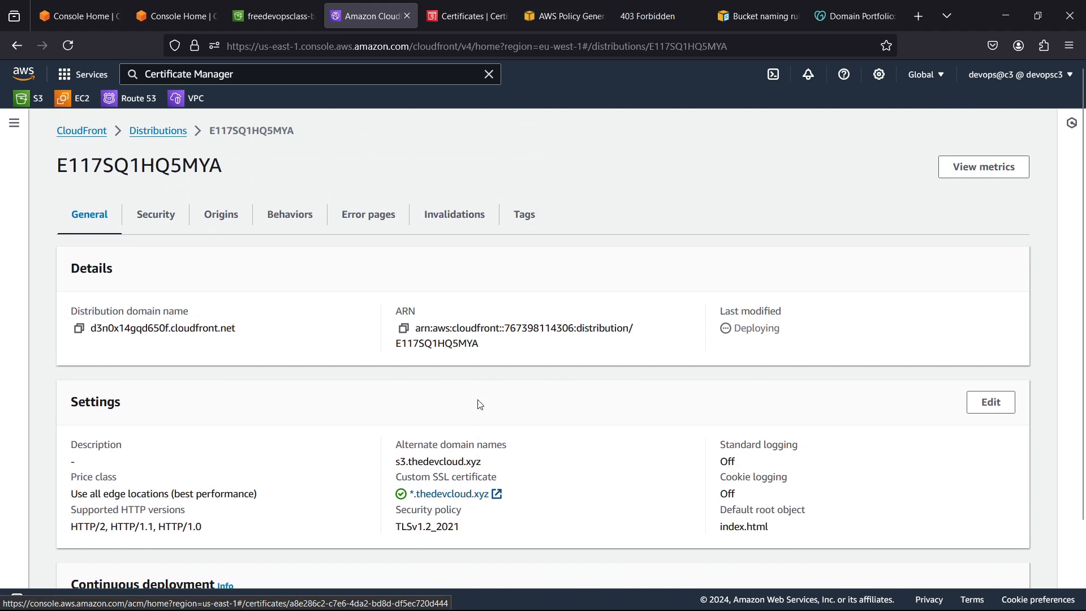
Open the freedevopsclass-buk origin for editing, copy its CloudFront access policy statement, and leave without saving
{"action": "left_click", "coordinate": [216, 215]}
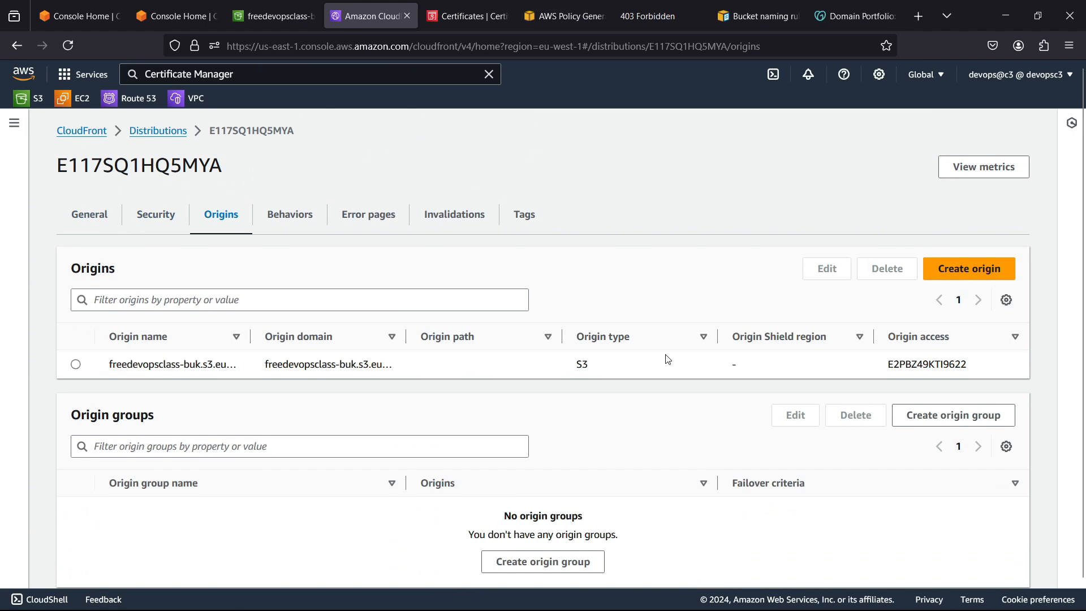
{"action": "scroll", "coordinate": [627, 356], "scroll_direction": "down", "scroll_amount": 1}
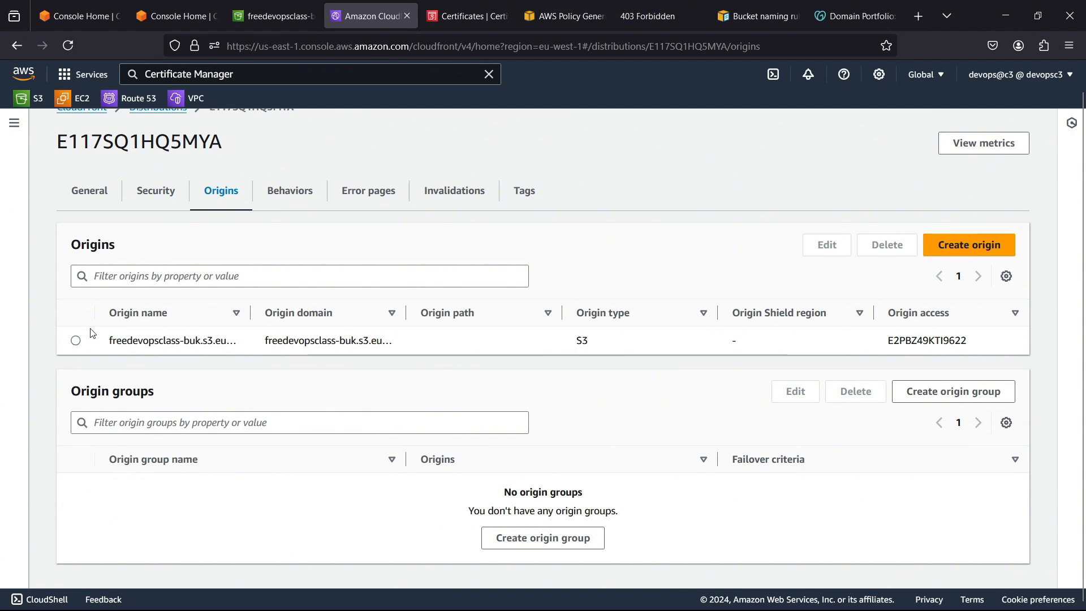
{"action": "left_click", "coordinate": [75, 341]}
{"action": "left_click", "coordinate": [842, 255]}
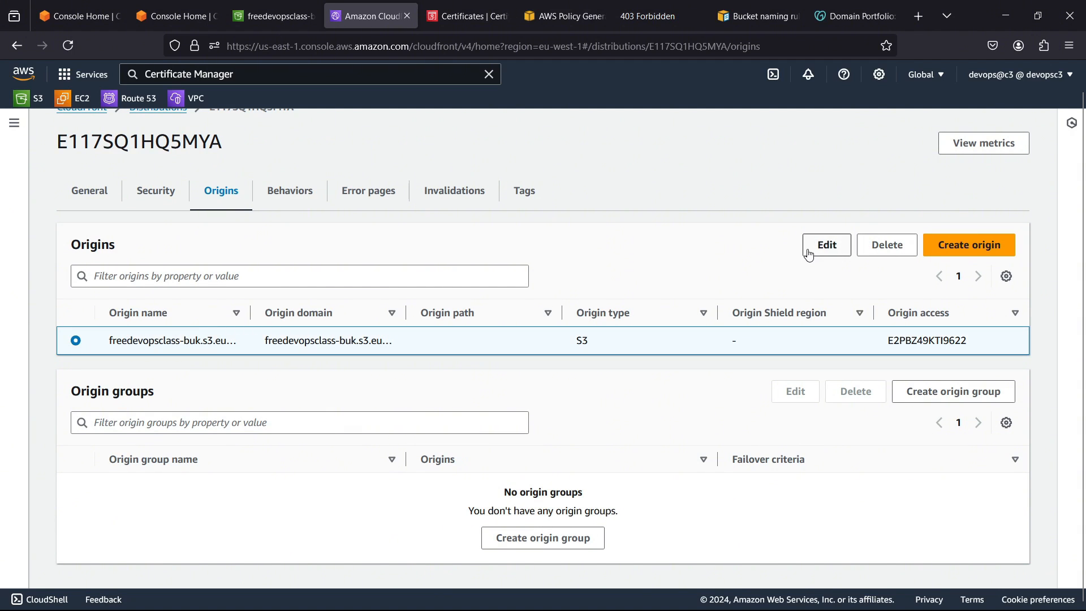
{"action": "scroll", "coordinate": [414, 290], "scroll_direction": "down", "scroll_amount": 4}
{"action": "scroll", "coordinate": [415, 295], "scroll_direction": "down", "scroll_amount": 1}
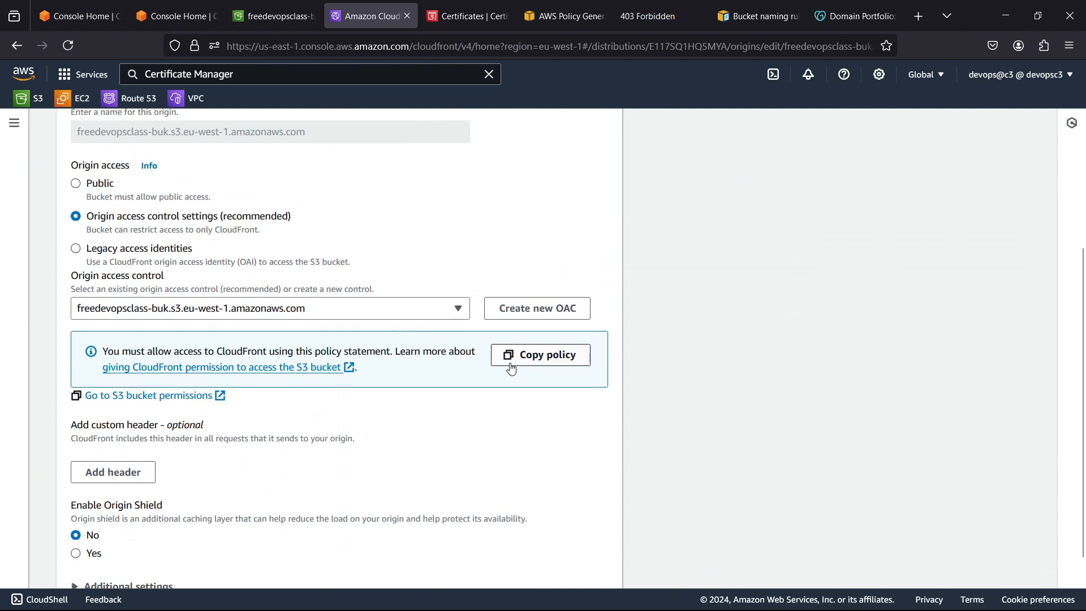
{"action": "left_click", "coordinate": [556, 356]}
{"action": "scroll", "coordinate": [503, 363], "scroll_direction": "down", "scroll_amount": 1}
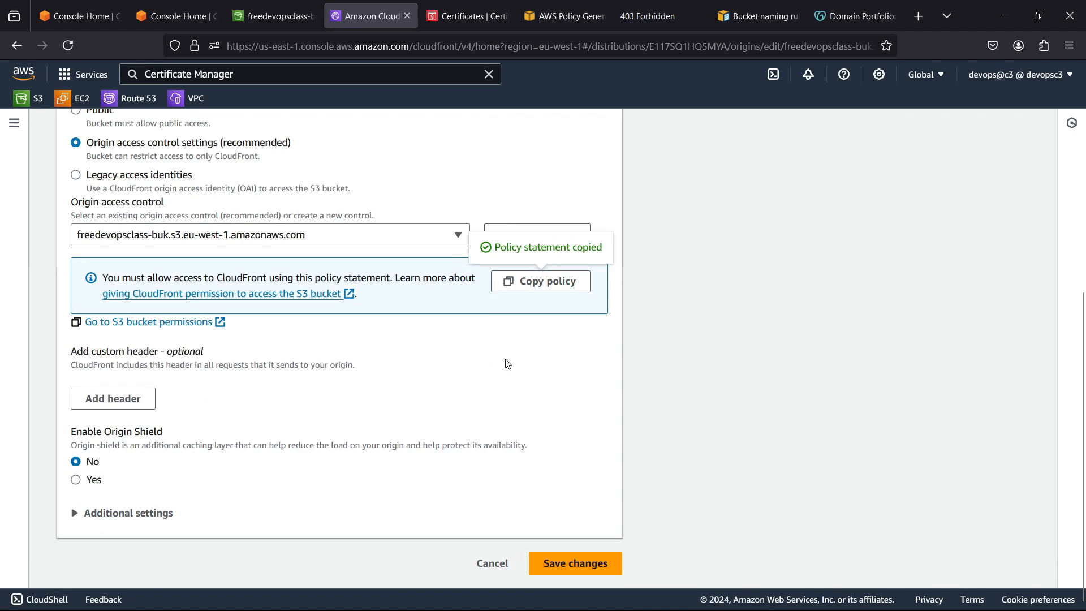
{"action": "left_click", "coordinate": [493, 564]}
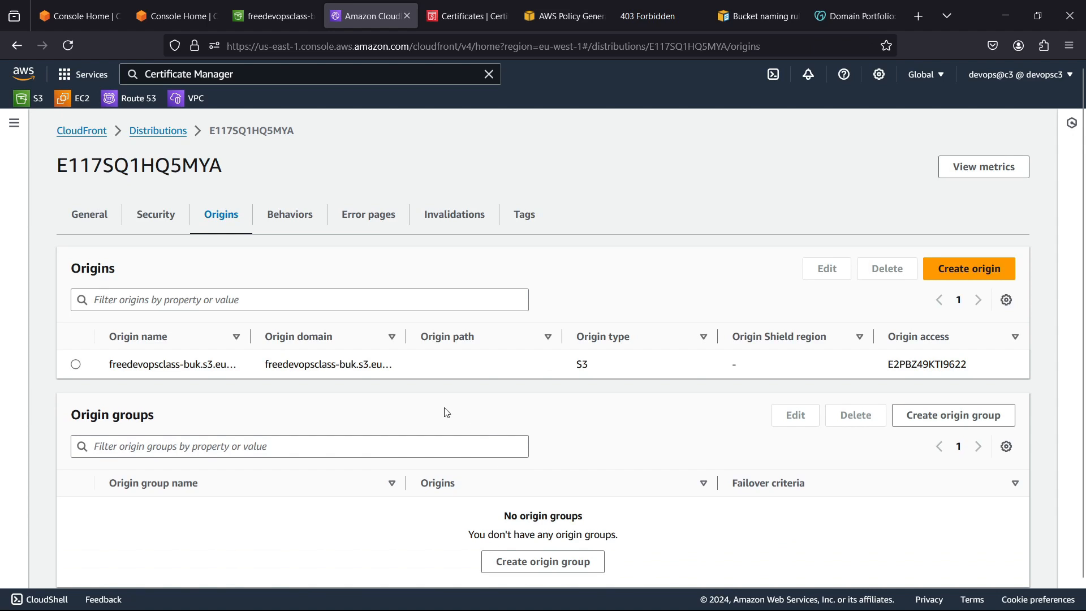
Reload the distribution's general details and check its deployment status and alternate domain name
{"action": "left_click", "coordinate": [87, 218]}
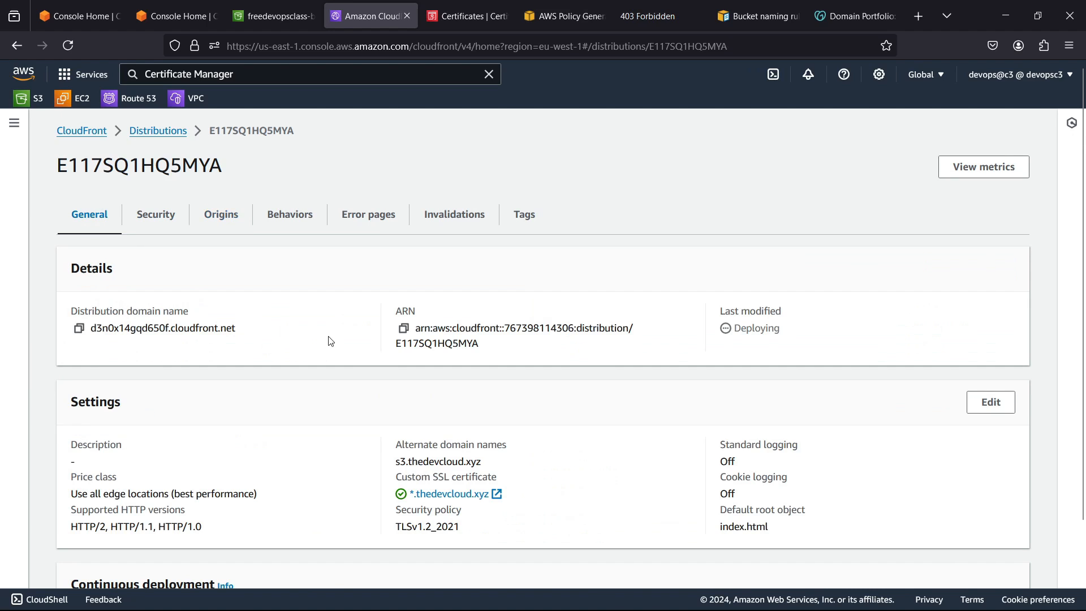
{"action": "left_click", "coordinate": [66, 50]}
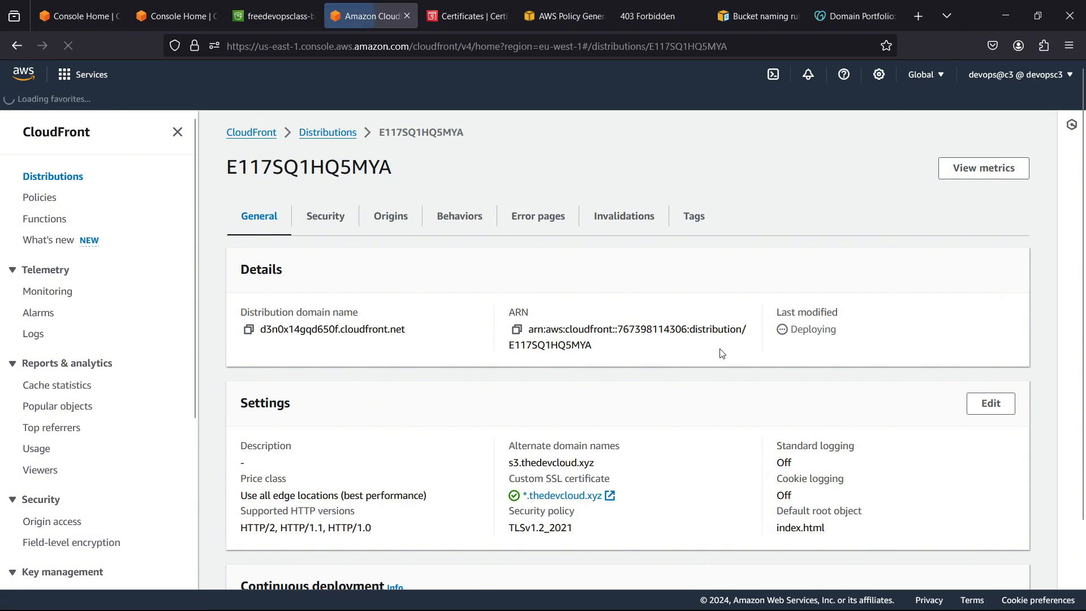
{"action": "scroll", "coordinate": [781, 368], "scroll_direction": "down", "scroll_amount": 2}
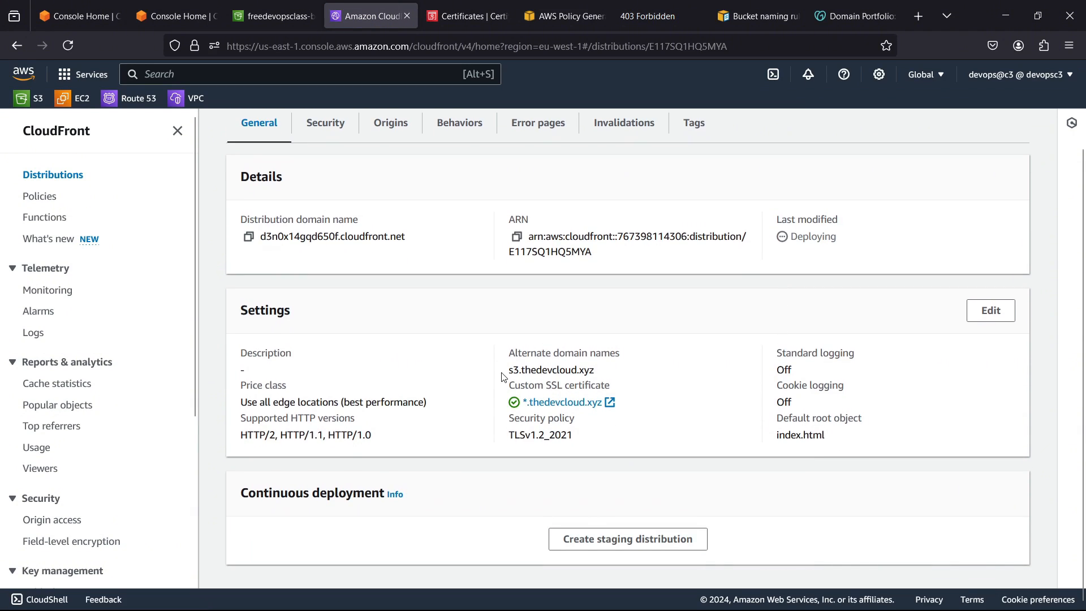
{"action": "left_click_drag", "start_coordinate": [505, 376], "coordinate": [618, 374]}
{"action": "left_click", "coordinate": [628, 382]}
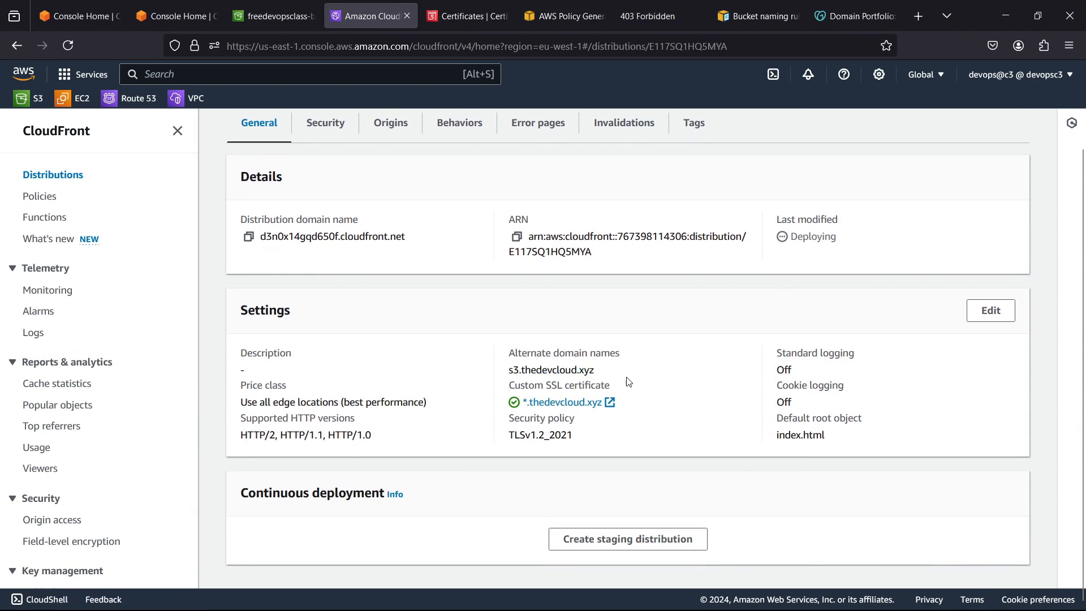
Copy the distribution domain name from the distribution's details
{"action": "scroll", "coordinate": [628, 382], "scroll_direction": "up", "scroll_amount": 2}
{"action": "left_click_drag", "start_coordinate": [269, 315], "coordinate": [410, 320]}
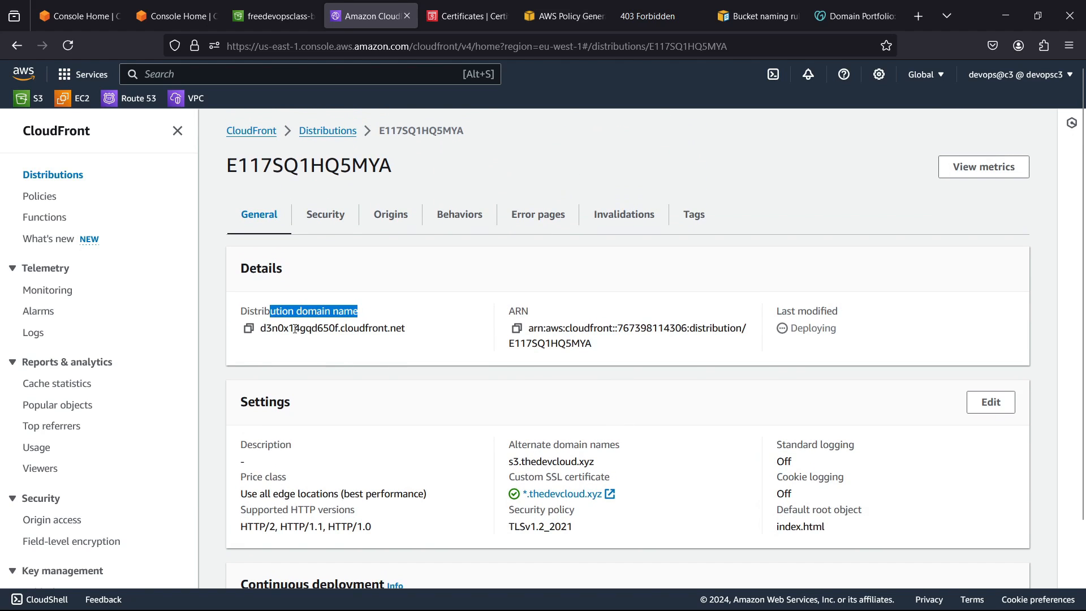
{"action": "left_click", "coordinate": [248, 329]}
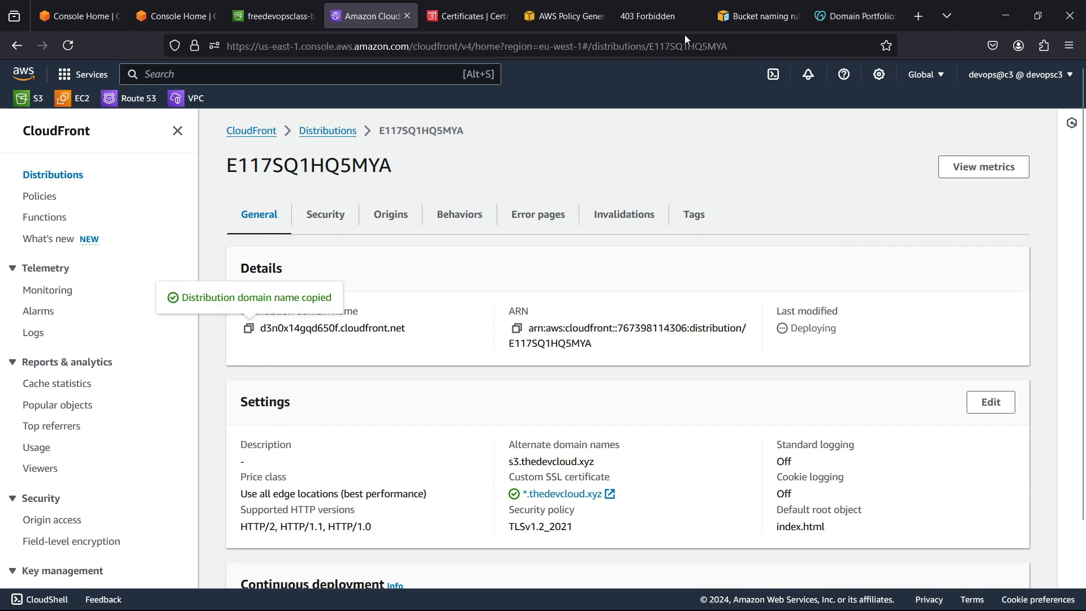
Switch to the GoDaddy DNS records of thedevcloud.xyz and set the new CNAME record's name to s3
{"action": "left_click", "coordinate": [837, 16]}
{"action": "scroll", "coordinate": [469, 208], "scroll_direction": "down", "scroll_amount": 5}
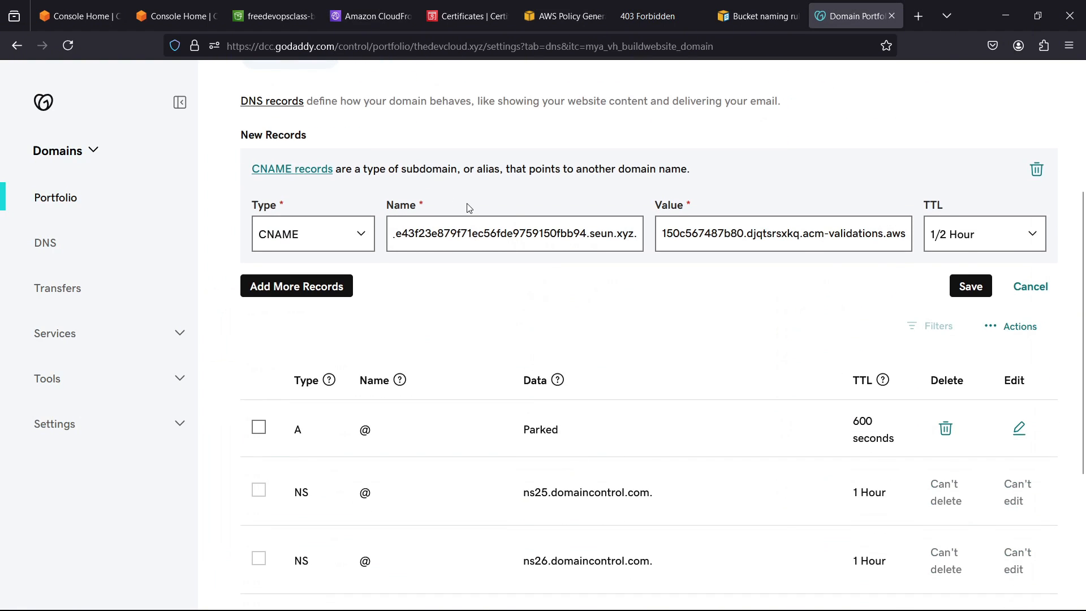
{"action": "left_click", "coordinate": [482, 235]}
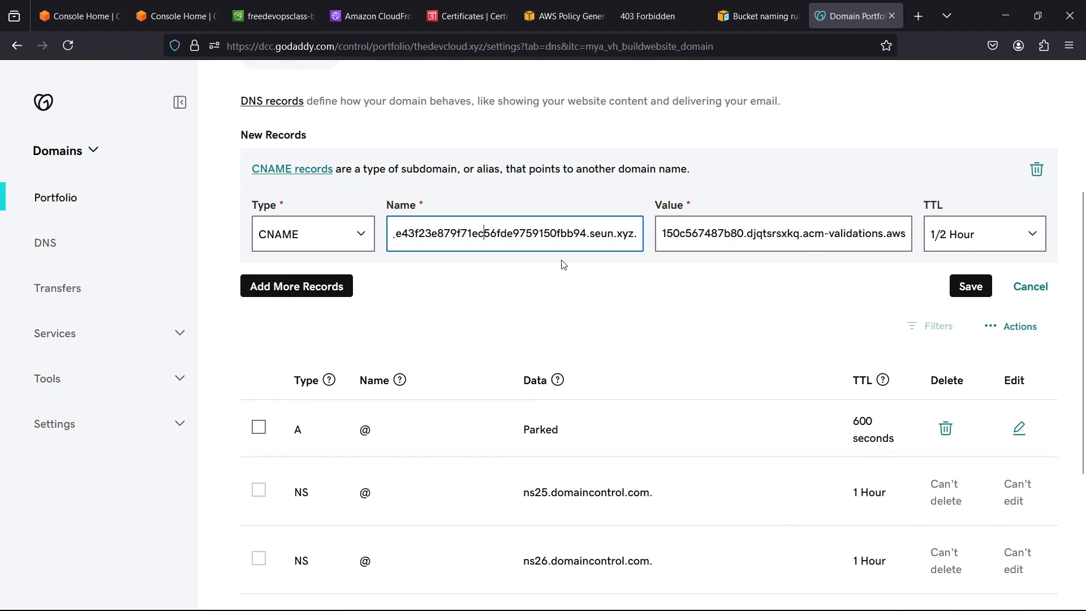
{"action": "key", "text": "ctrl+a"}
{"action": "key", "text": "BackSpace"}
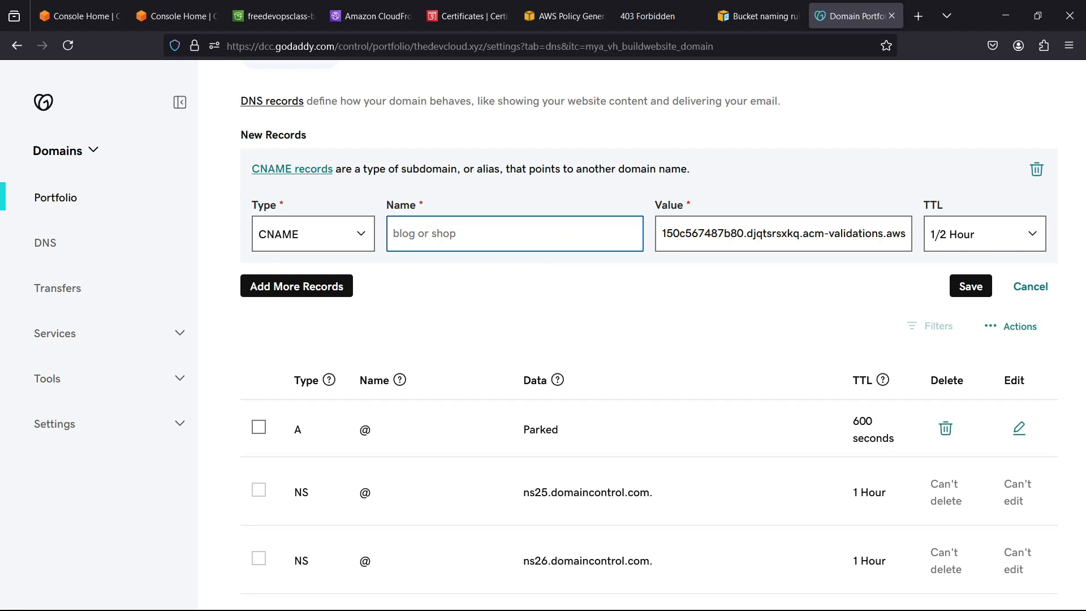
{"action": "type", "text": "s3"}
{"action": "left_click", "coordinate": [790, 237]}
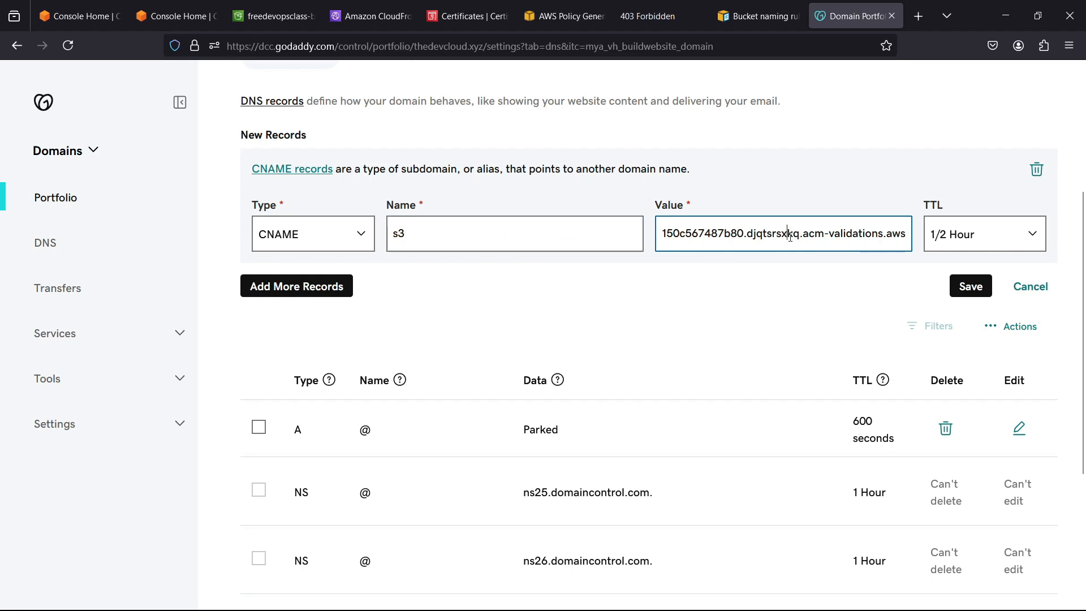
{"action": "key", "text": "ctrl+a"}
{"action": "key", "text": "ctrl+v"}
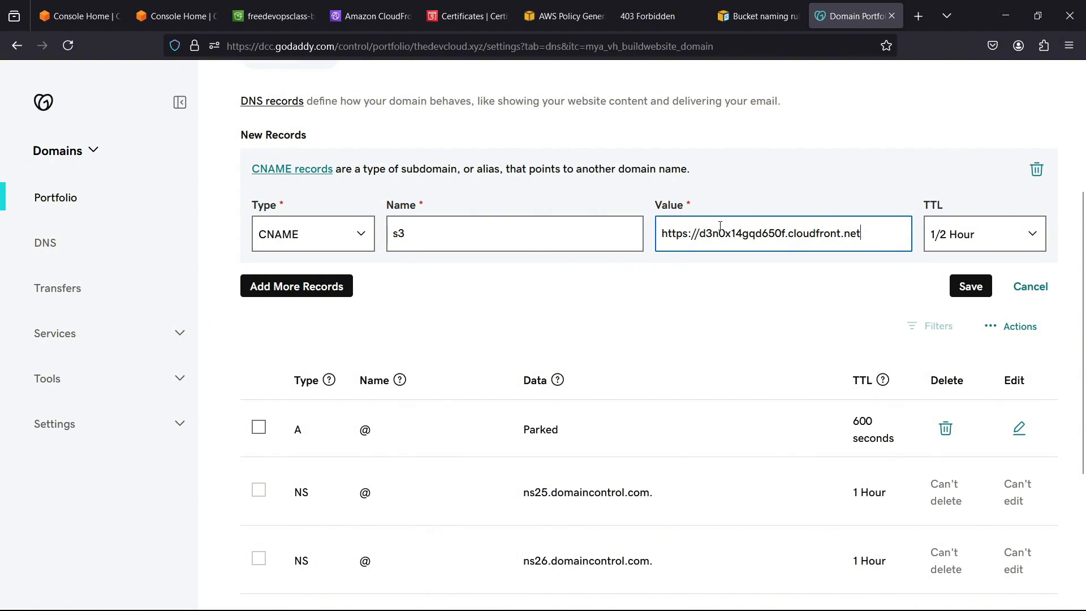
{"action": "left_click_drag", "start_coordinate": [701, 232], "coordinate": [665, 232]}
{"action": "key", "text": "BackSpace"}
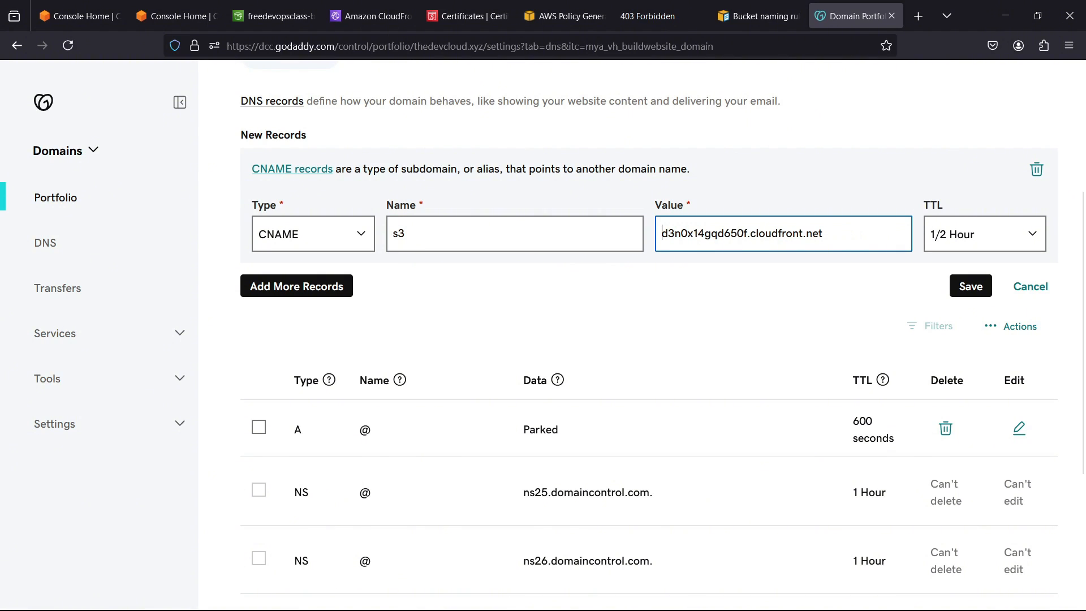
{"action": "left_click", "coordinate": [971, 286]}
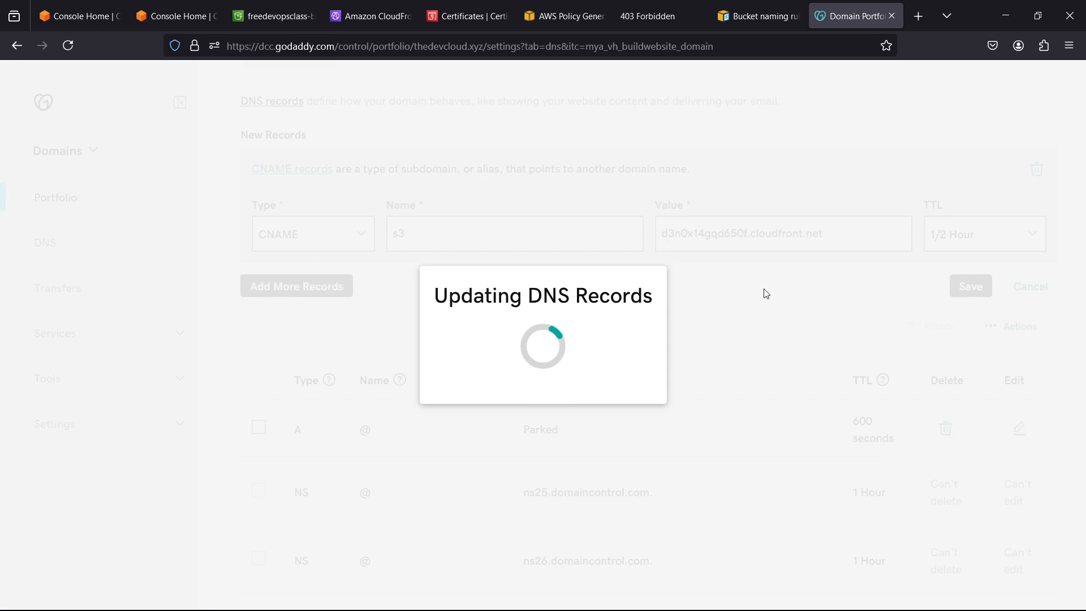
{"action": "key", "text": "Return"}
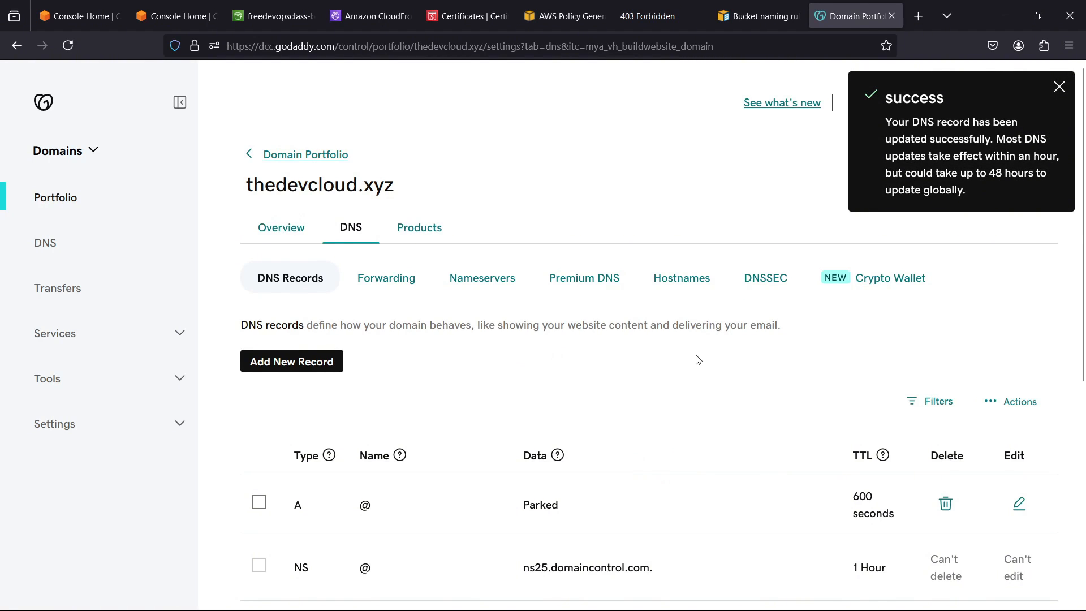
{"action": "scroll", "coordinate": [696, 359], "scroll_direction": "down", "scroll_amount": 6}
{"action": "left_click_drag", "start_coordinate": [518, 340], "coordinate": [701, 335]}
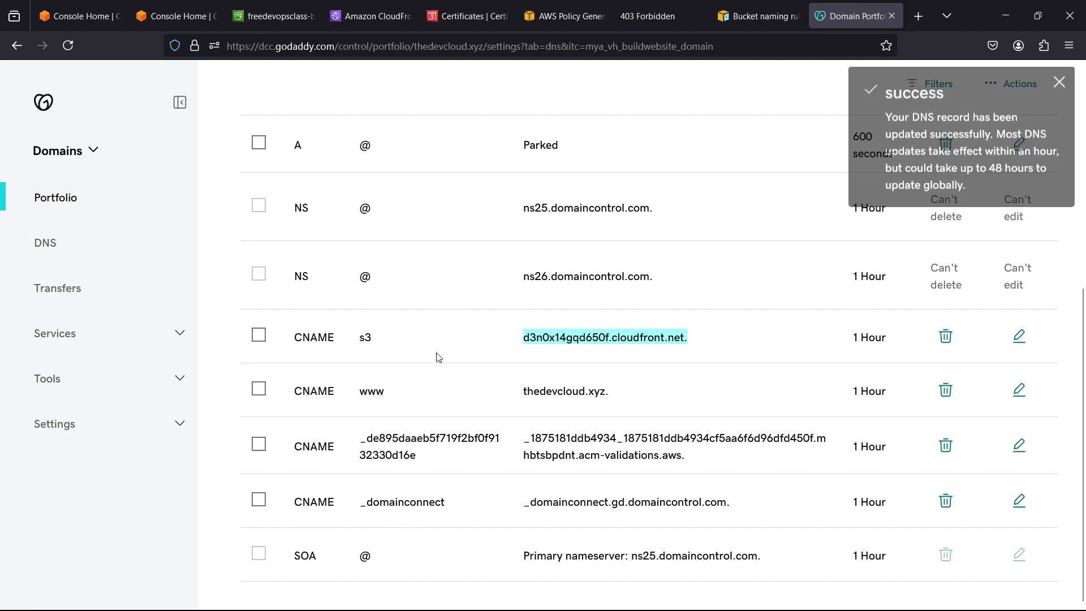
Copy the domain name thedevcloud.xyz and enter s3.thedevcloud.xyz as the address in a new browser tab
{"action": "scroll", "coordinate": [436, 356], "scroll_direction": "up", "scroll_amount": 6}
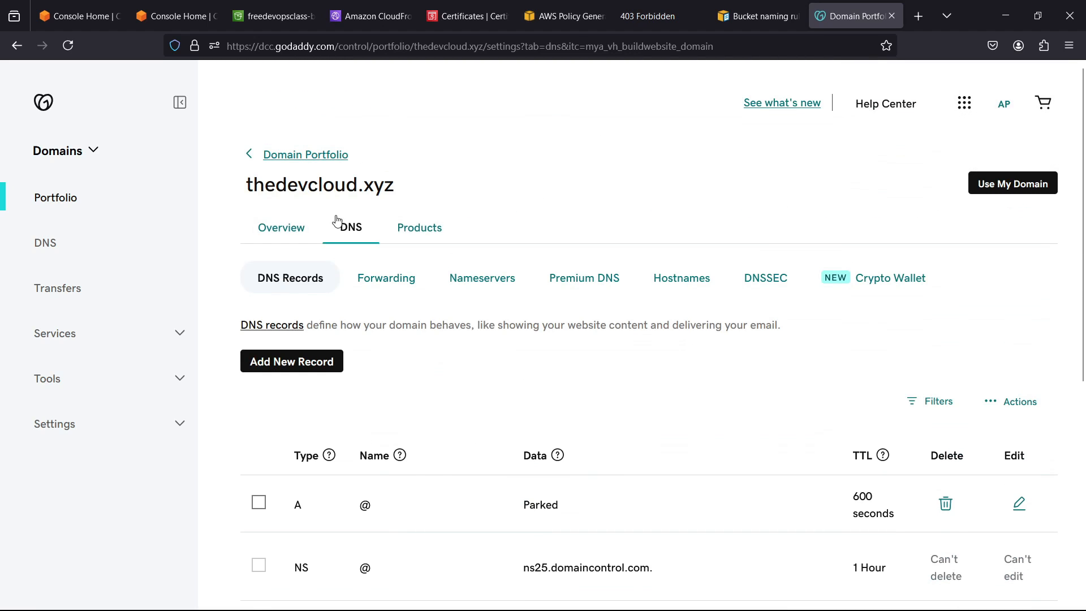
{"action": "left_click_drag", "start_coordinate": [248, 185], "coordinate": [394, 185]}
{"action": "right_click", "coordinate": [356, 188]}
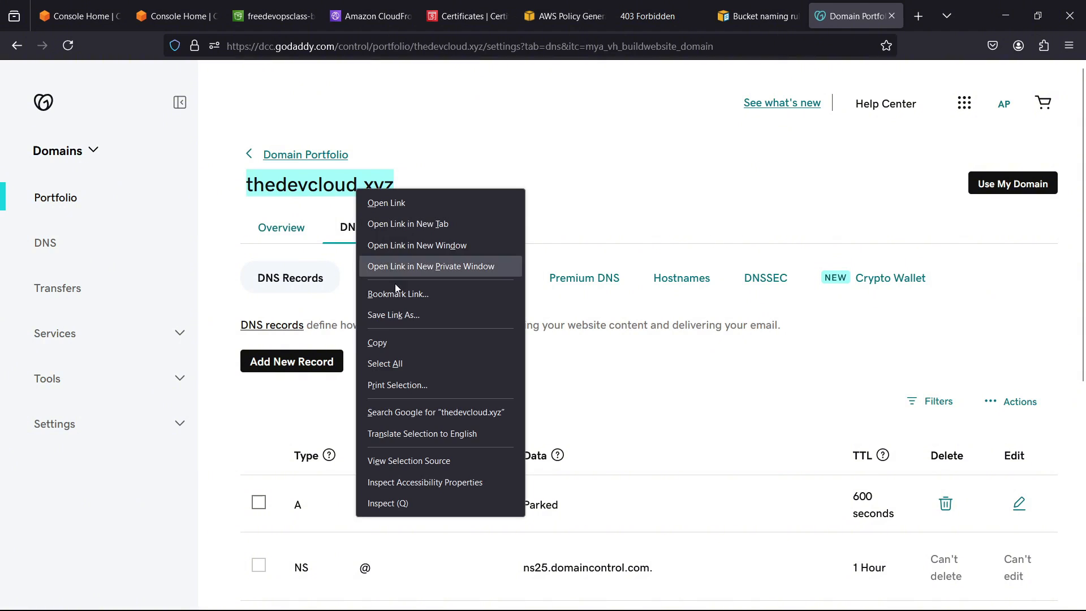
{"action": "left_click", "coordinate": [400, 342]}
{"action": "left_click", "coordinate": [918, 16]}
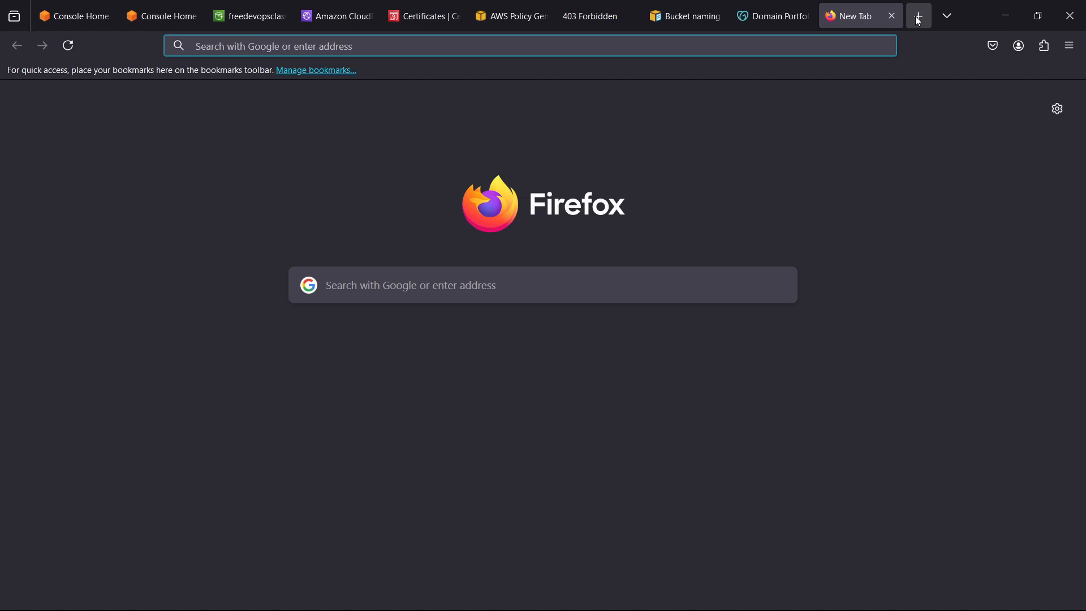
{"action": "type", "text": "s3."}
{"action": "key", "text": "ctrl+v"}
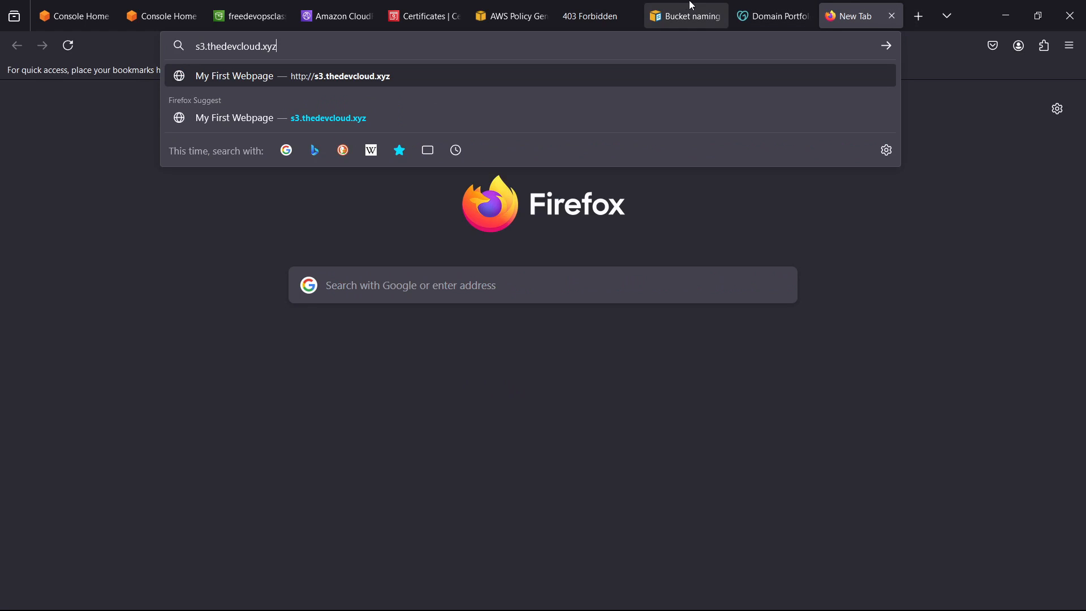
Switch to the CloudFront distribution's details and copy its distribution domain name again
{"action": "left_click", "coordinate": [347, 9]}
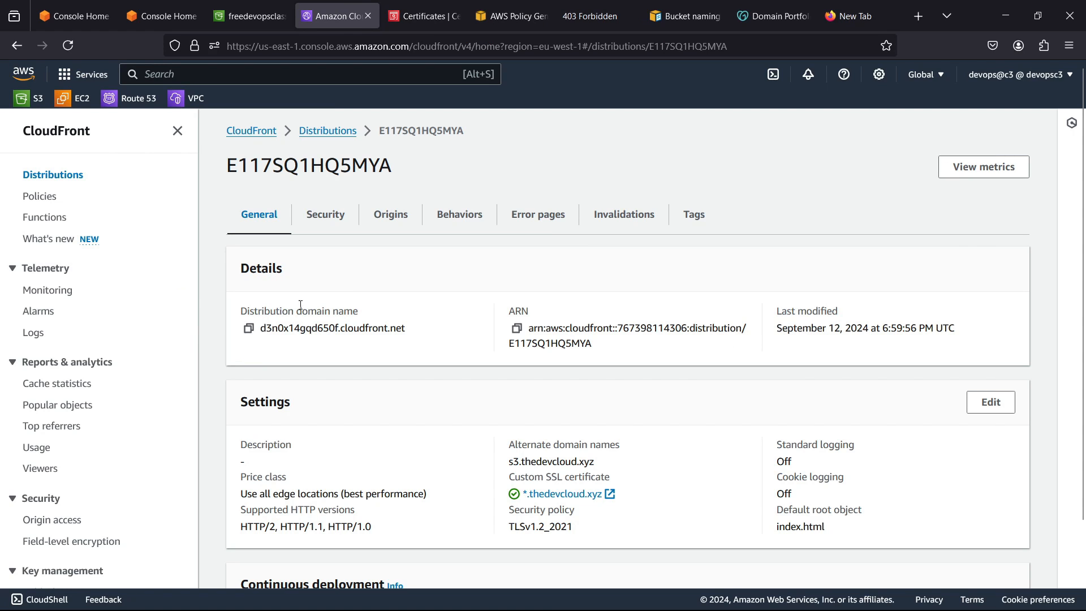
{"action": "scroll", "coordinate": [308, 323], "scroll_direction": "down", "scroll_amount": 2}
{"action": "scroll", "coordinate": [312, 327], "scroll_direction": "up", "scroll_amount": 2}
{"action": "scroll", "coordinate": [429, 308], "scroll_direction": "down", "scroll_amount": 2}
{"action": "left_click", "coordinate": [248, 252]}
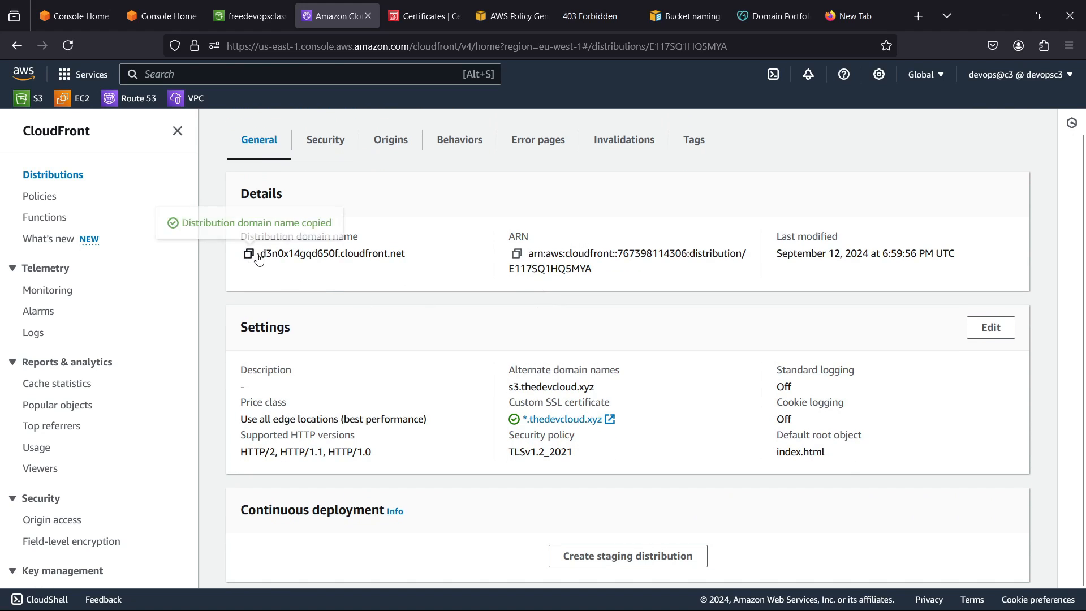
Load the copied distribution domain in another new browser tab and check the served page's address and heading
{"action": "left_click", "coordinate": [851, 15]}
{"action": "left_click", "coordinate": [918, 17]}
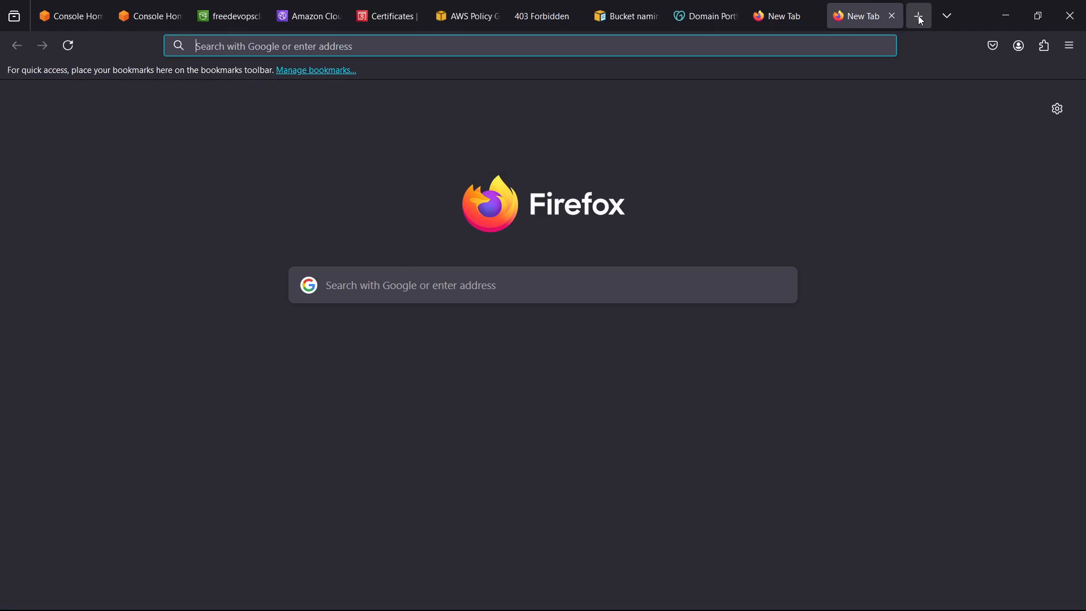
{"action": "key", "text": "ctrl+v"}
{"action": "key", "text": "Return"}
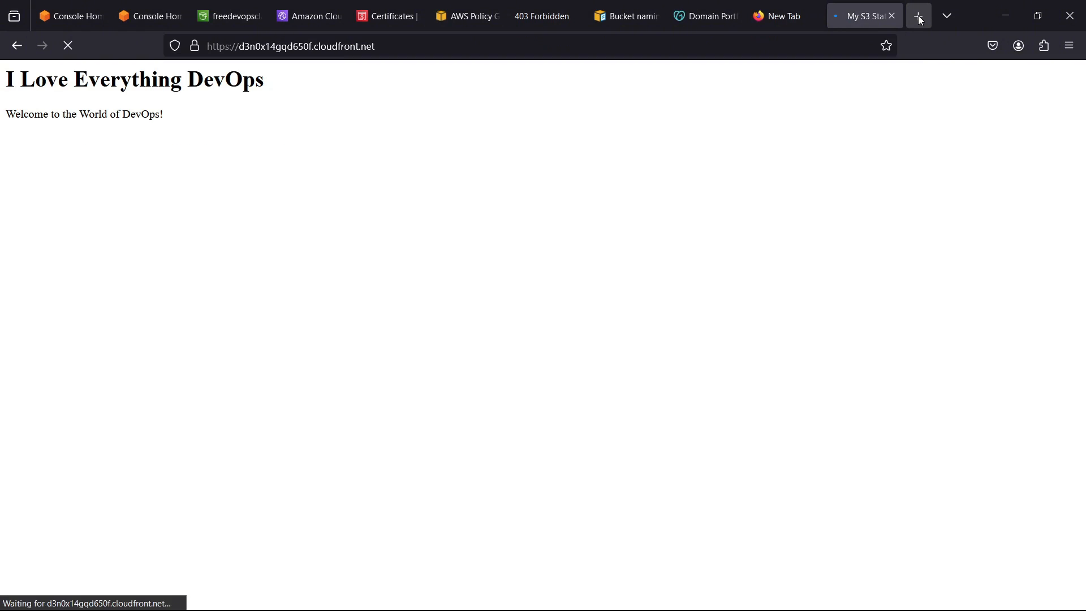
{"action": "left_click_drag", "start_coordinate": [235, 46], "coordinate": [373, 47]}
{"action": "left_click", "coordinate": [389, 46]}
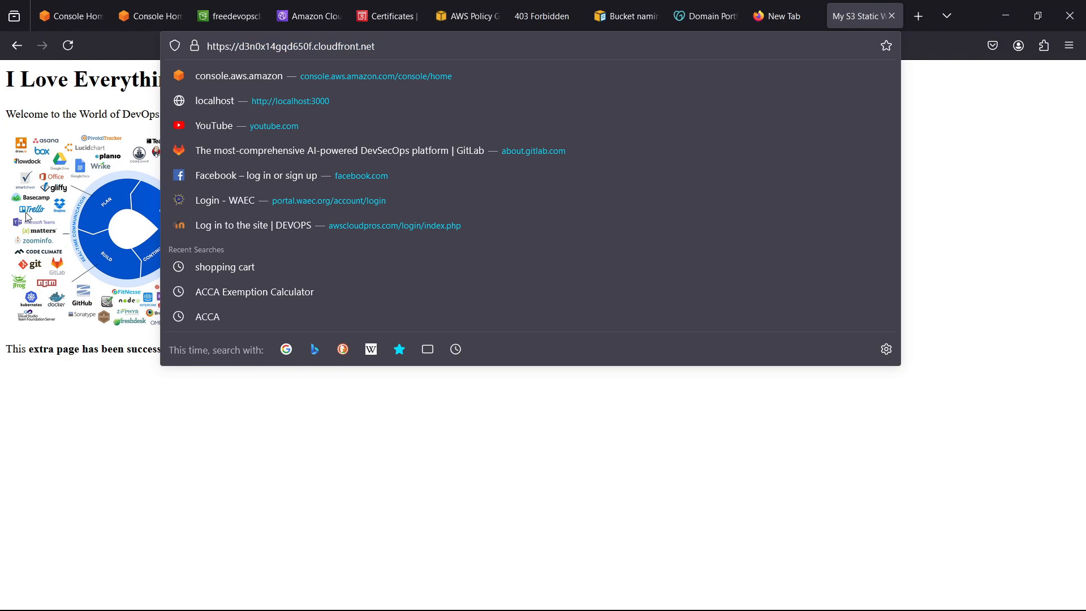
{"action": "left_click", "coordinate": [2, 203]}
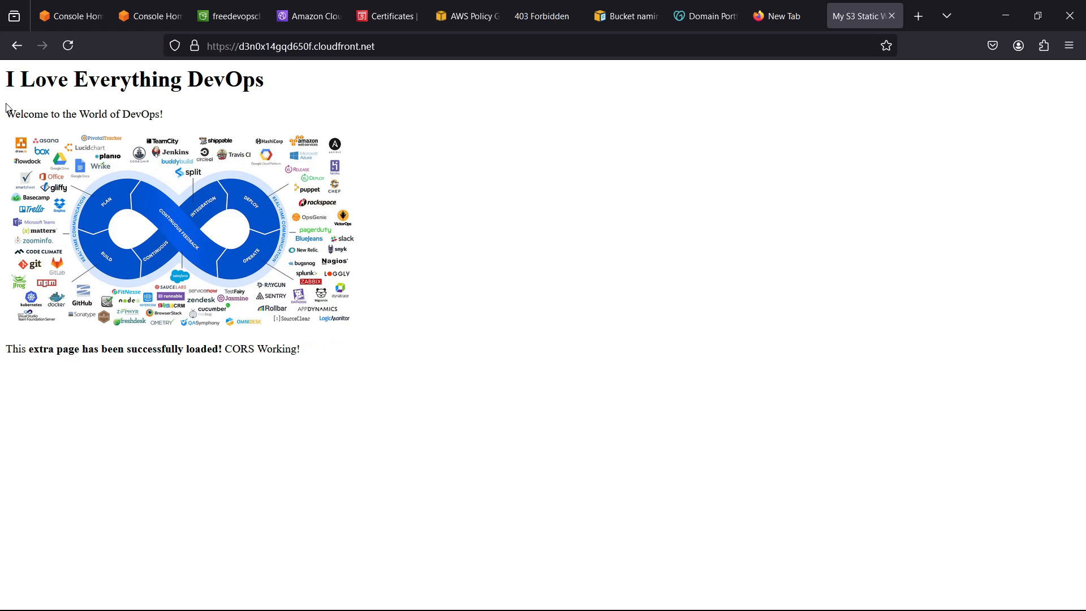
{"action": "left_click_drag", "start_coordinate": [9, 80], "coordinate": [270, 90]}
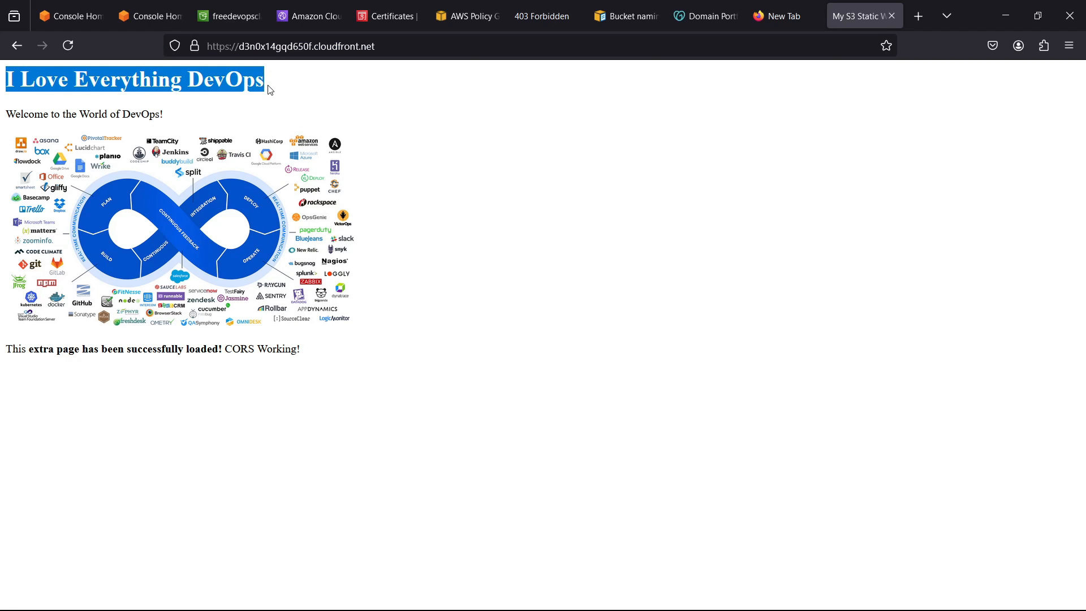
{"action": "left_click", "coordinate": [183, 97]}
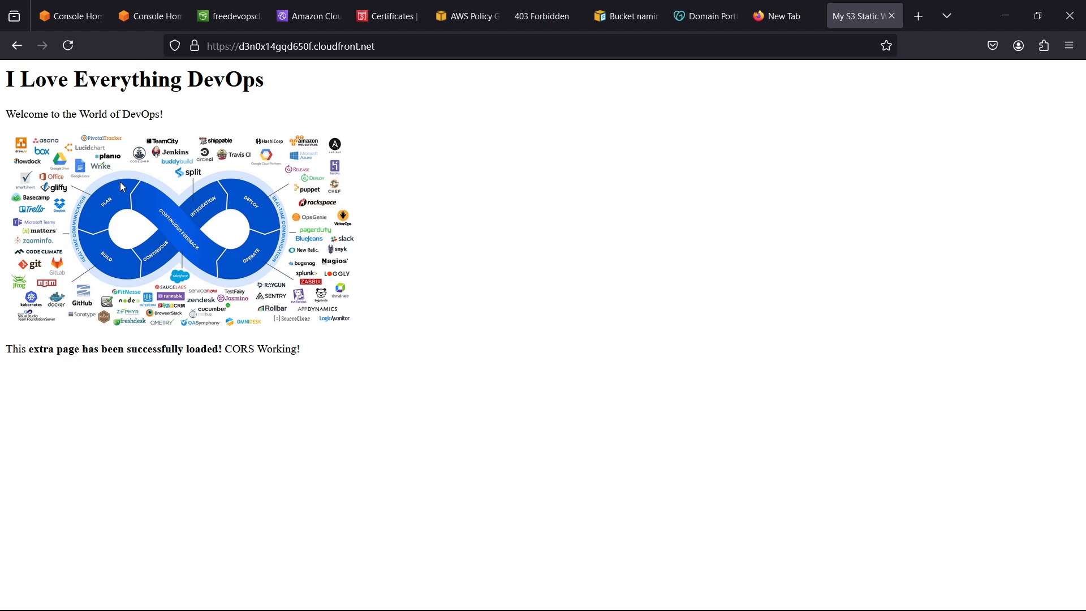
Load the prepared address s3.thedevcloud.xyz and check the page served at the custom domain
{"action": "left_click", "coordinate": [787, 15]}
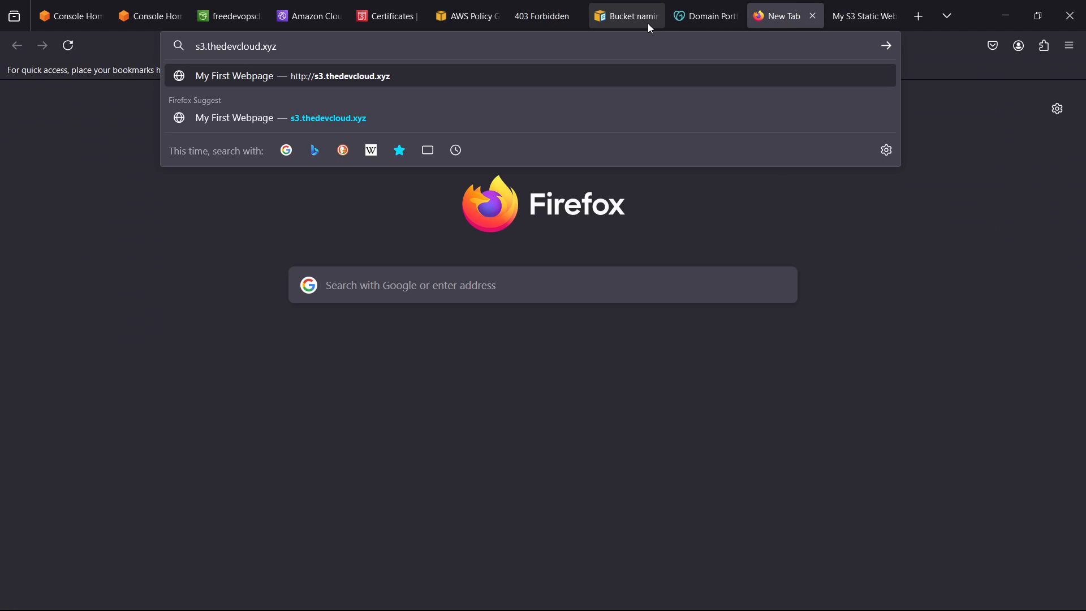
{"action": "key", "text": "Return"}
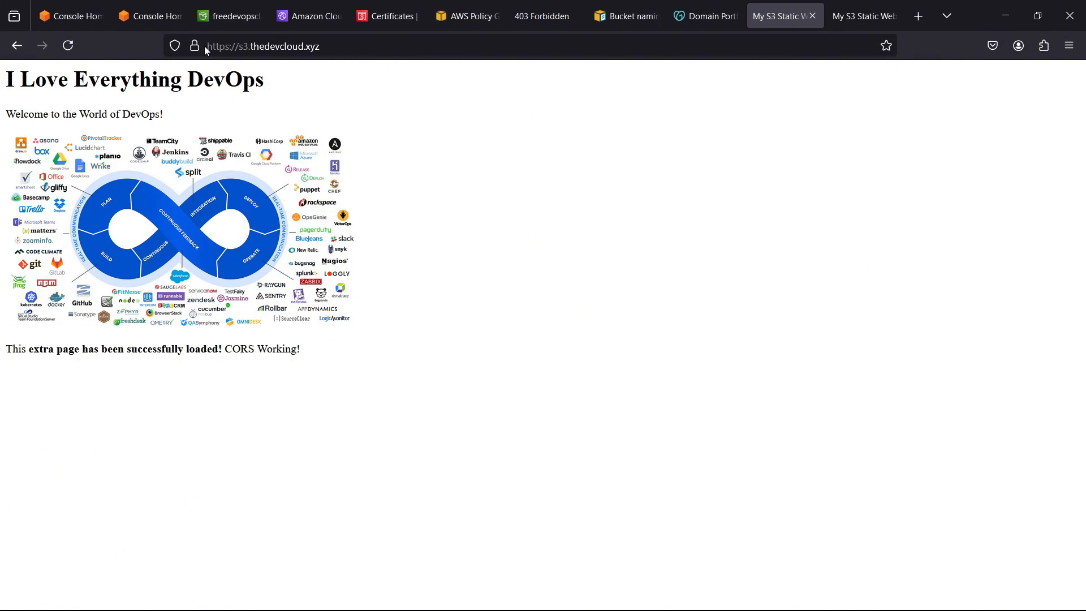
{"action": "left_click", "coordinate": [286, 53]}
{"action": "left_click", "coordinate": [712, 446]}
View the SSL certificate of the page at d3n0x14gqd650f.cloudfront.net and examine its subject common name
{"action": "left_click", "coordinate": [862, 16]}
{"action": "left_click", "coordinate": [189, 50]}
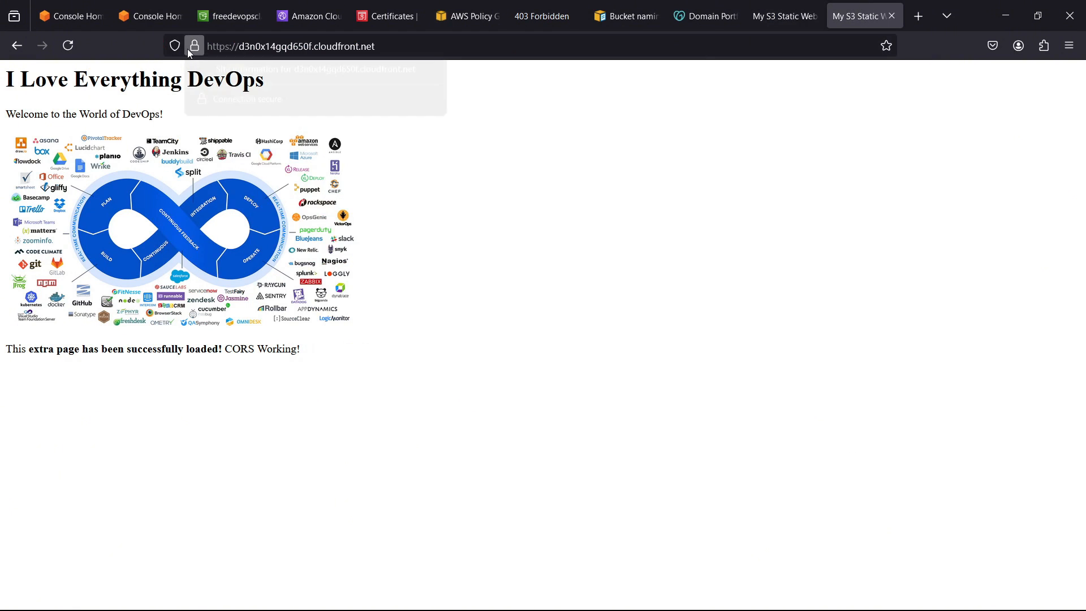
{"action": "left_click", "coordinate": [303, 100]}
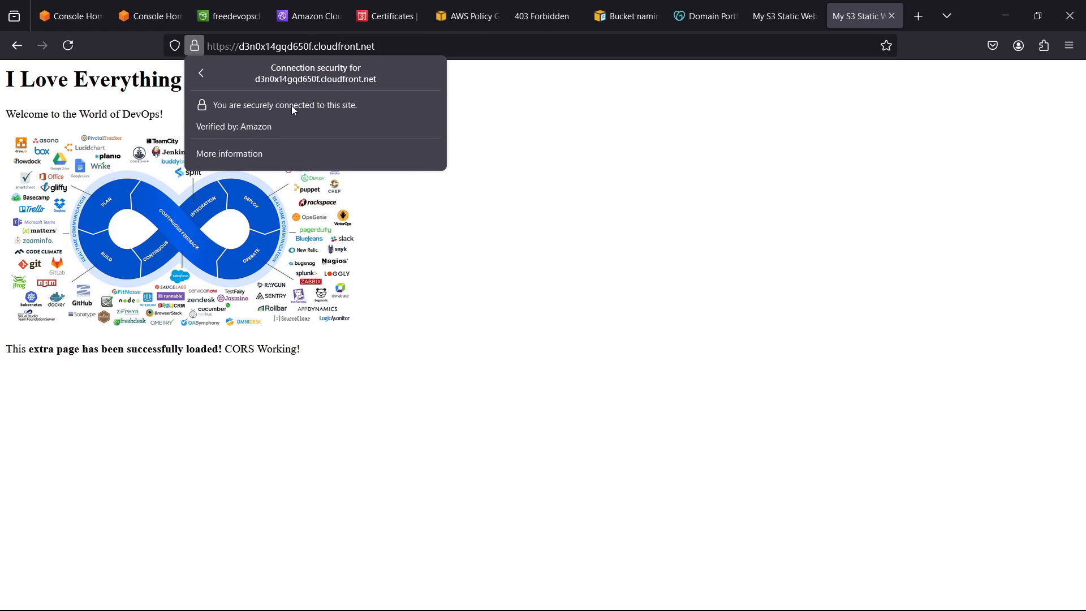
{"action": "left_click", "coordinate": [249, 154]}
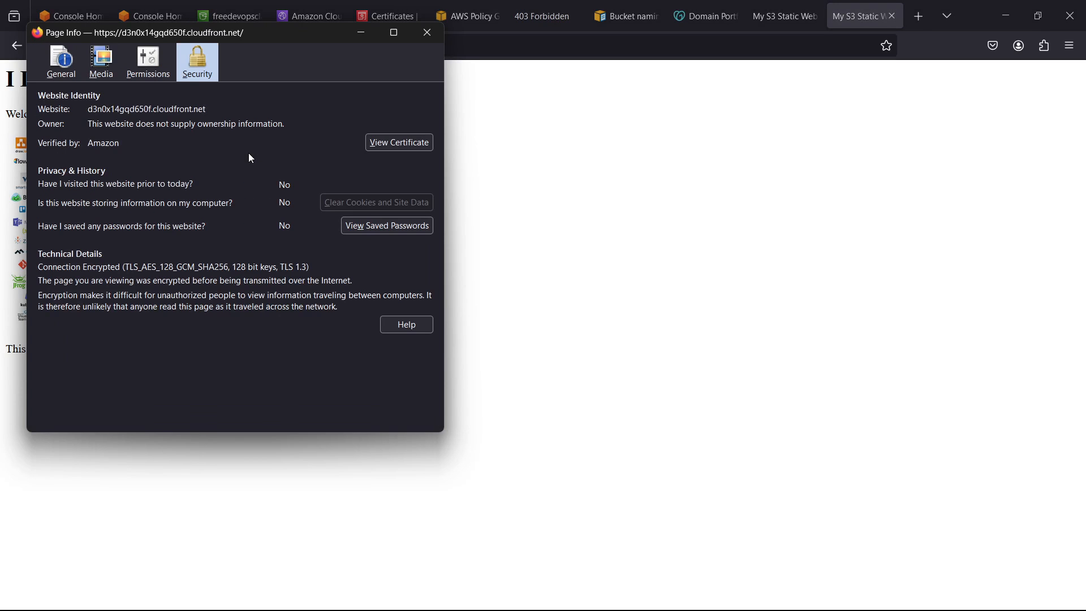
{"action": "left_click", "coordinate": [403, 145]}
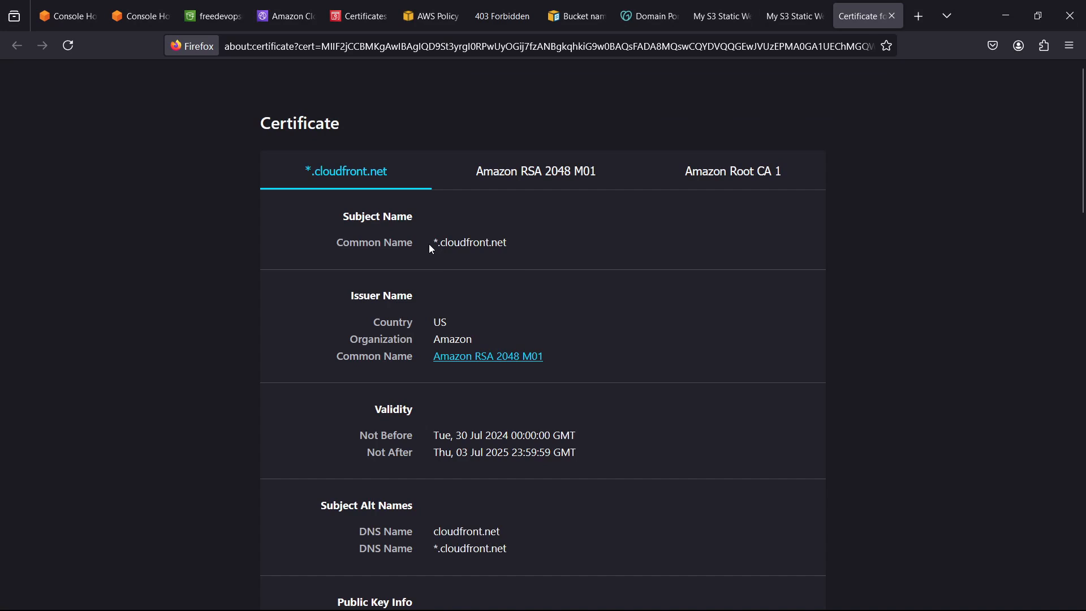
{"action": "left_click_drag", "start_coordinate": [436, 242], "coordinate": [522, 250]}
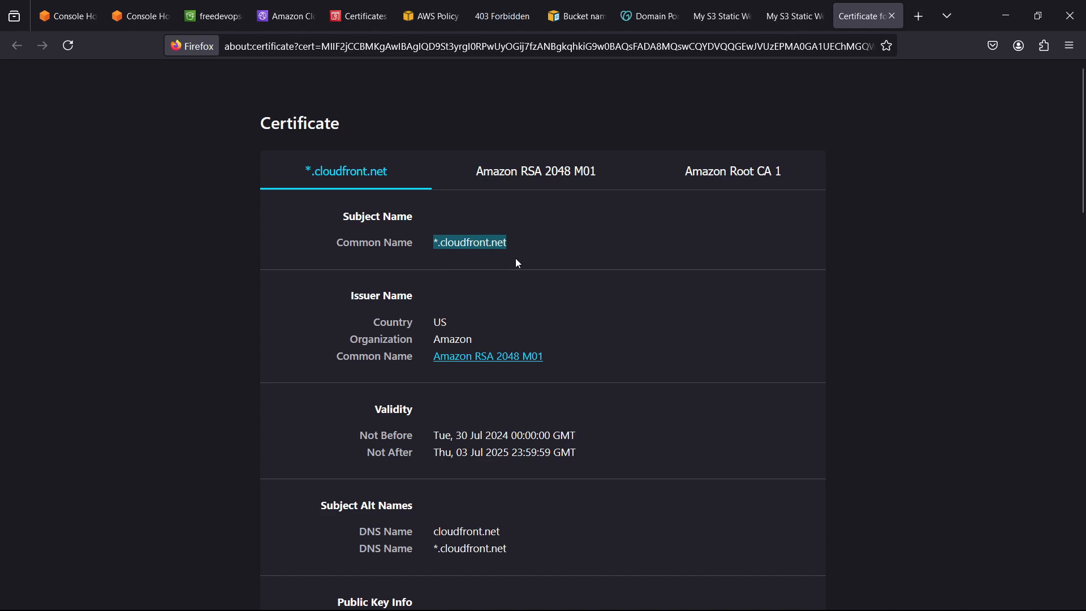
{"action": "scroll", "coordinate": [517, 259], "scroll_direction": "down", "scroll_amount": 4}
{"action": "scroll", "coordinate": [517, 263], "scroll_direction": "up", "scroll_amount": 4}
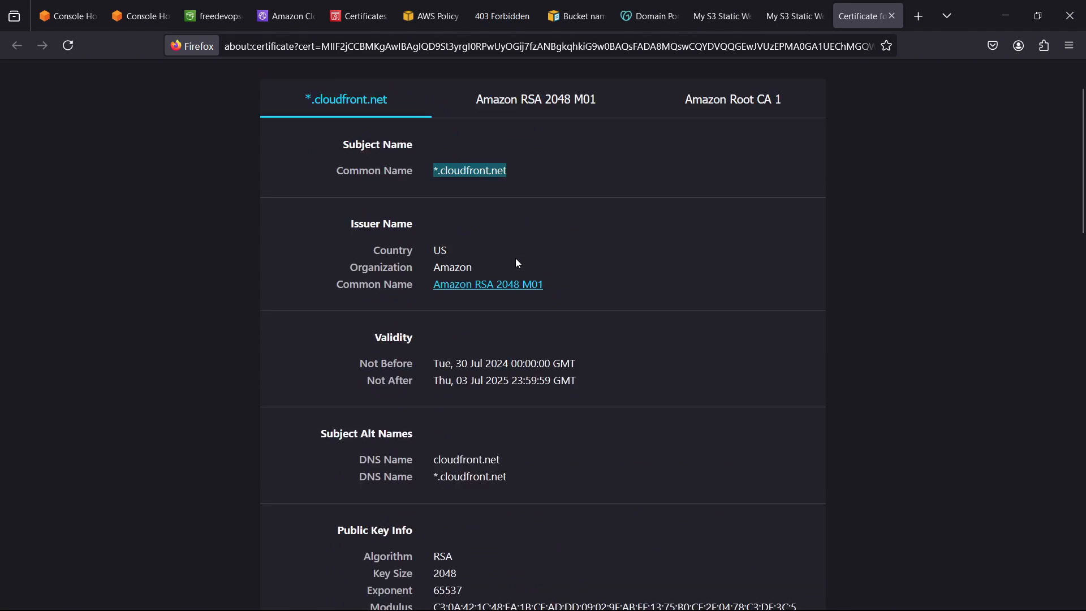
View the SSL certificate of the page at s3.thedevcloud.xyz and examine its subject common name
{"action": "left_click", "coordinate": [791, 16]}
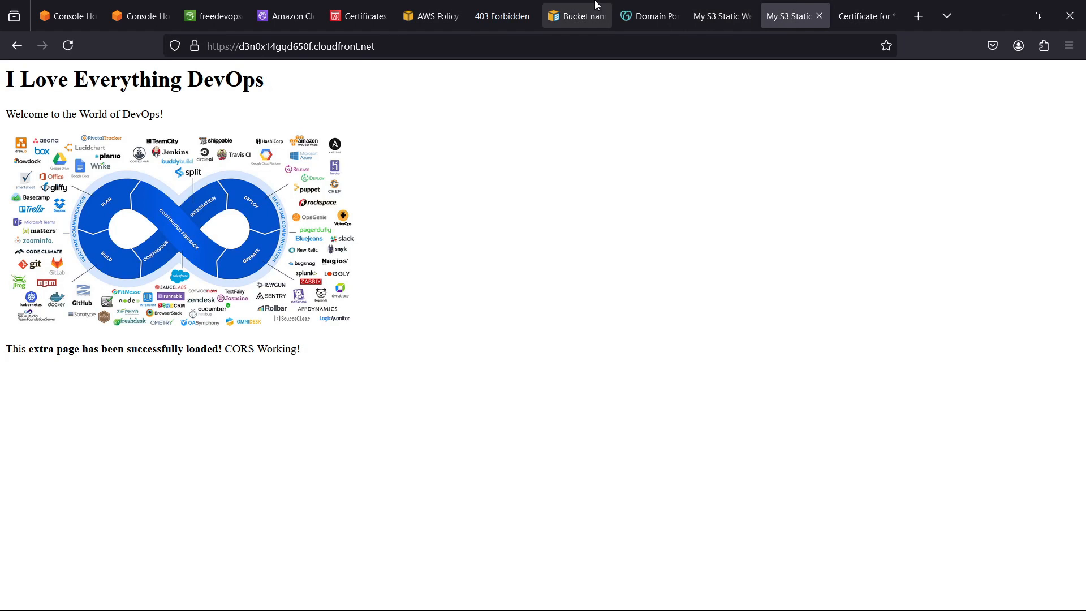
{"action": "left_click", "coordinate": [721, 16]}
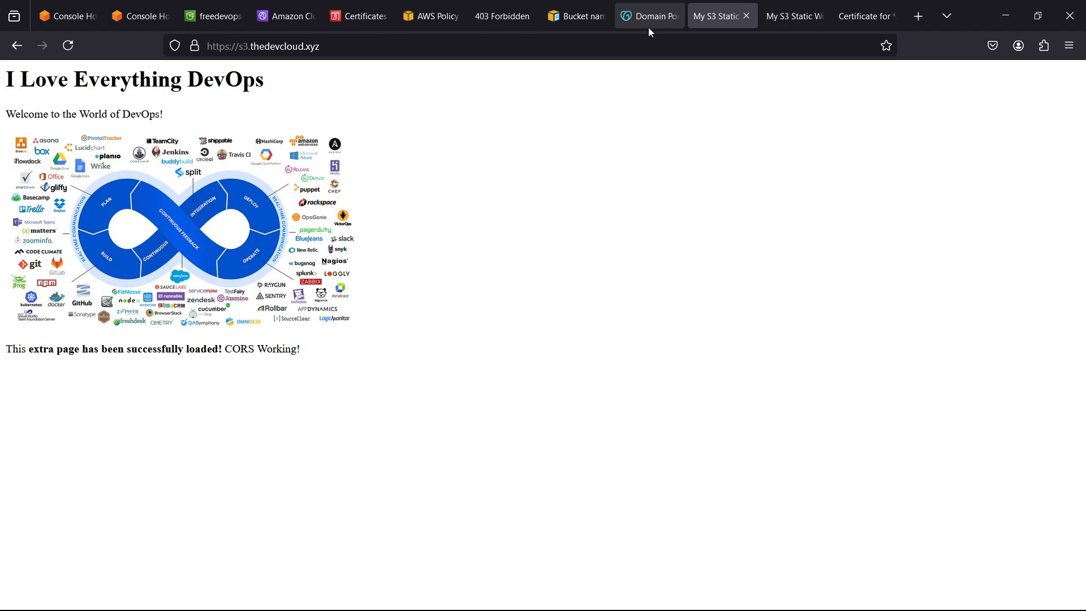
{"action": "left_click", "coordinate": [194, 46]}
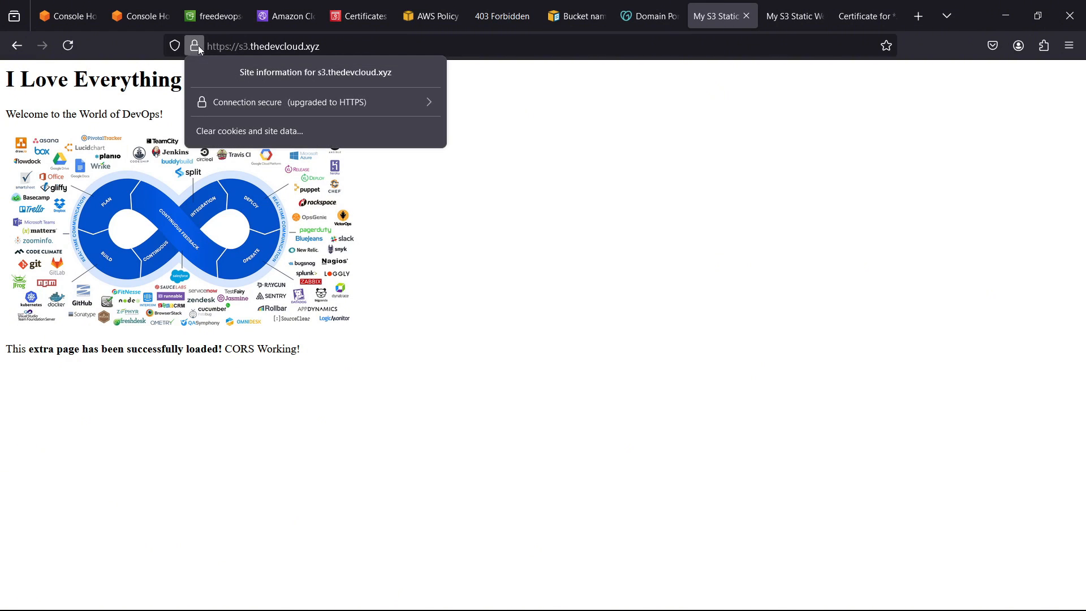
{"action": "left_click", "coordinate": [271, 103]}
{"action": "left_click", "coordinate": [229, 150]}
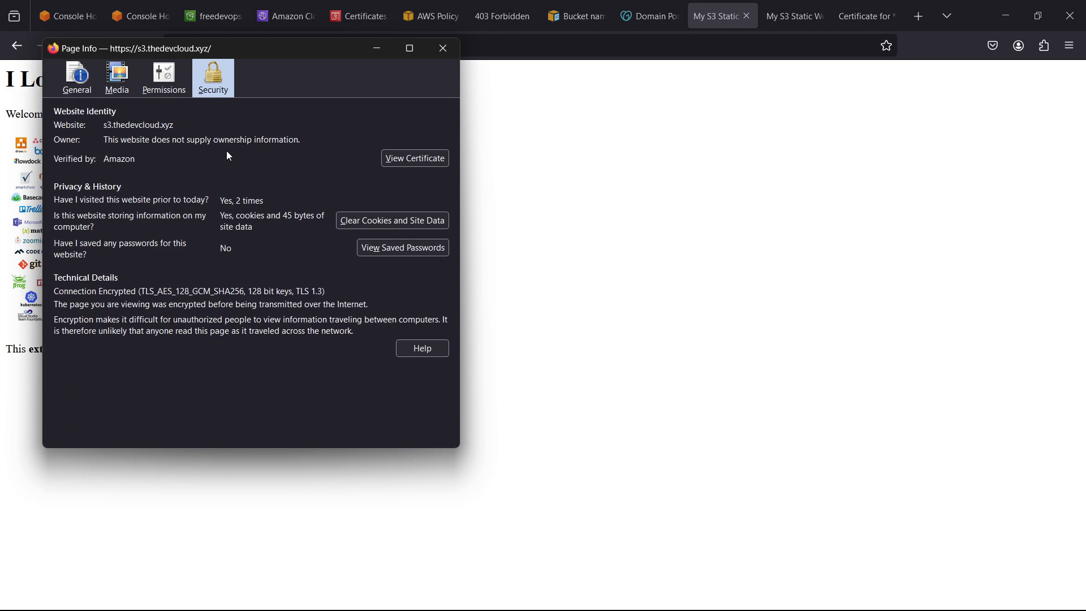
{"action": "left_click", "coordinate": [390, 158]}
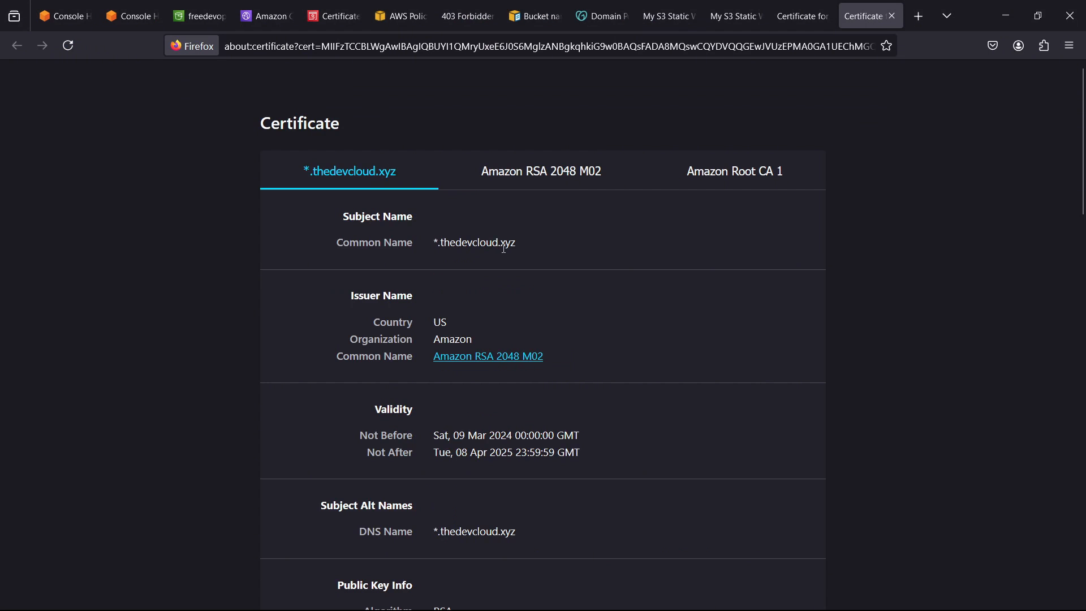
{"action": "left_click_drag", "start_coordinate": [523, 246], "coordinate": [448, 243]}
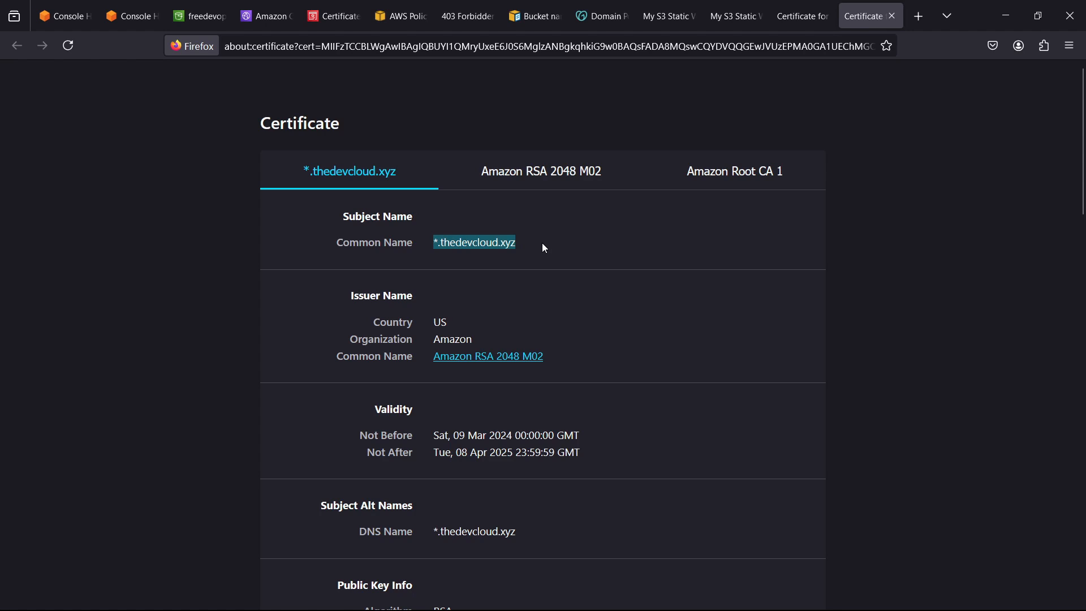
{"action": "scroll", "coordinate": [542, 243], "scroll_direction": "down", "scroll_amount": 5}
{"action": "scroll", "coordinate": [542, 247], "scroll_direction": "up", "scroll_amount": 5}
Close the distribution domain page and both certificate pages, keeping the s3.thedevcloud.xyz page open
{"action": "left_click", "coordinate": [742, 5]}
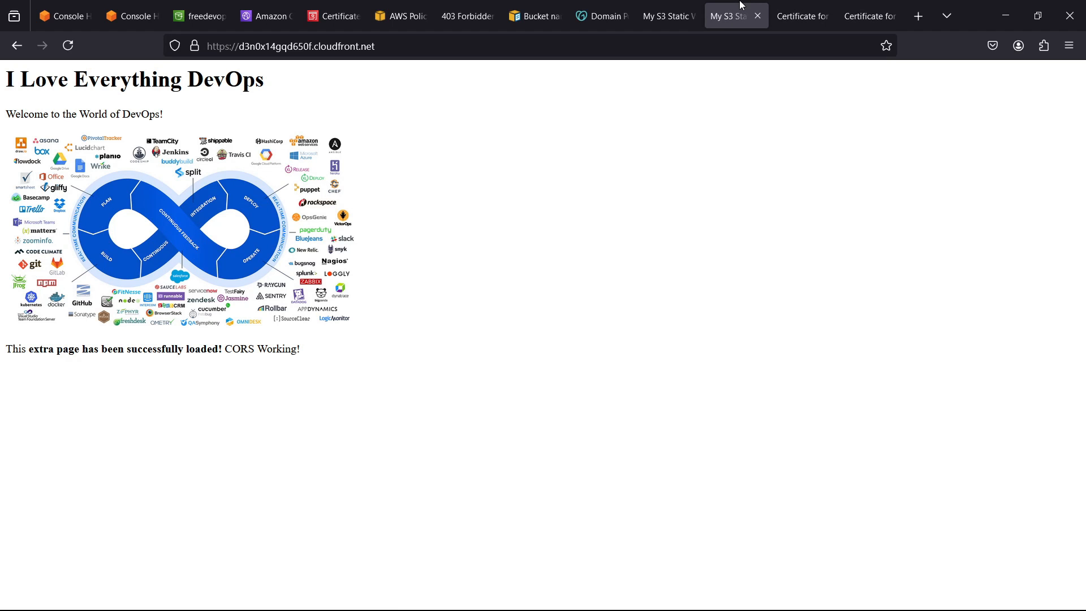
{"action": "left_click", "coordinate": [756, 17]}
{"action": "left_click", "coordinate": [756, 17]}
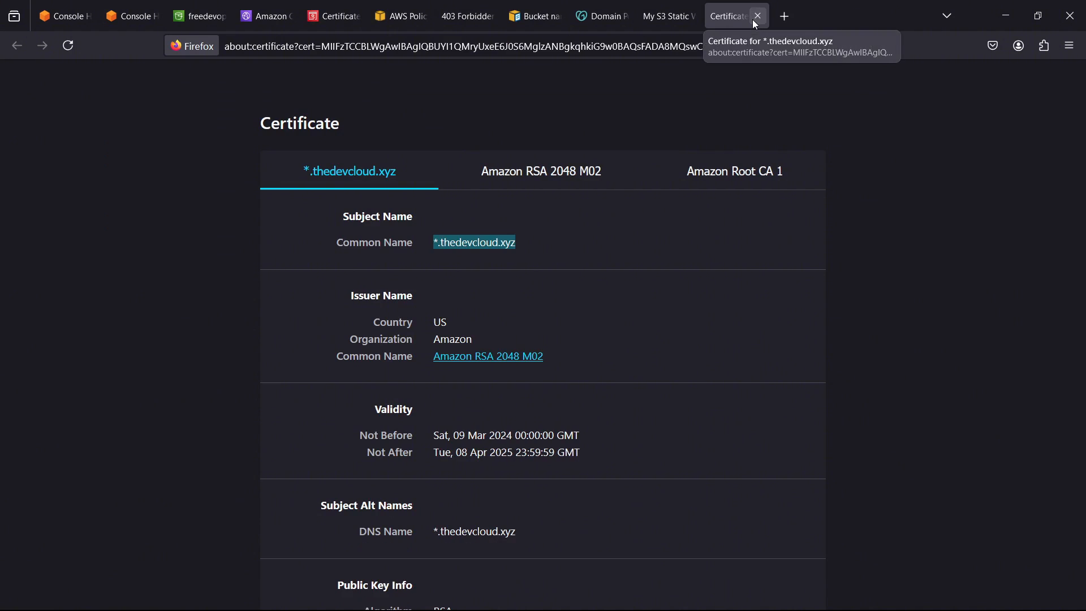
{"action": "left_click", "coordinate": [756, 16]}
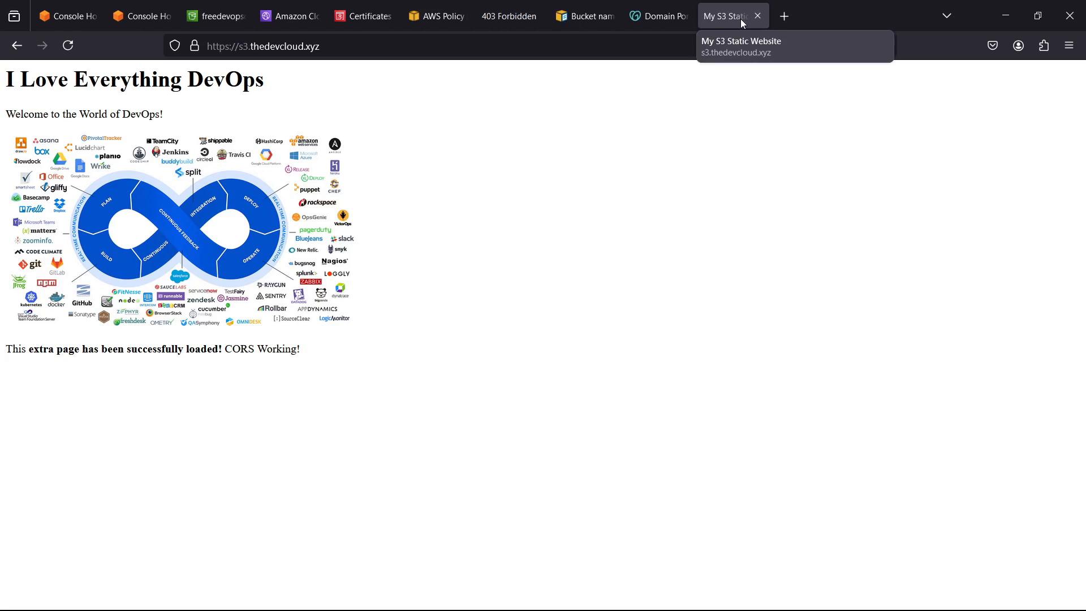
Review the public access settings and bucket policy of freedevopsclass-buk, and reload the page at s3.thedevcloud.xyz
{"action": "left_click", "coordinate": [247, 11]}
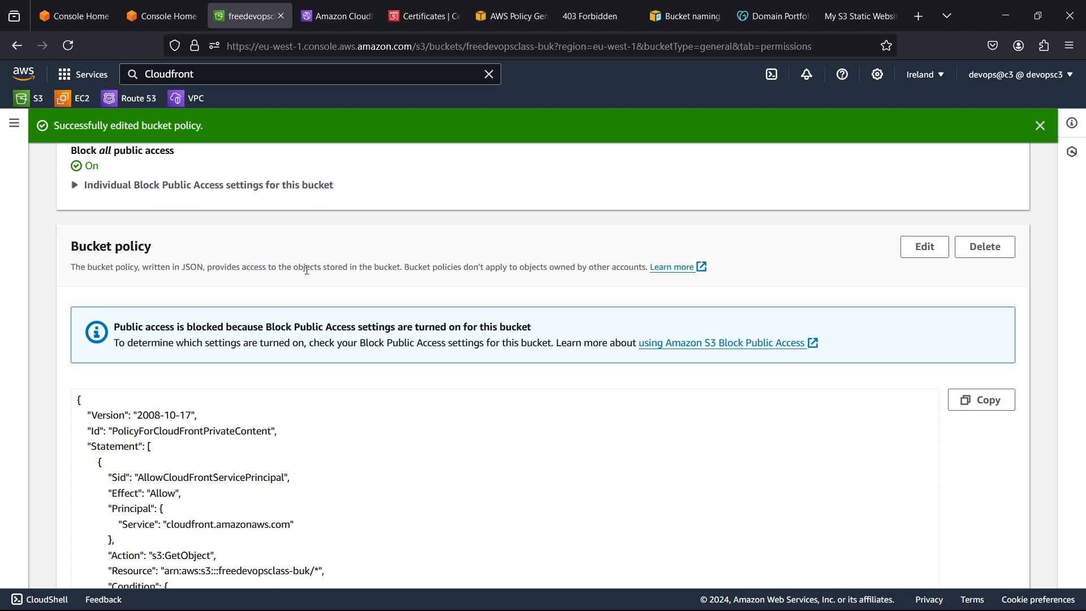
{"action": "scroll", "coordinate": [226, 333], "scroll_direction": "up", "scroll_amount": 4}
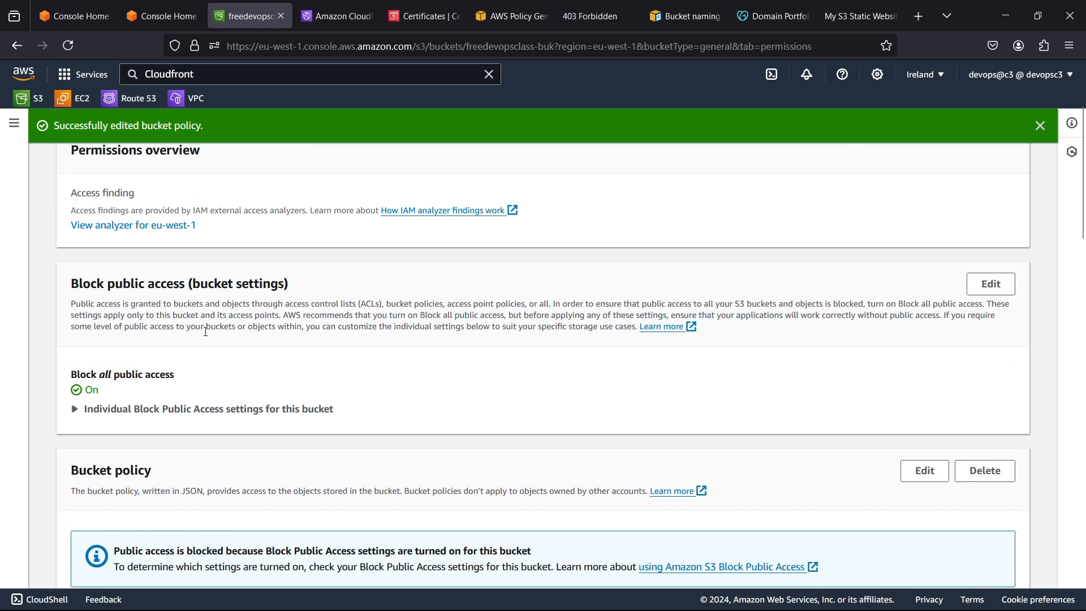
{"action": "scroll", "coordinate": [206, 332], "scroll_direction": "down", "scroll_amount": 6}
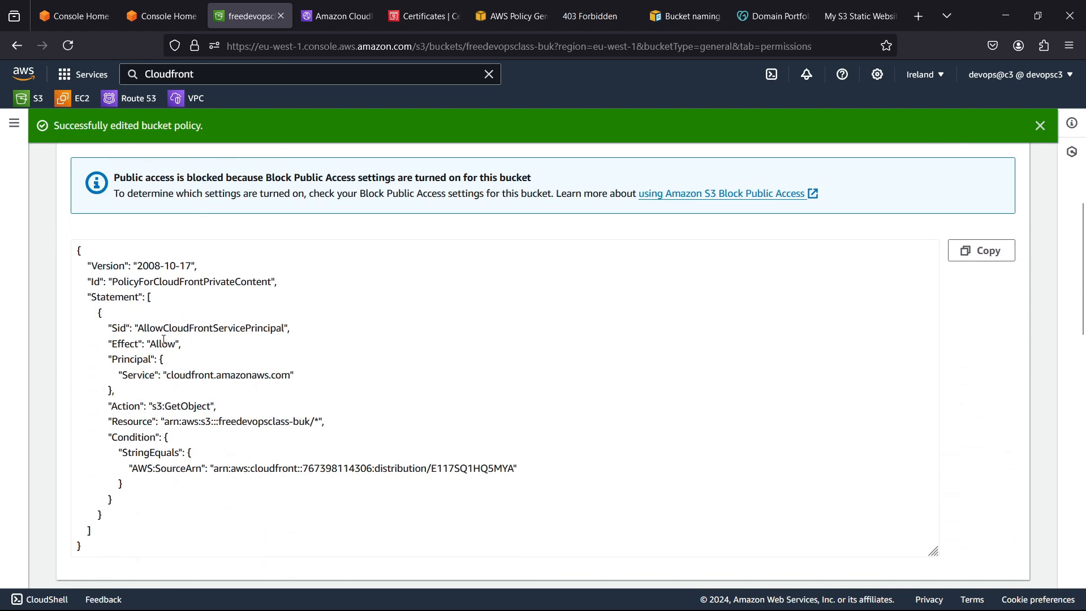
{"action": "left_click", "coordinate": [918, 16]}
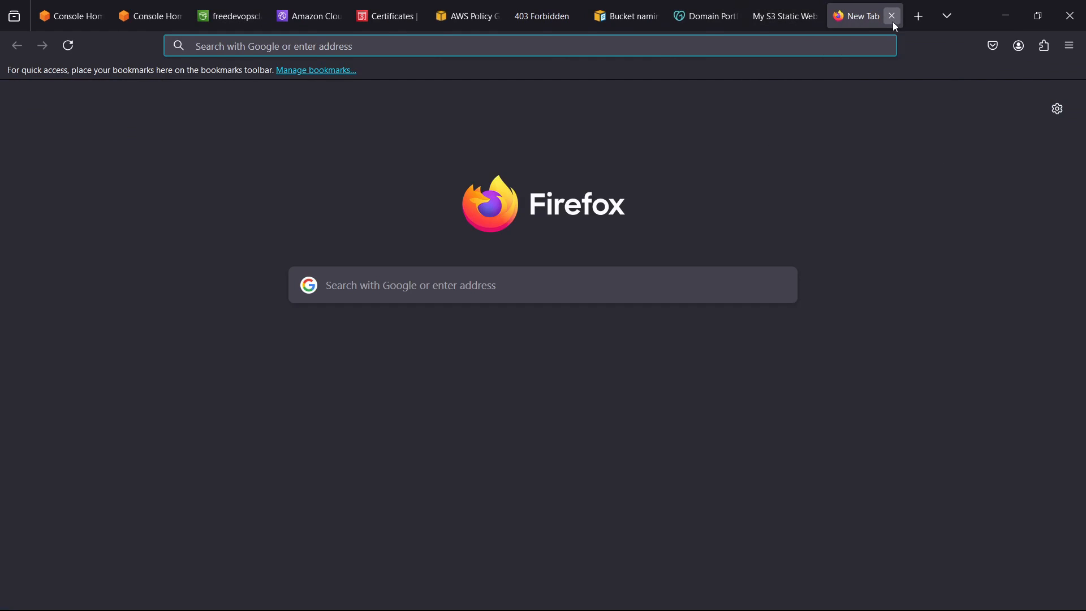
{"action": "left_click", "coordinate": [894, 17]}
{"action": "left_click", "coordinate": [827, 8]}
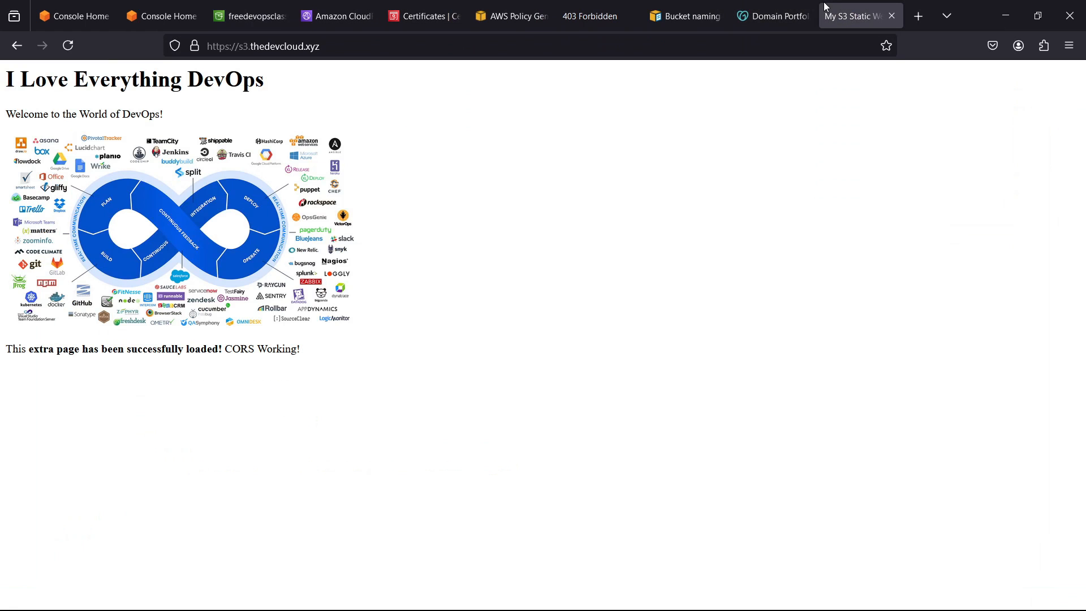
{"action": "left_click", "coordinate": [69, 46]}
Set the distribution ID in the freedevopsclass-buk policy's AWS:SourceArn condition to E117SQ1HQ5MYE and save the policy
{"action": "left_click", "coordinate": [266, 15]}
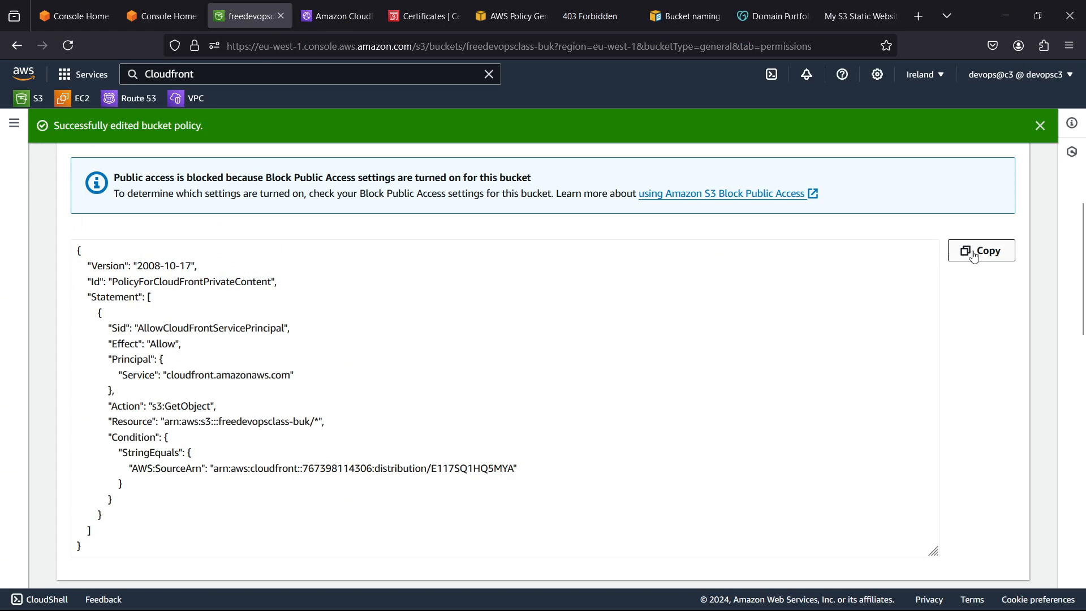
{"action": "scroll", "coordinate": [961, 260], "scroll_direction": "up", "scroll_amount": 2}
{"action": "left_click", "coordinate": [922, 170]}
{"action": "scroll", "coordinate": [355, 431], "scroll_direction": "down", "scroll_amount": 3}
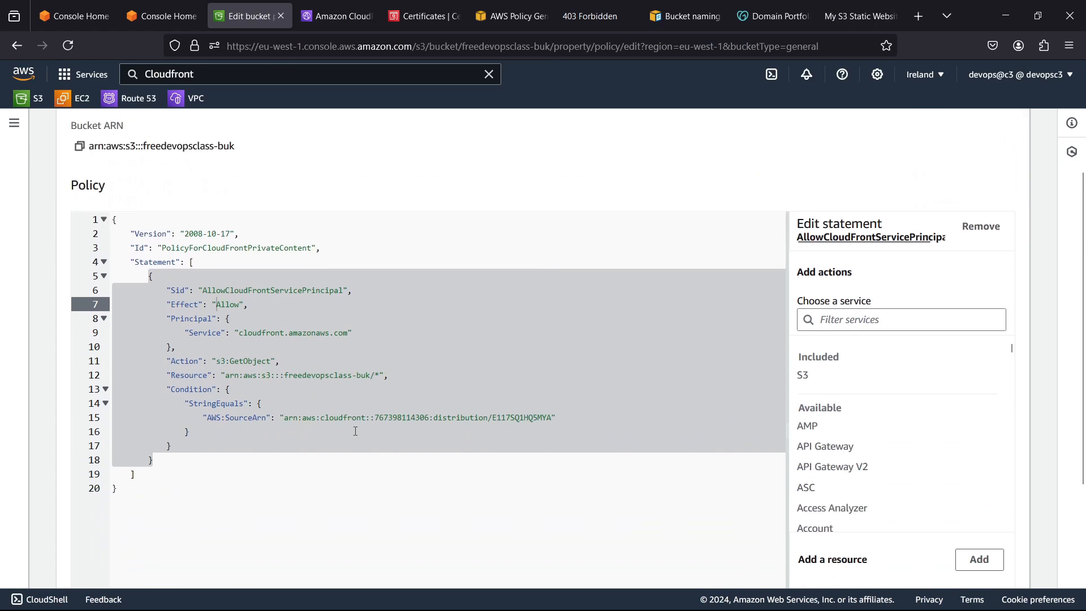
{"action": "scroll", "coordinate": [356, 431], "scroll_direction": "down", "scroll_amount": 2}
{"action": "left_click", "coordinate": [550, 290]}
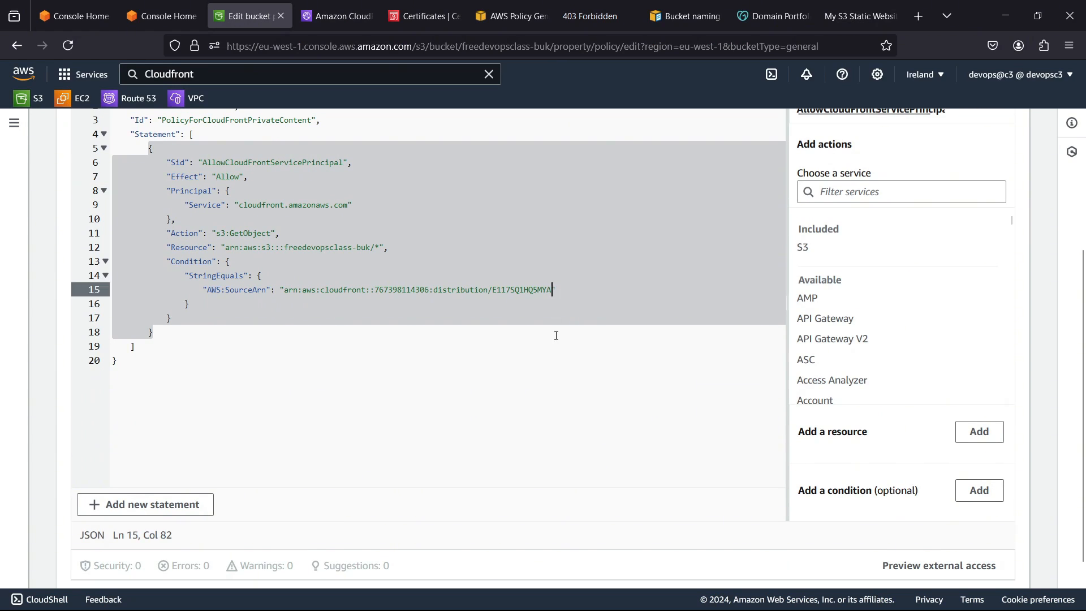
{"action": "key", "text": "BackSpace"}
{"action": "type", "text": "E"}
{"action": "scroll", "coordinate": [556, 335], "scroll_direction": "down", "scroll_amount": 1}
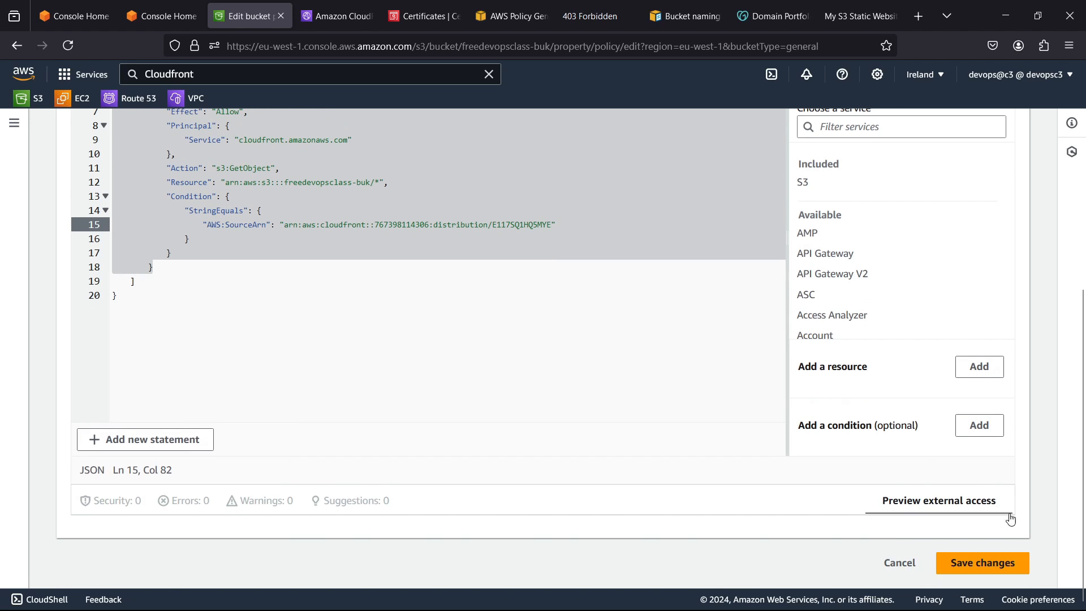
{"action": "left_click", "coordinate": [982, 563]}
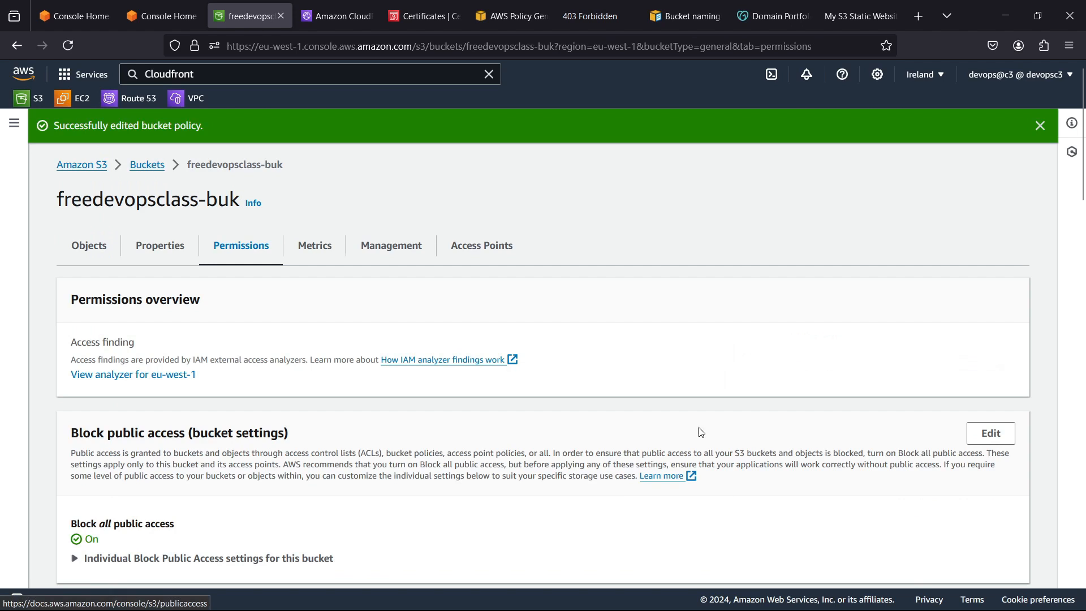
Reload the page at s3.thedevcloud.xyz several times to check what it serves with the edited bucket policy
{"action": "left_click", "coordinate": [860, 16]}
{"action": "left_click", "coordinate": [68, 46]}
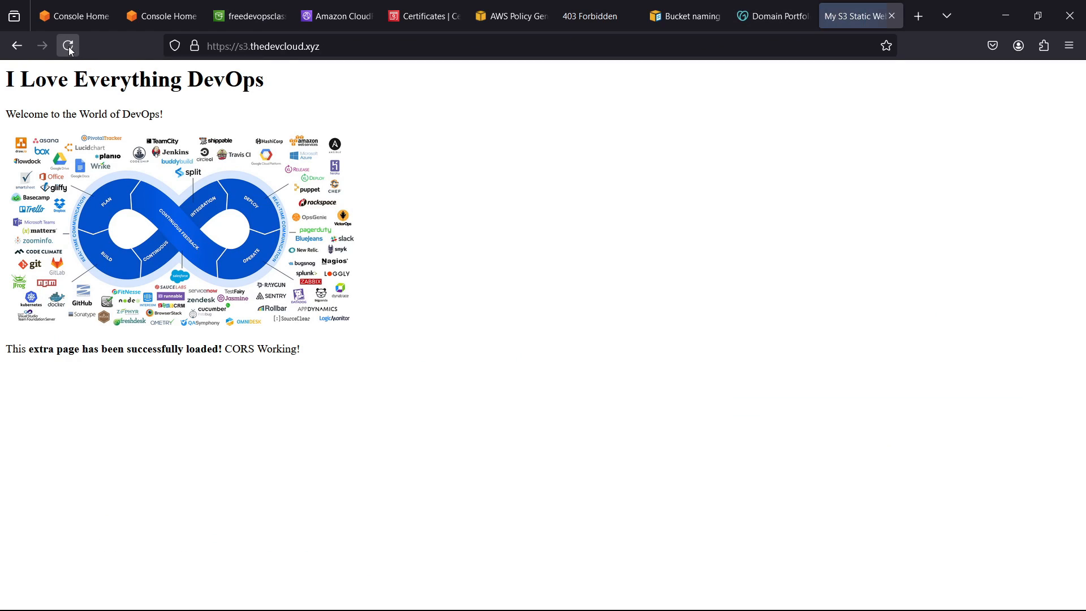
{"action": "left_click", "coordinate": [67, 47]}
{"action": "left_click", "coordinate": [67, 47]}
{"action": "left_click_drag", "start_coordinate": [2, 81], "coordinate": [310, 225]}
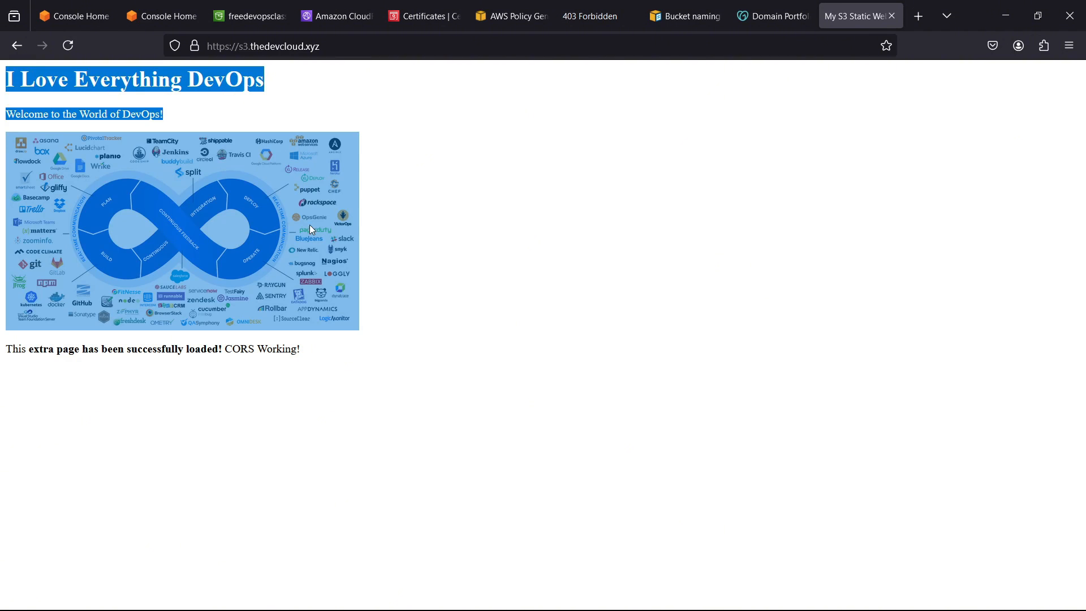
{"action": "left_click", "coordinate": [508, 297]}
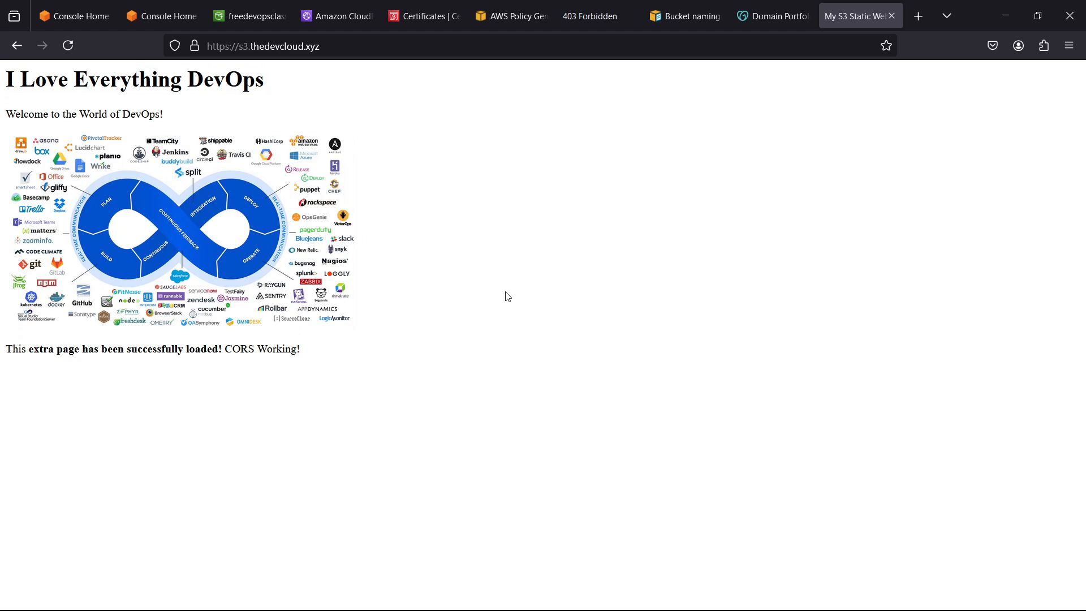
{"action": "left_click", "coordinate": [67, 56]}
{"action": "left_click", "coordinate": [67, 55]}
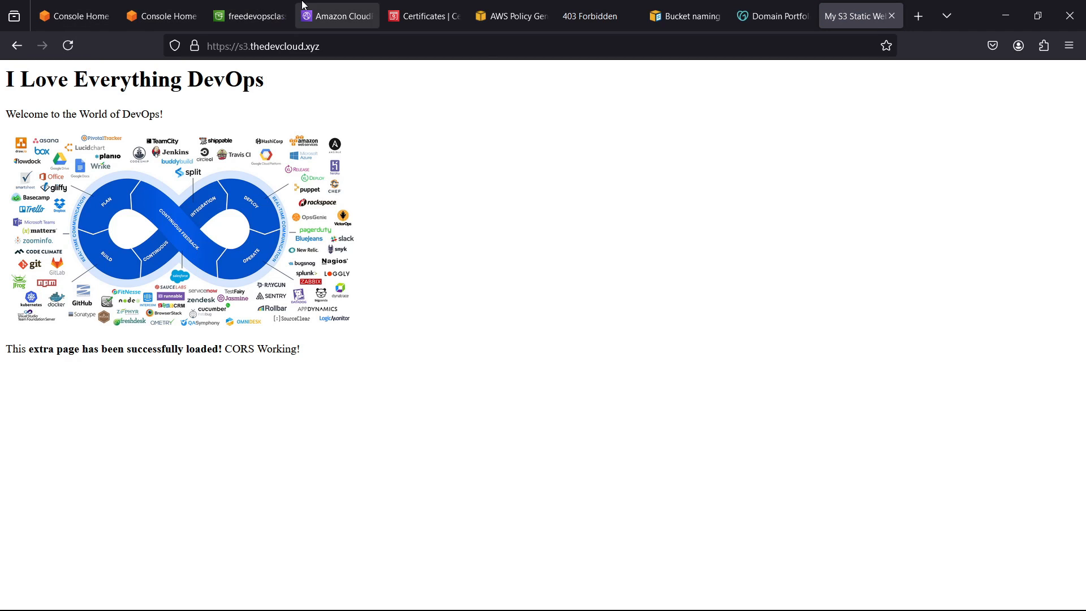
Create a CloudFront invalidation for the object path /* on the distribution, and reload the page at s3.thedevcloud.xyz
{"action": "left_click", "coordinate": [338, 16]}
{"action": "scroll", "coordinate": [452, 182], "scroll_direction": "up", "scroll_amount": 2}
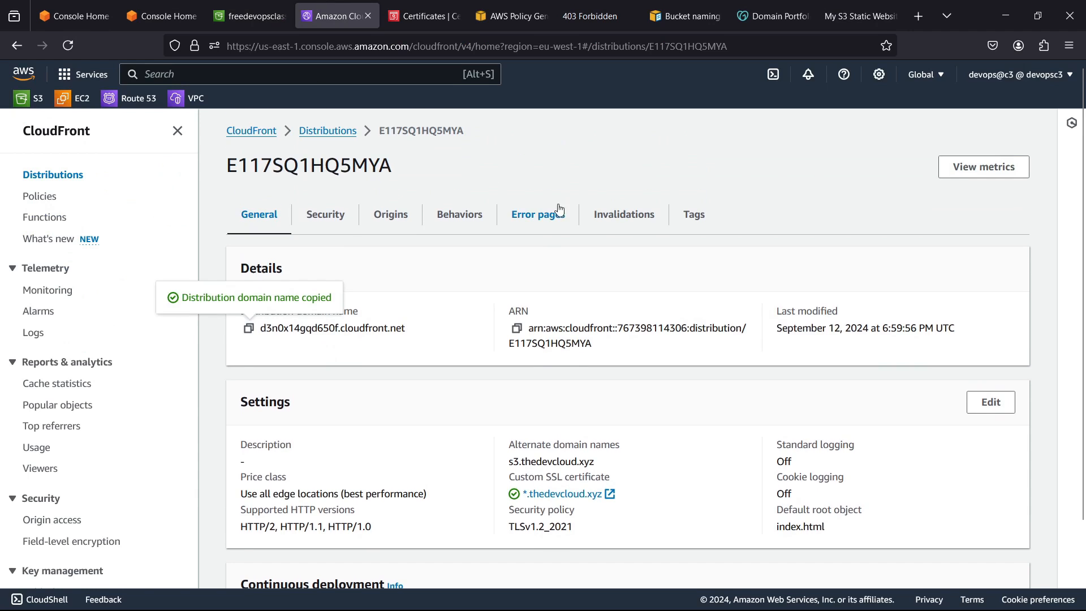
{"action": "left_click", "coordinate": [633, 219]}
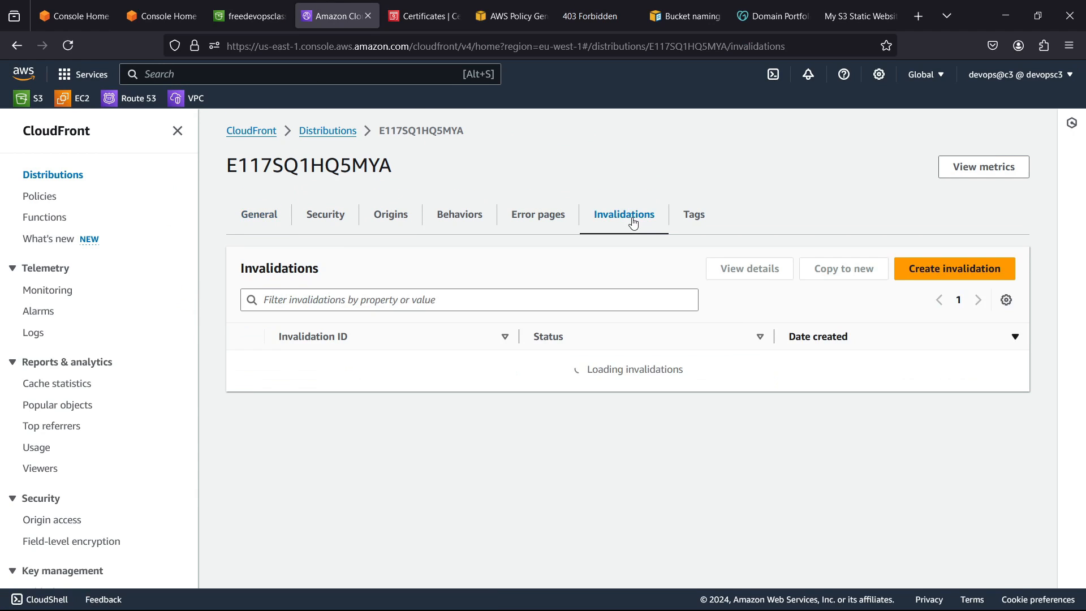
{"action": "left_click", "coordinate": [956, 269]}
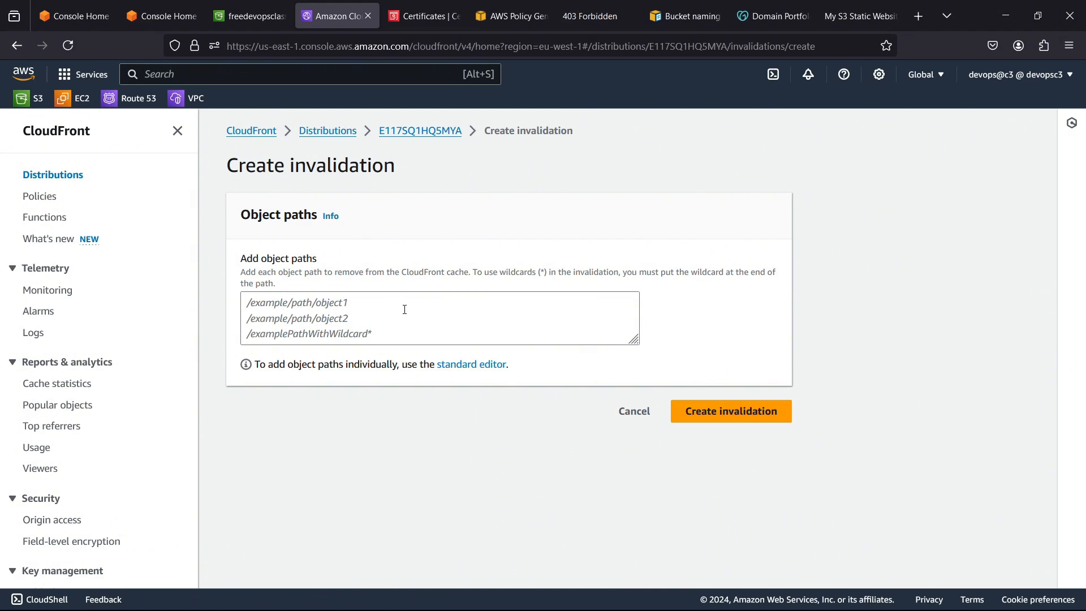
{"action": "left_click", "coordinate": [408, 304]}
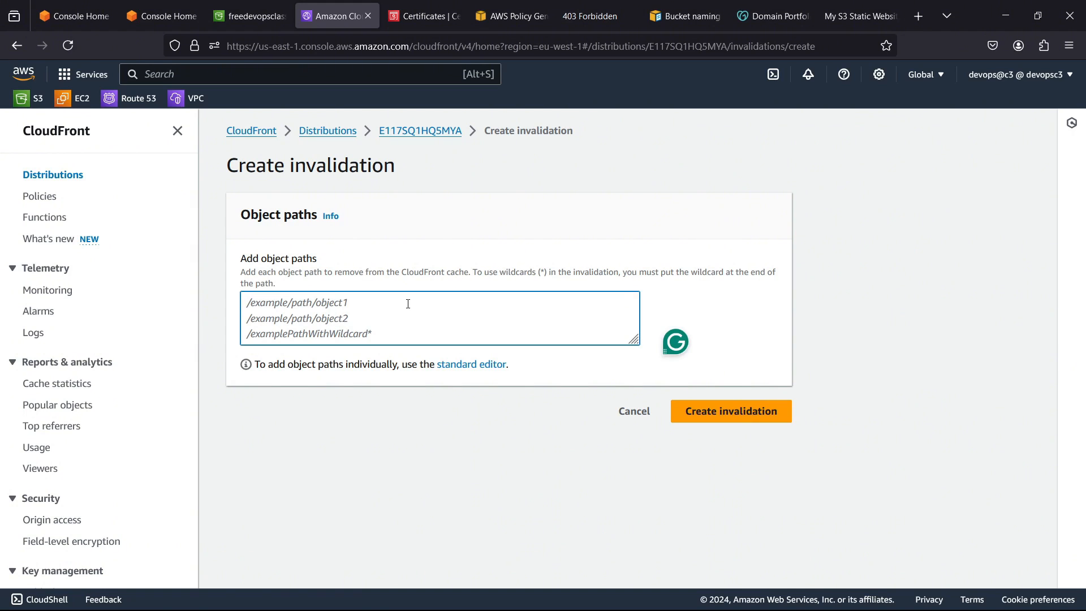
{"action": "type", "text": "*"}
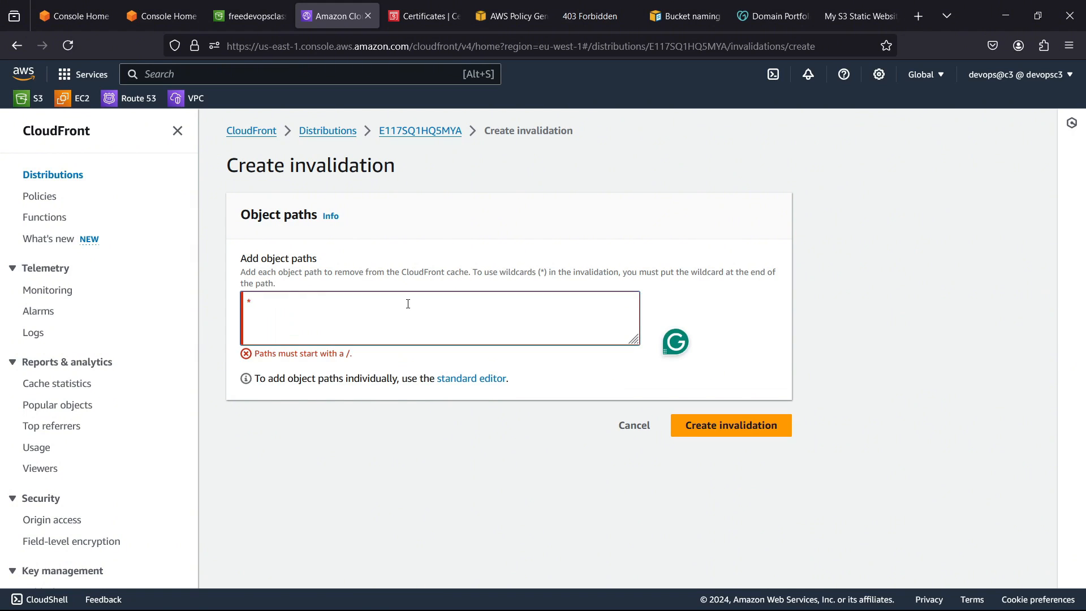
{"action": "key", "text": "BackSpace"}
{"action": "type", "text": "/*"}
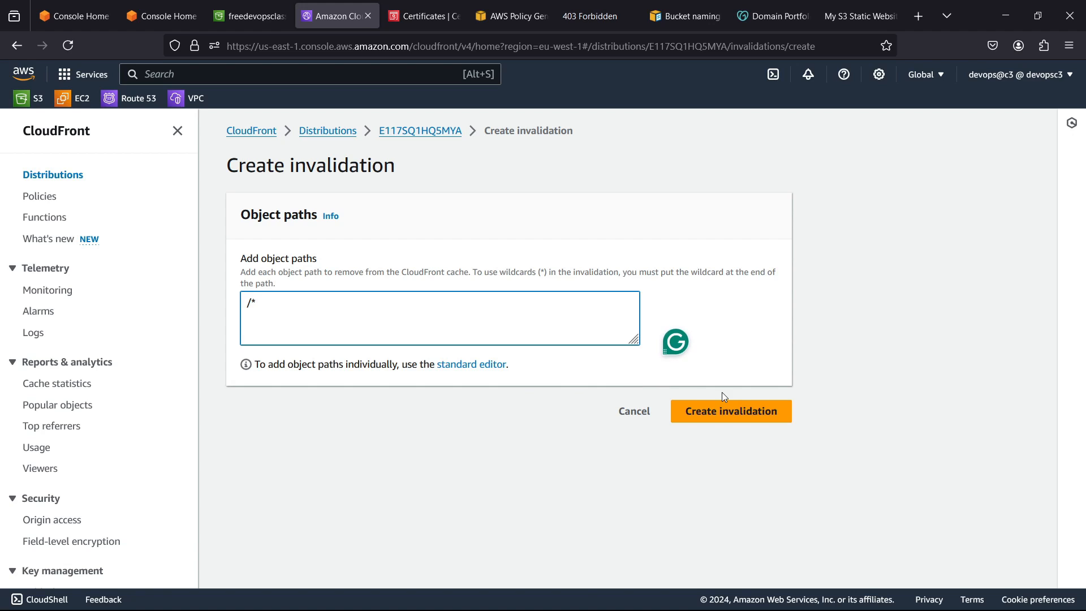
{"action": "left_click", "coordinate": [727, 412]}
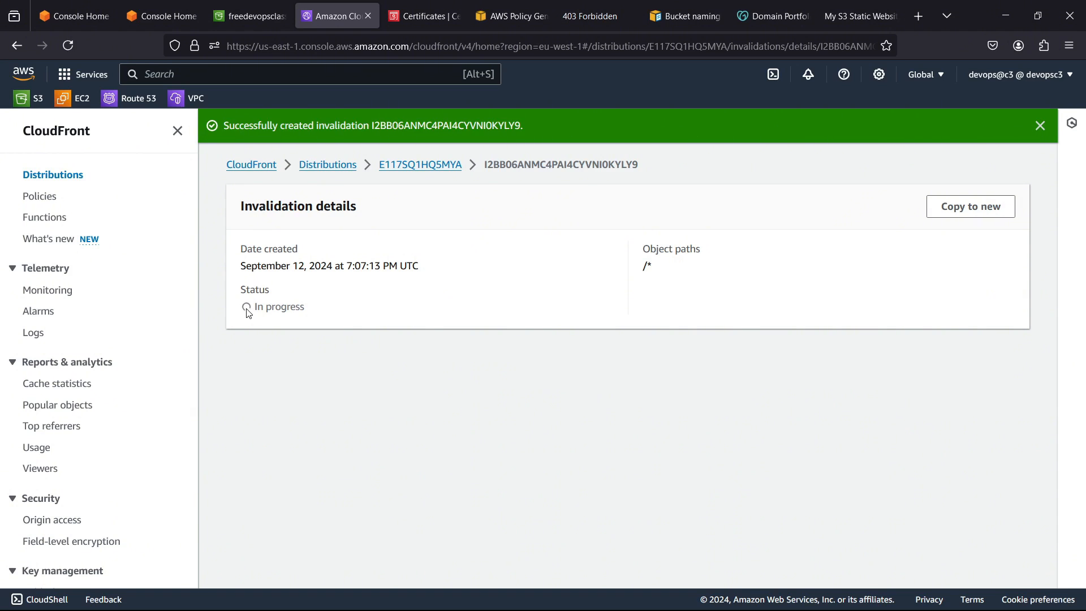
{"action": "left_click", "coordinate": [857, 16]}
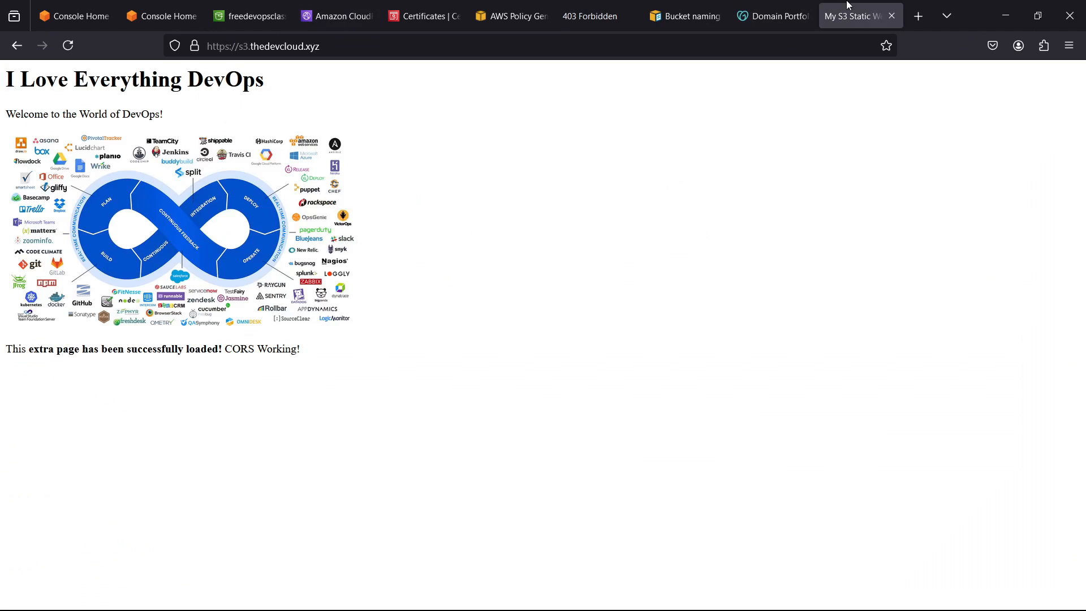
{"action": "left_click", "coordinate": [68, 45]}
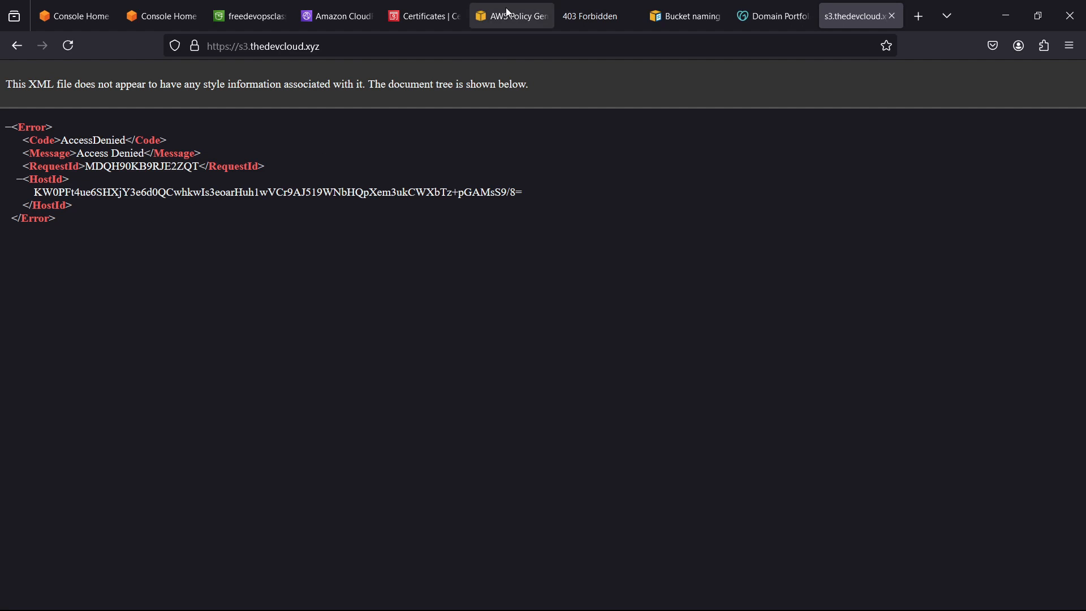
Set the distribution ID in the bucket policy's AWS:SourceArn condition to E117SQ1HQ5MYA, save the policy, and reload s3.thedevcloud.xyz
{"action": "left_click", "coordinate": [272, 7]}
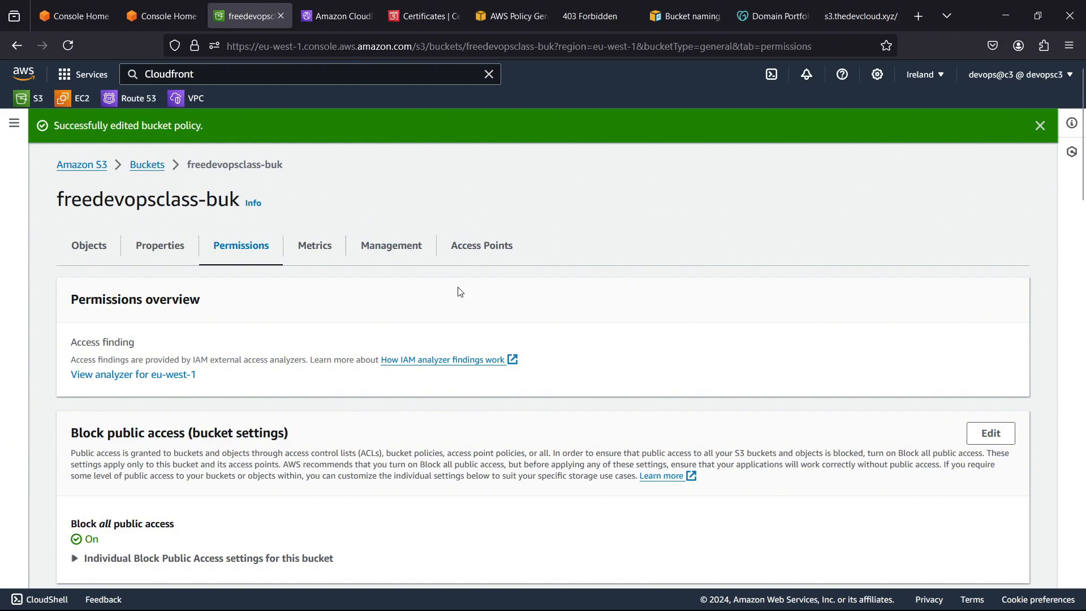
{"action": "scroll", "coordinate": [456, 291], "scroll_direction": "down", "scroll_amount": 5}
{"action": "left_click", "coordinate": [925, 321]}
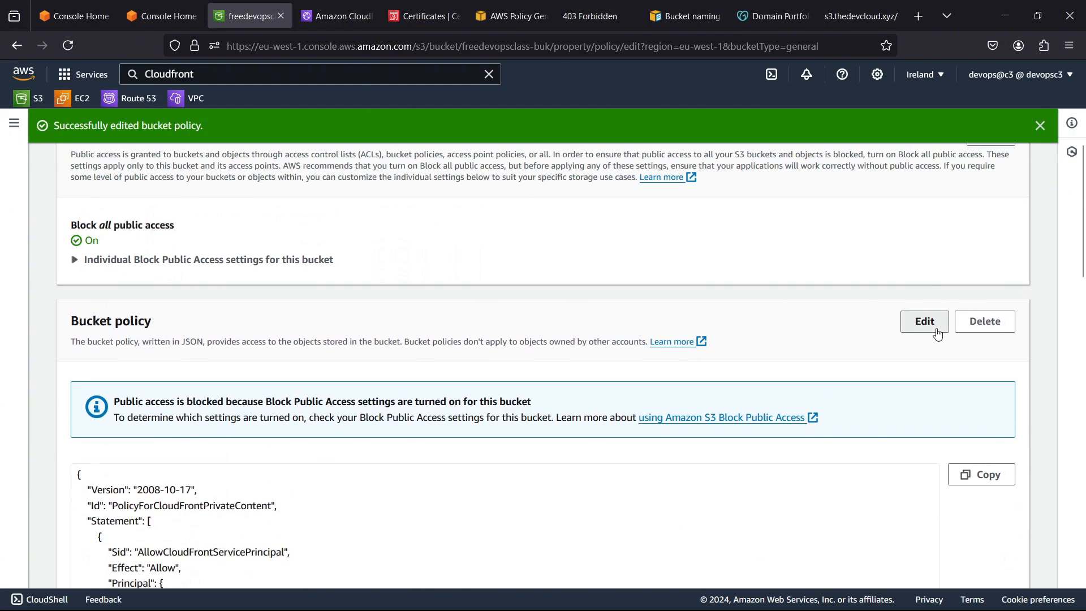
{"action": "scroll", "coordinate": [526, 374], "scroll_direction": "down", "scroll_amount": 5}
{"action": "left_click", "coordinate": [553, 291]}
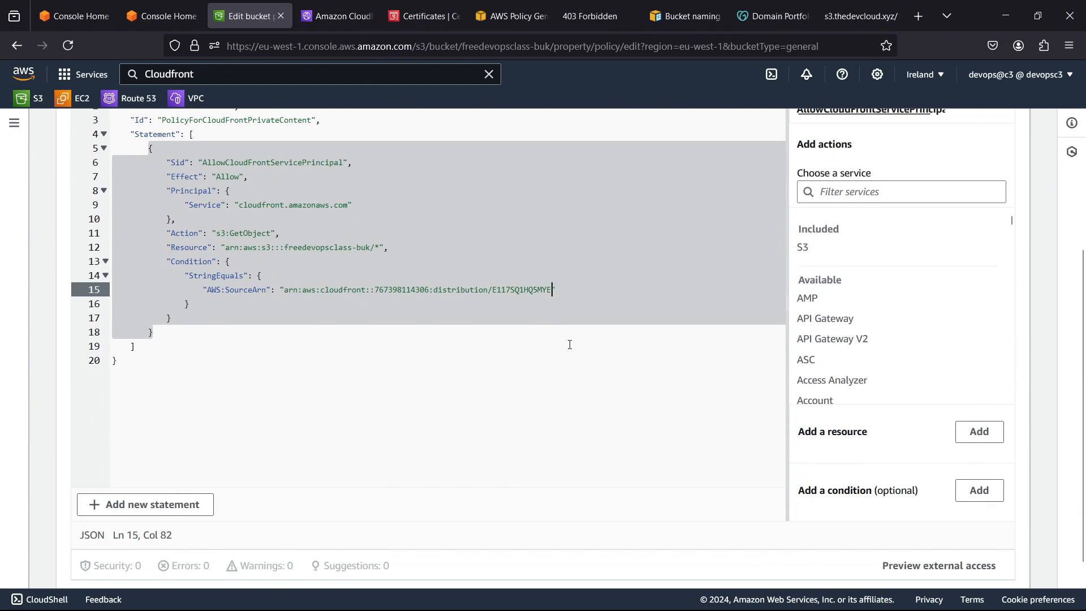
{"action": "key", "text": "BackSpace"}
{"action": "type", "text": "A"}
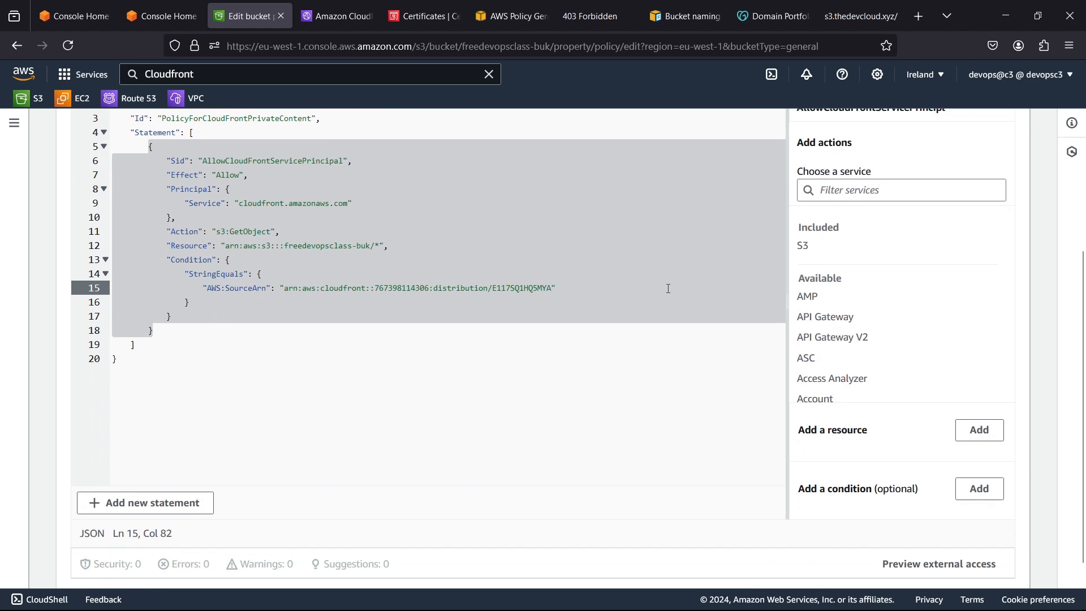
{"action": "scroll", "coordinate": [818, 464], "scroll_direction": "down", "scroll_amount": 1}
{"action": "left_click", "coordinate": [973, 563]}
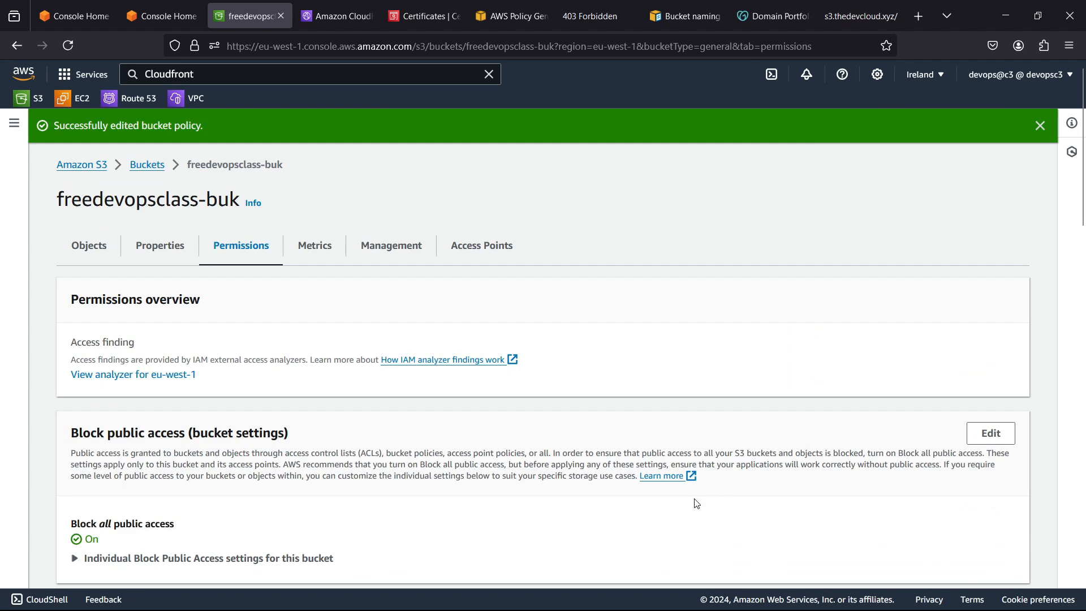
{"action": "left_click", "coordinate": [867, 7]}
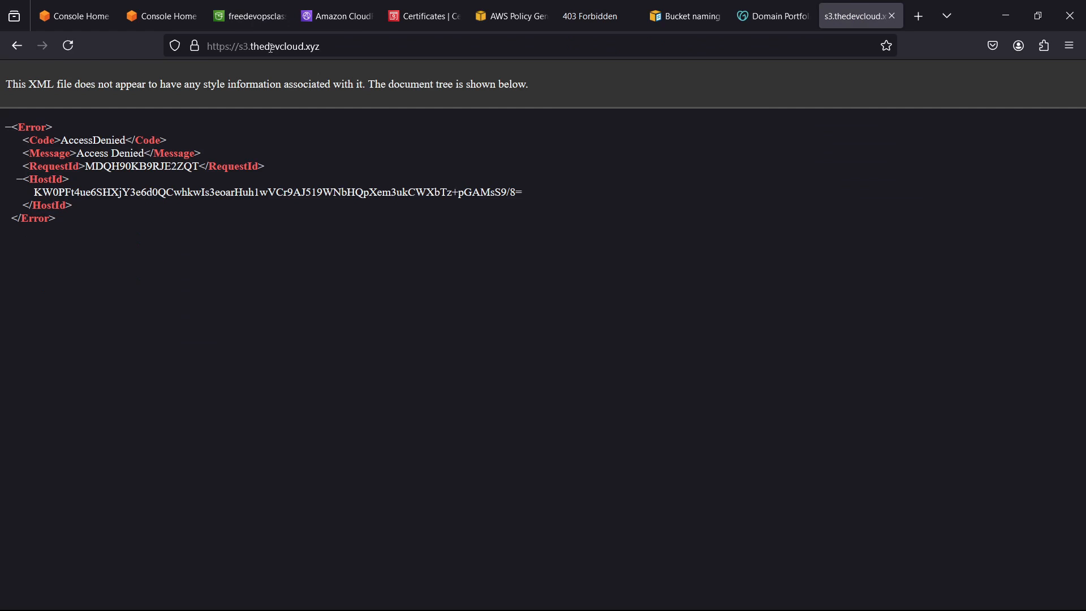
{"action": "left_click", "coordinate": [67, 45]}
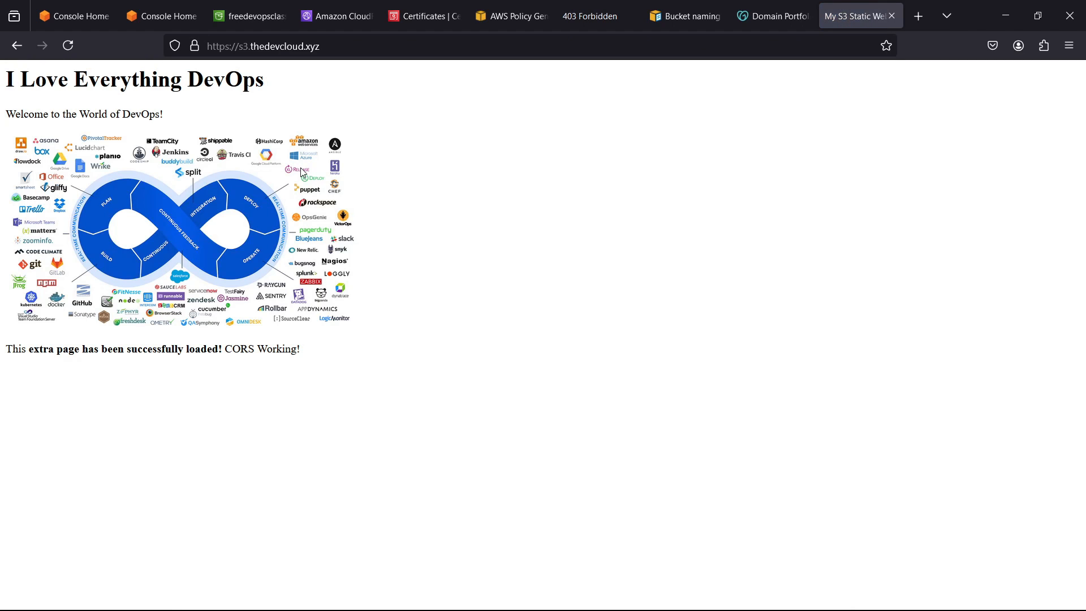